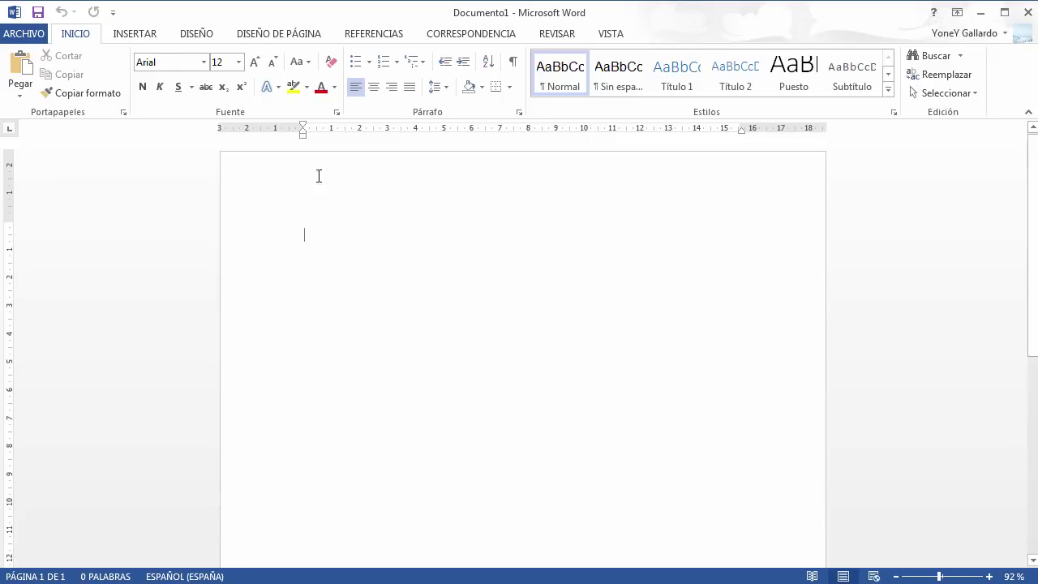
Insert a clustered column chart (Columna agrupada) into the blank document
left_click(151, 38)
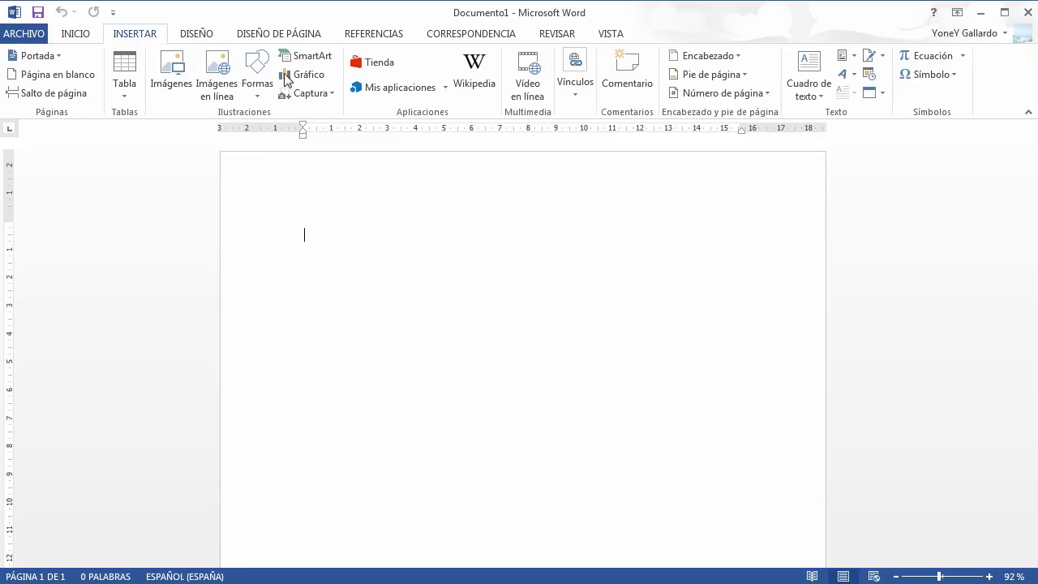
left_click(317, 83)
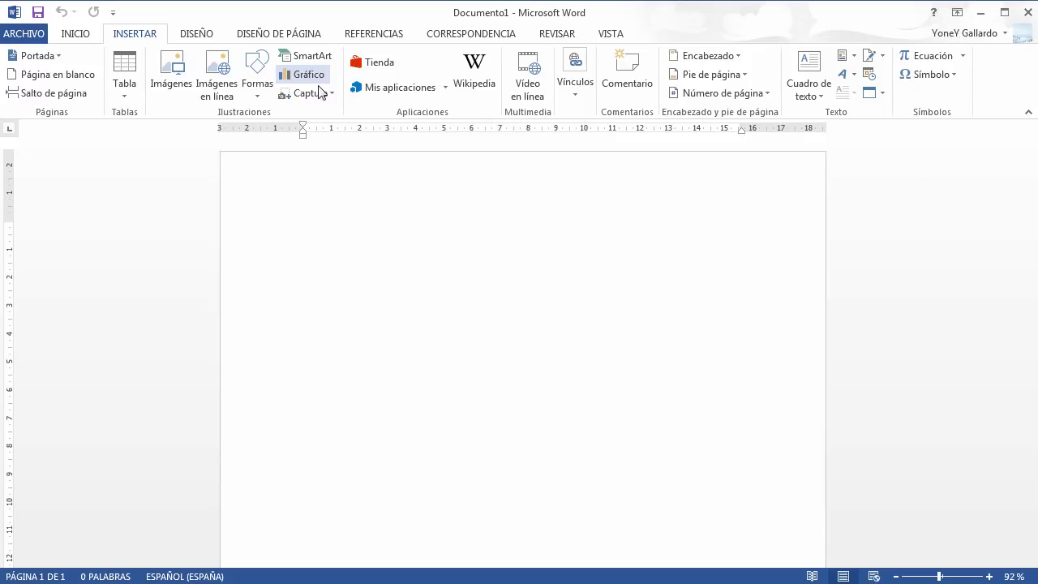
mouse_move(528, 276)
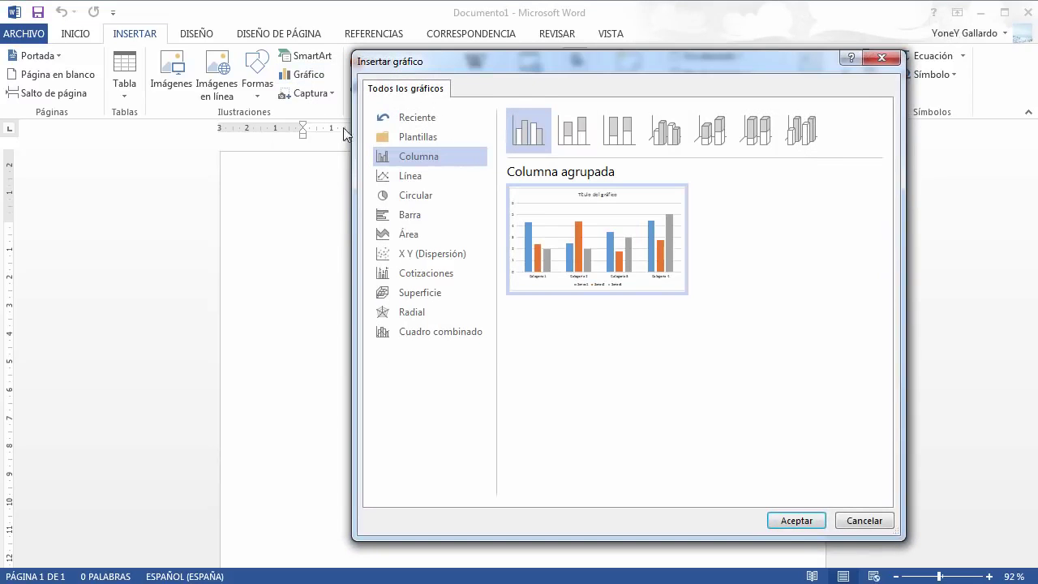
left_click(407, 176)
left_click(411, 199)
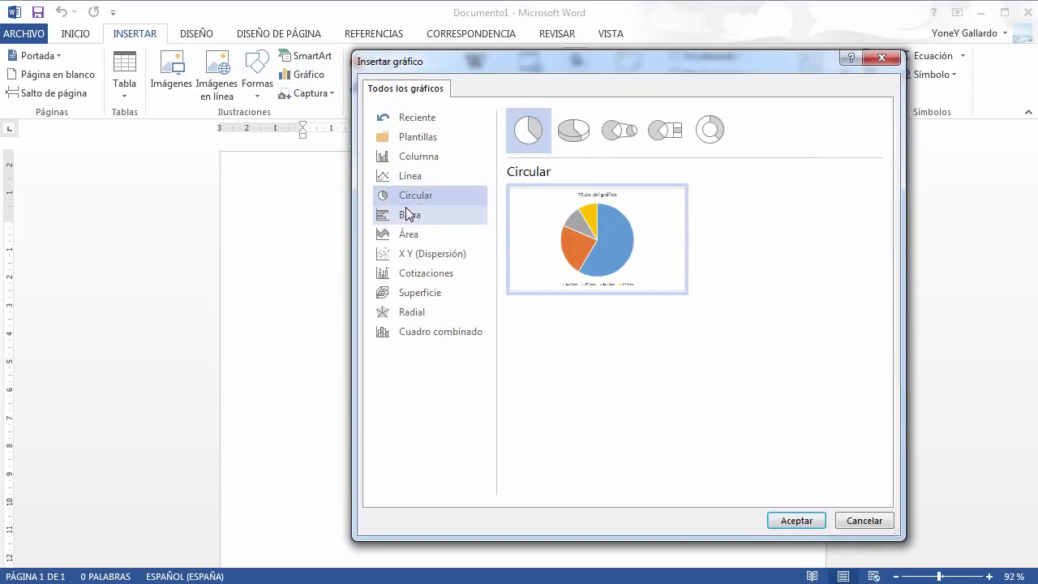
left_click(415, 160)
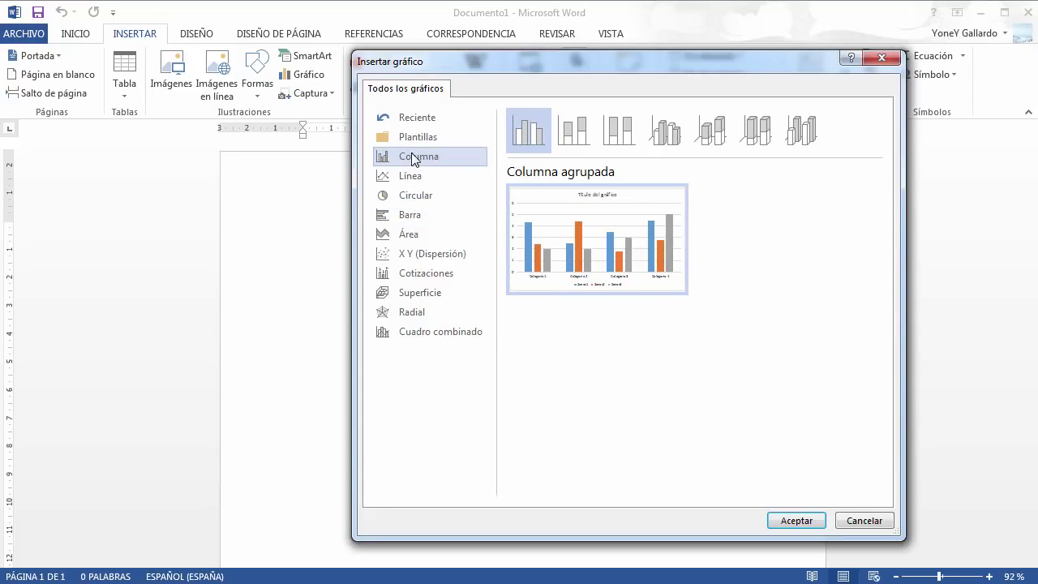
mouse_move(568, 215)
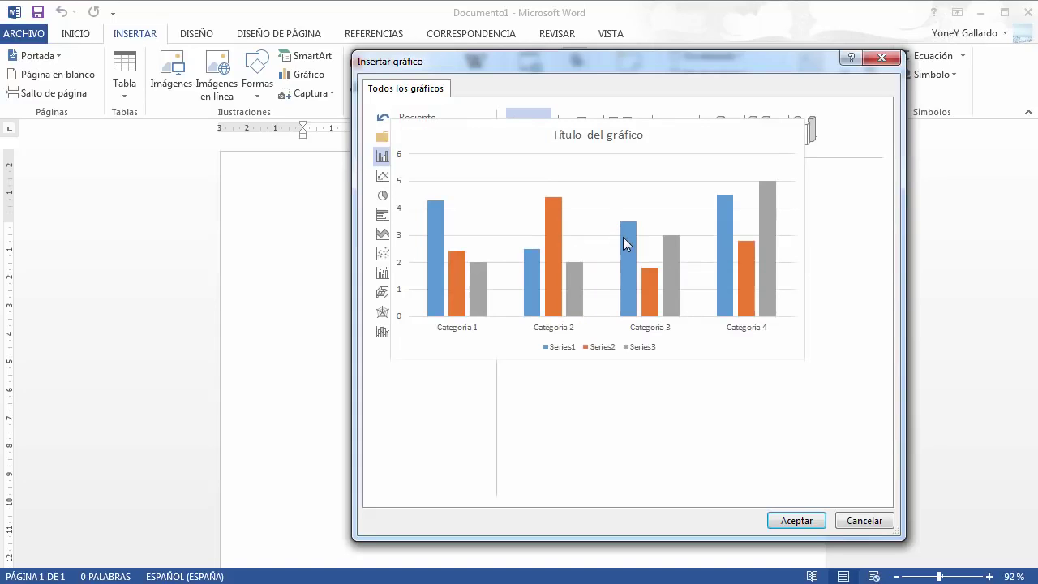
left_click(796, 521)
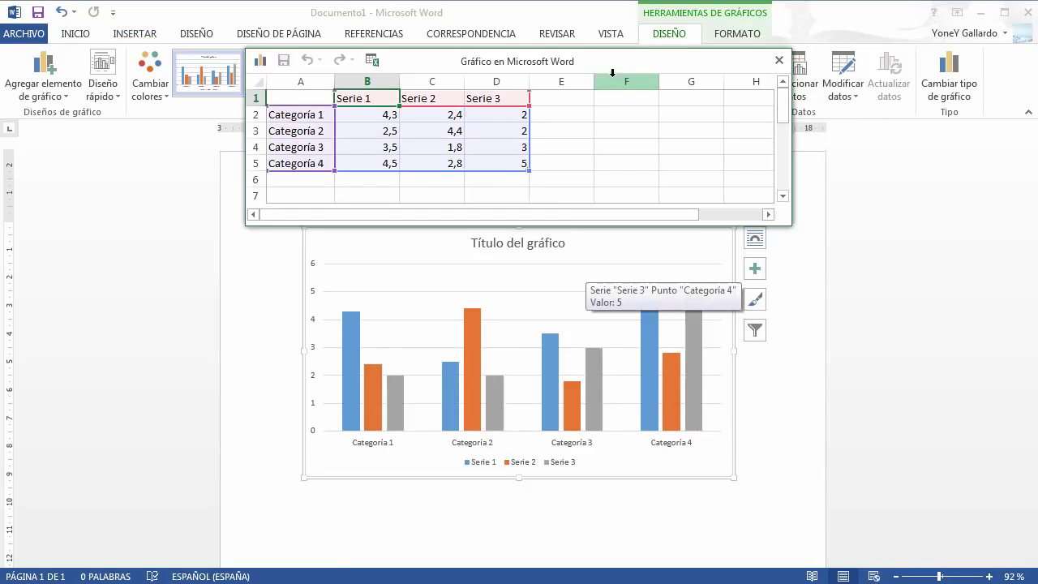
Collapse the ribbon and move the chart's data sheet just below the chart, leaving the whole chart uncovered
left_click_drag(619, 69, 640, 296)
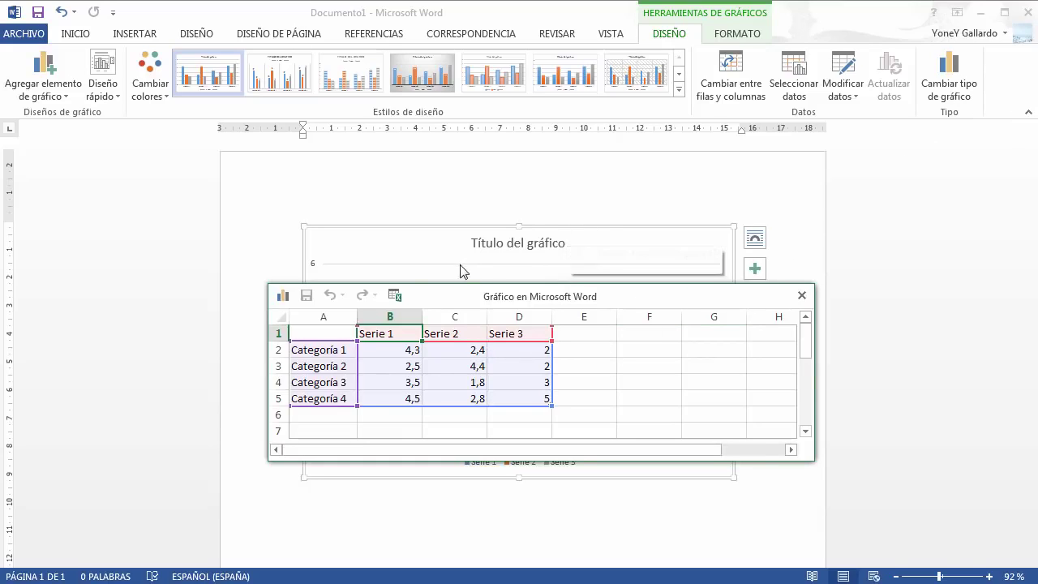
left_click(1031, 119)
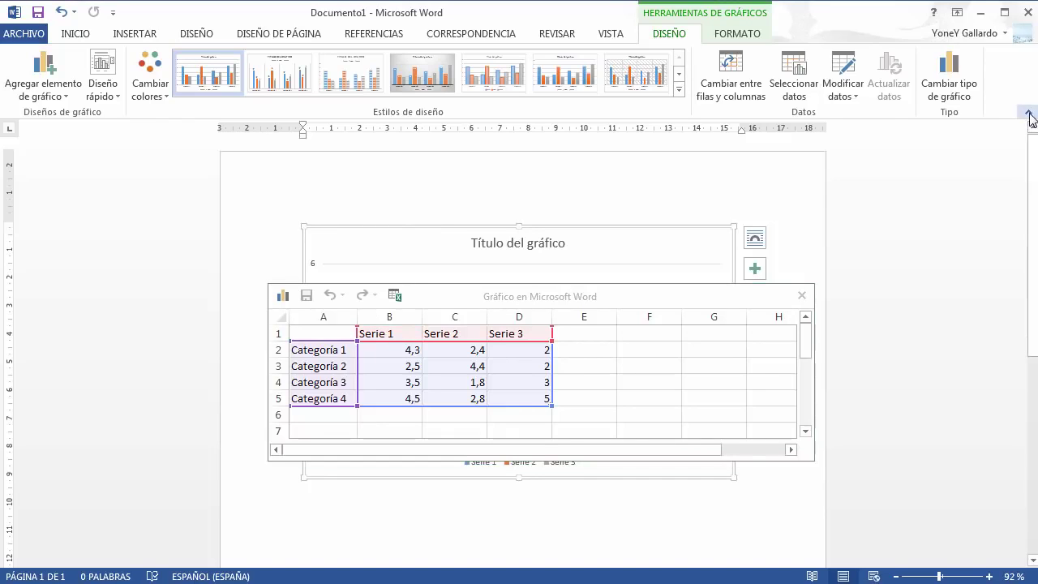
left_click(1030, 116)
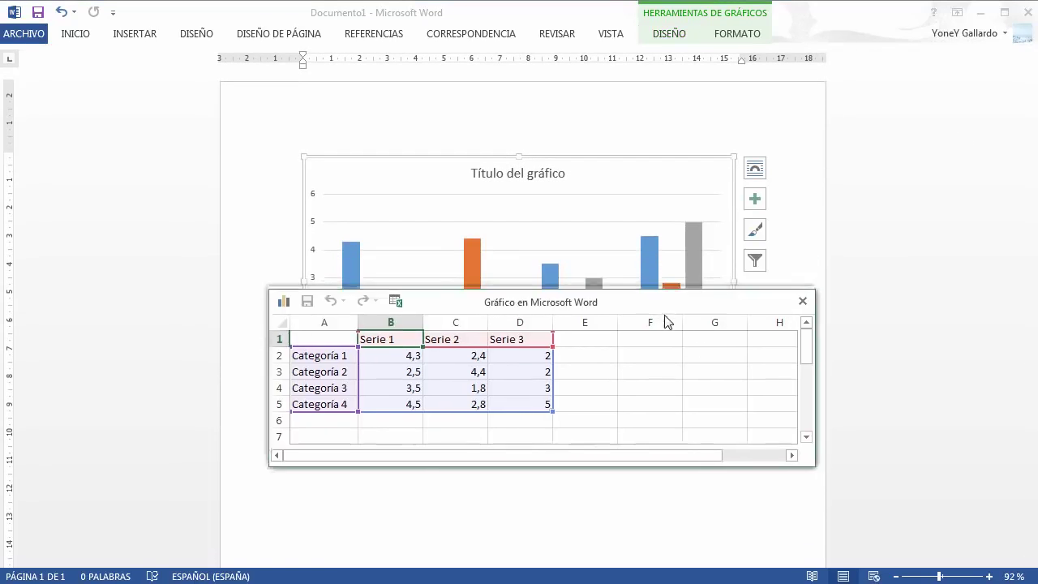
left_click_drag(728, 296, 736, 378)
left_click(814, 292)
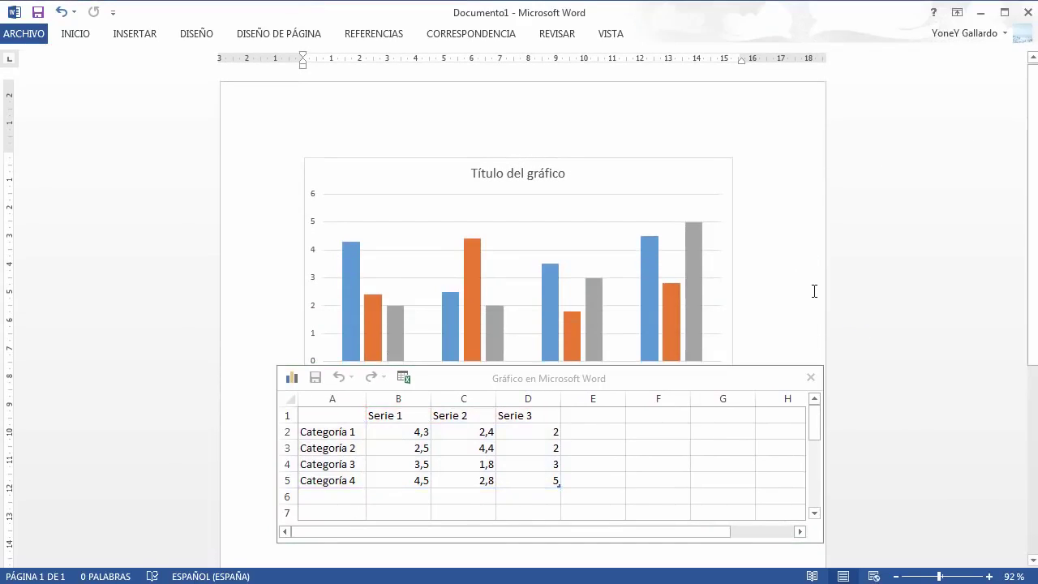
scroll(814, 292, "down", 1)
scroll(814, 292, "down", 1)
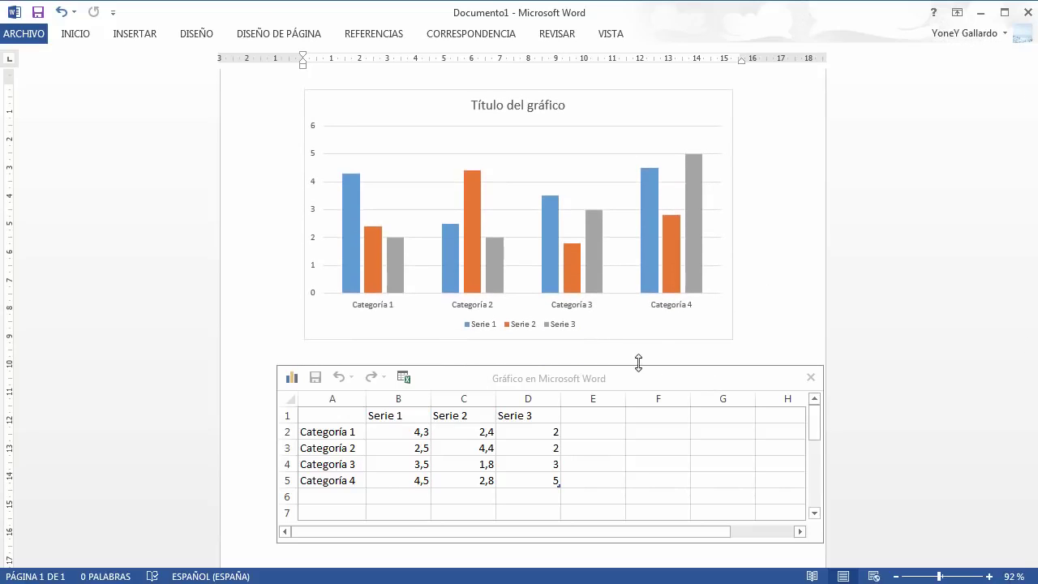
left_click_drag(643, 379, 633, 404)
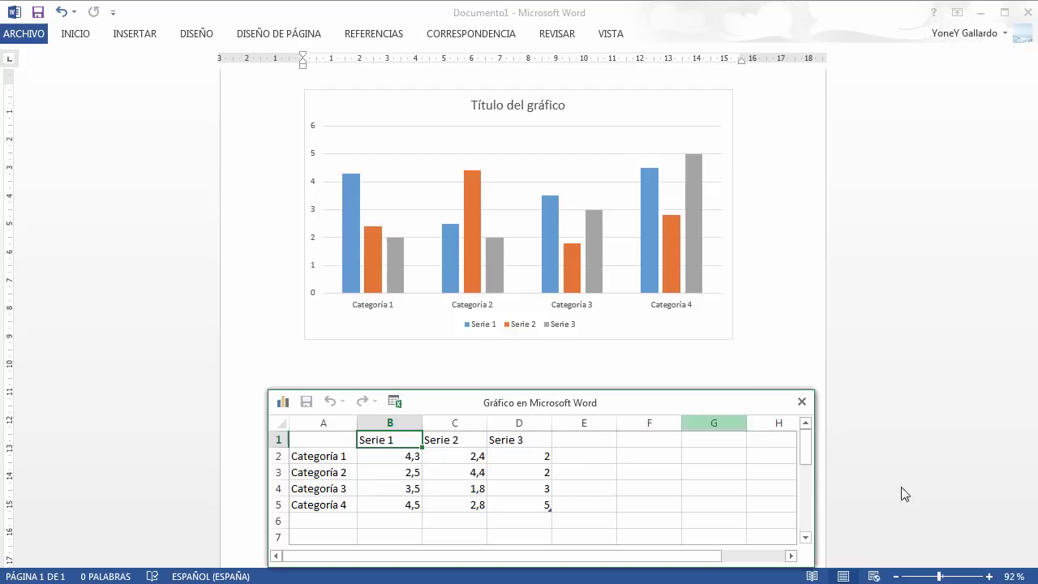
left_click(990, 577)
left_click(989, 576)
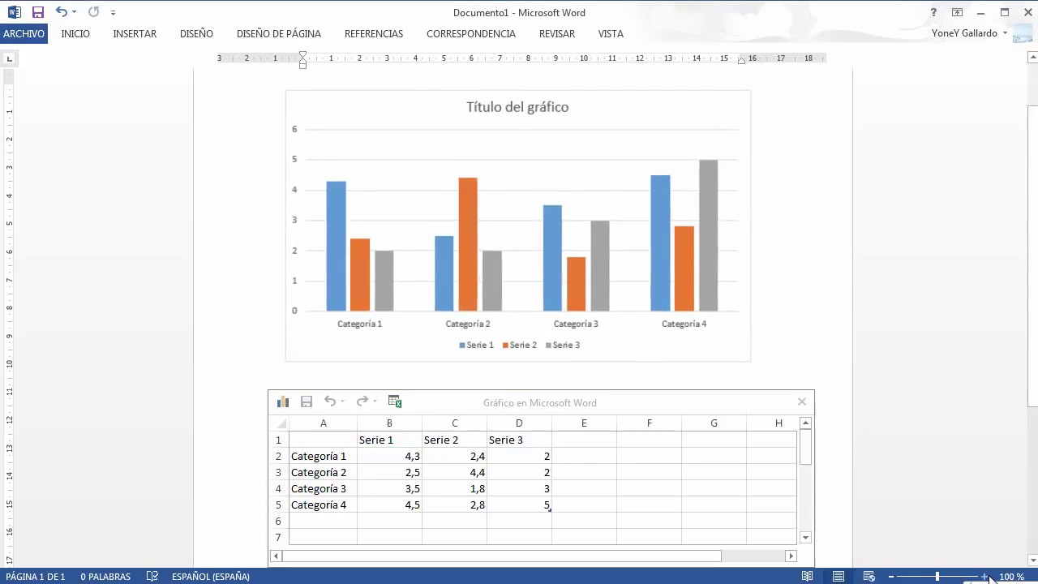
left_click_drag(697, 401, 674, 394)
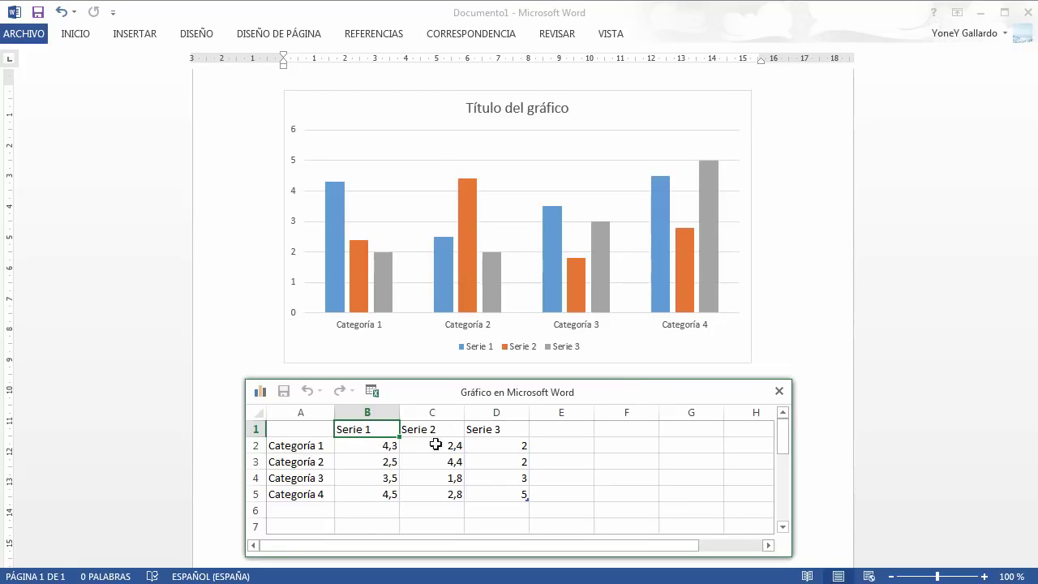
Rename the three series headers in the data sheet as LUNES, MIERCOLES and VIERNES
left_click(383, 446)
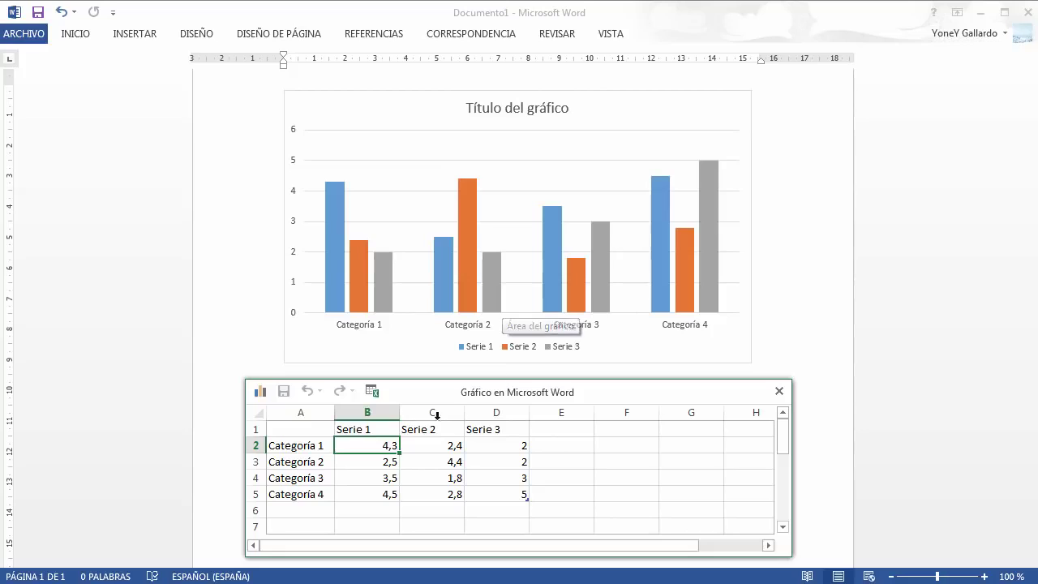
left_click(375, 429)
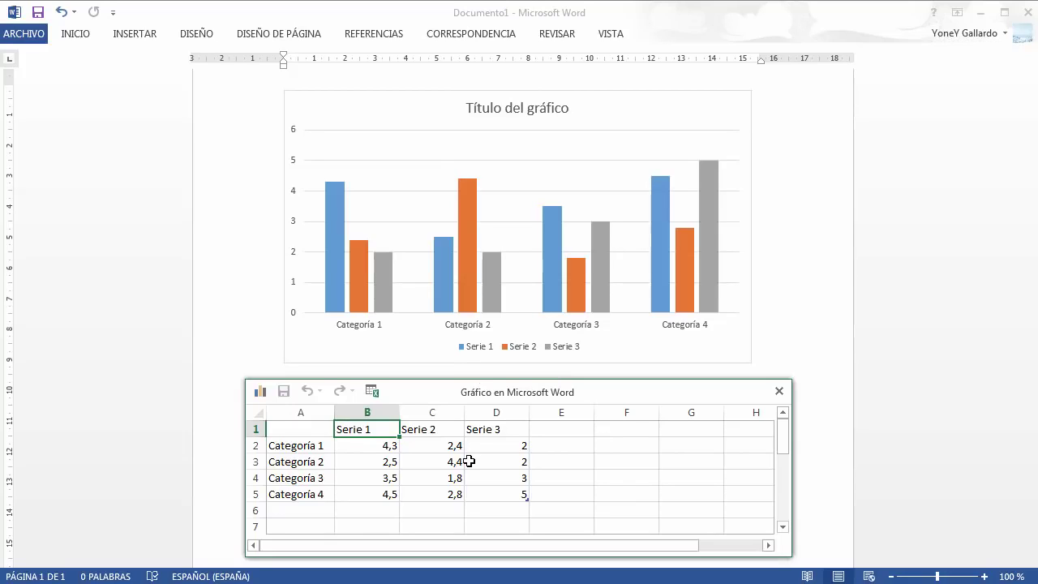
type("LUNES")
left_click(430, 427)
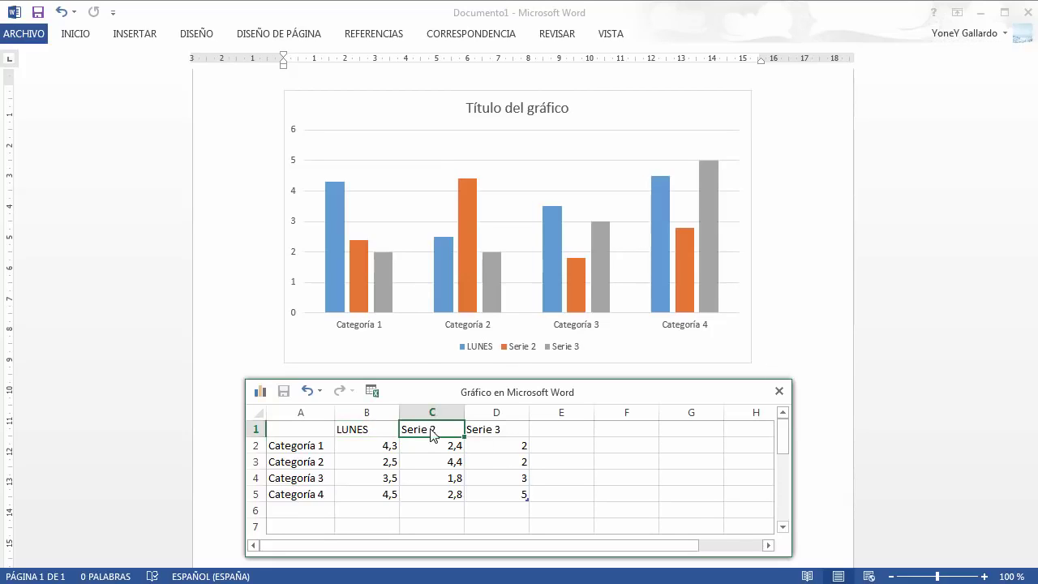
type("MART")
type("IERCOLES")
left_click(518, 433)
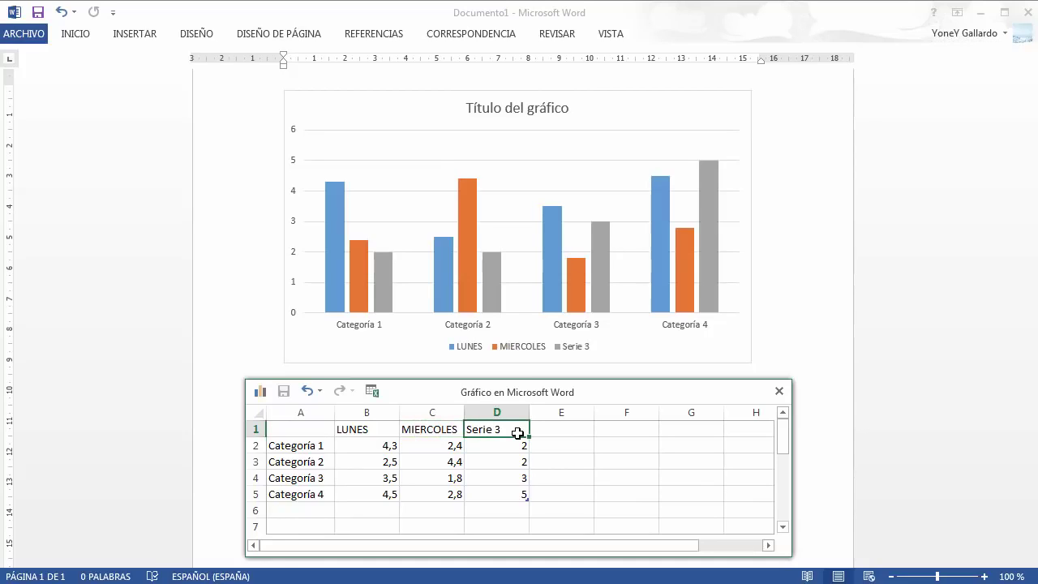
type("VIERNES")
Rename the first category as COMPRAS DE OFICINA and widen column A to fit the longer label
left_click(303, 451)
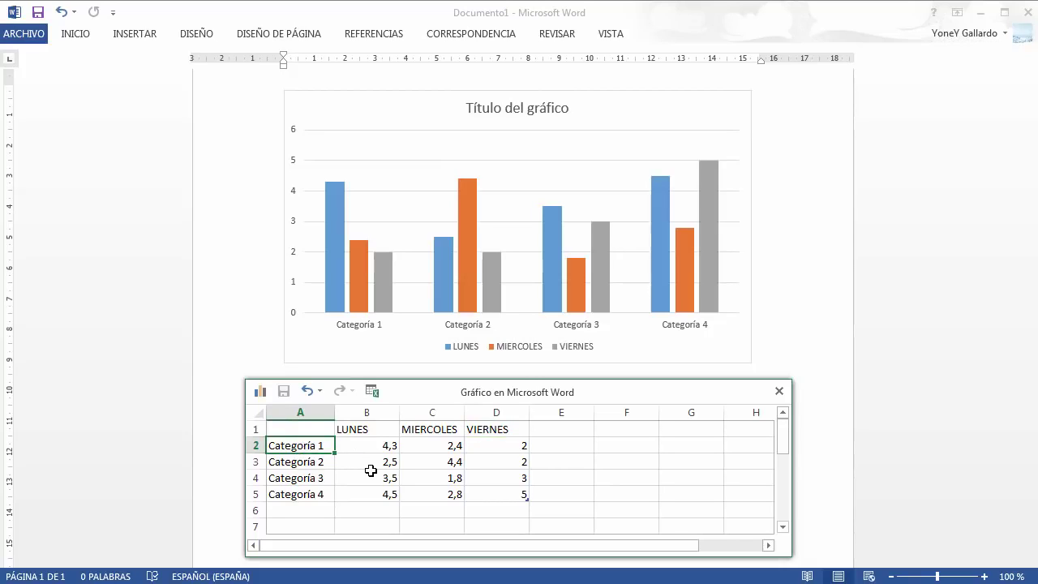
type("COMPRAS")
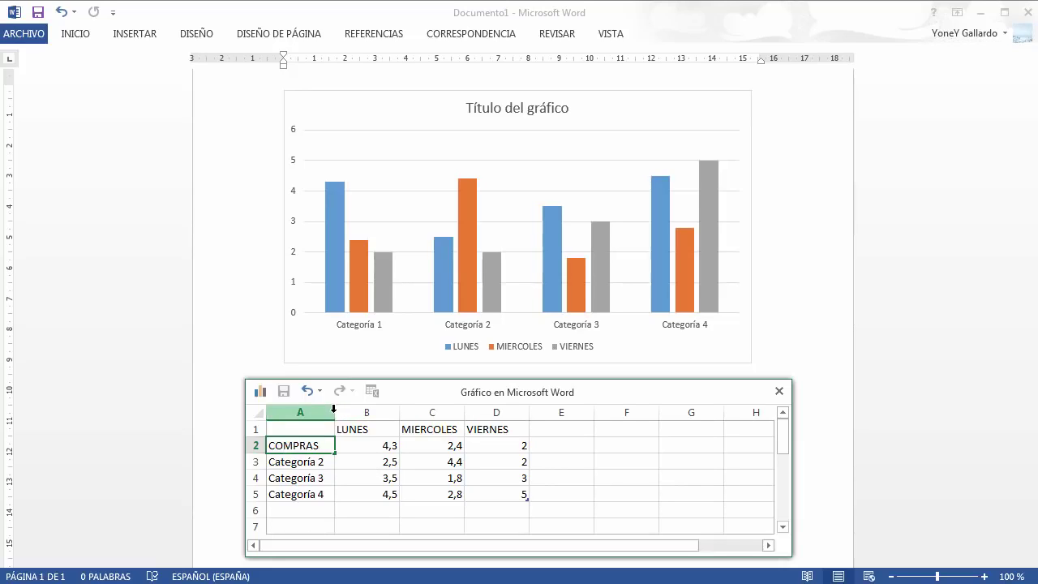
left_click_drag(349, 412, 301, 443)
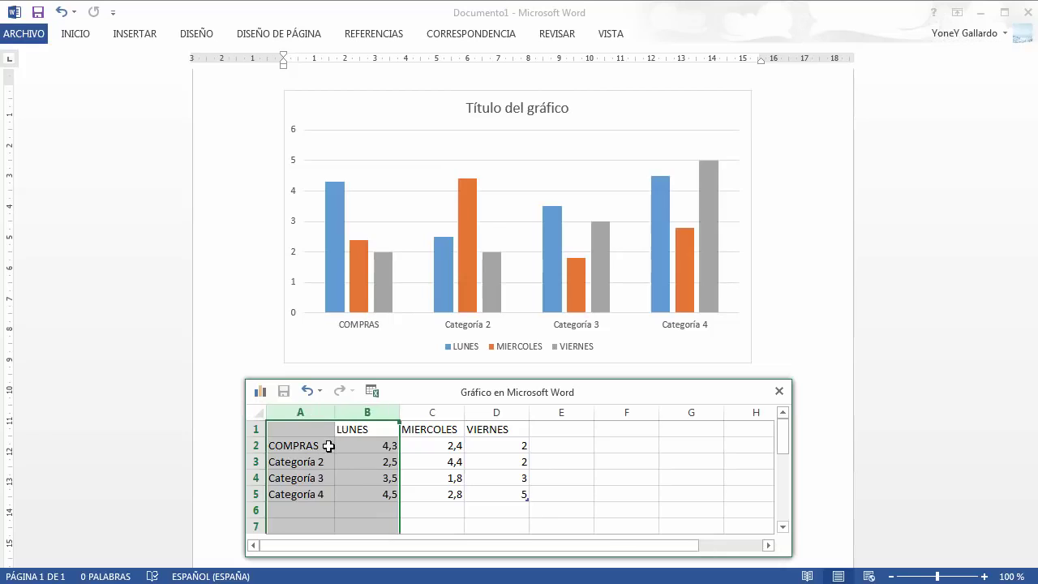
left_click(301, 442)
left_click_drag(334, 412, 417, 411)
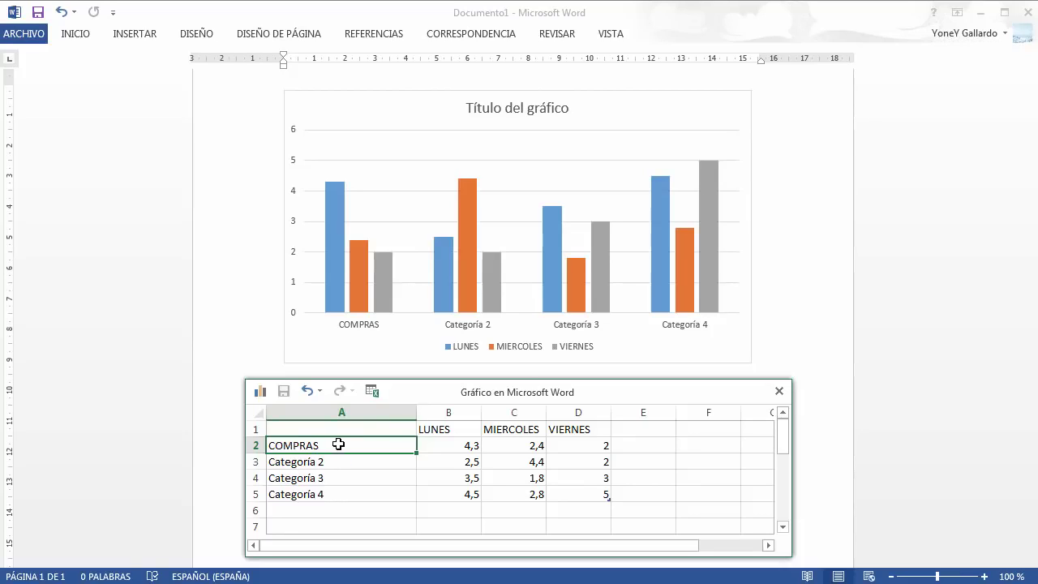
double_click(308, 445)
type("DE OFICINA")
key("Return")
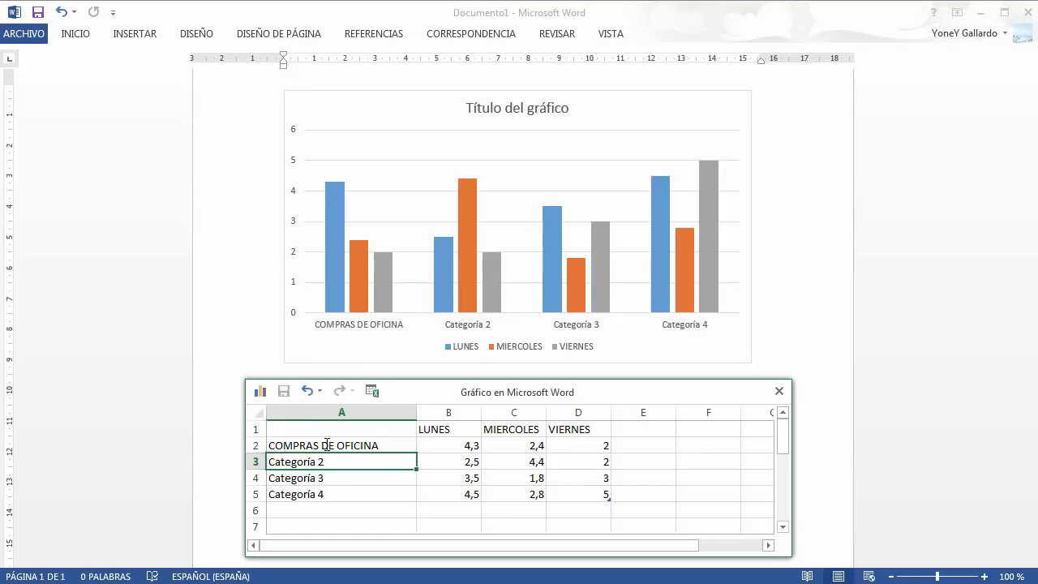
Rename the second category as COMPRAS DE HOGAR and the third as COMPRAS DE TRABAJO
type("COMPRAS DE ")
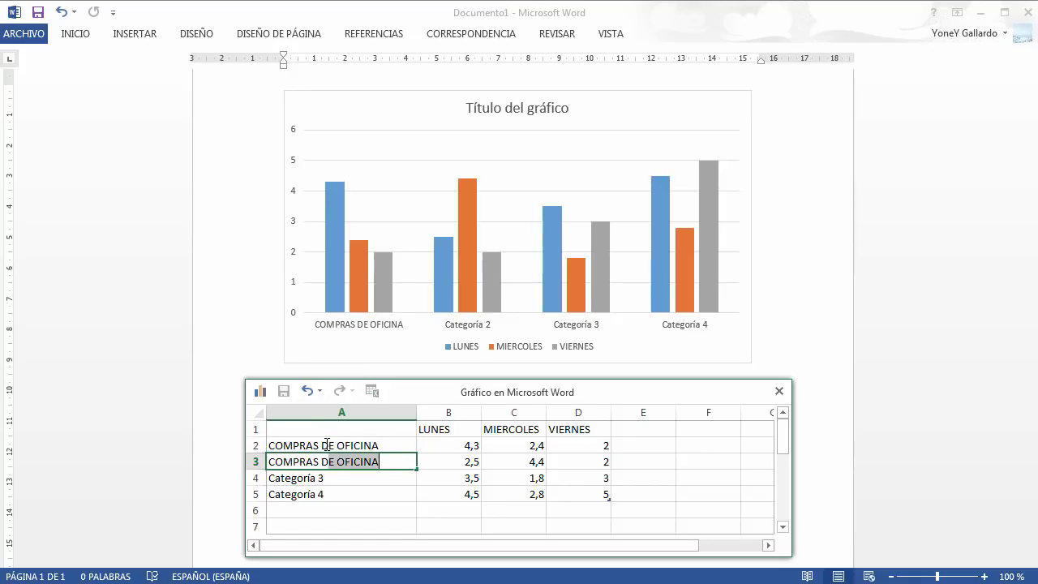
type("HOGAR")
key("Return")
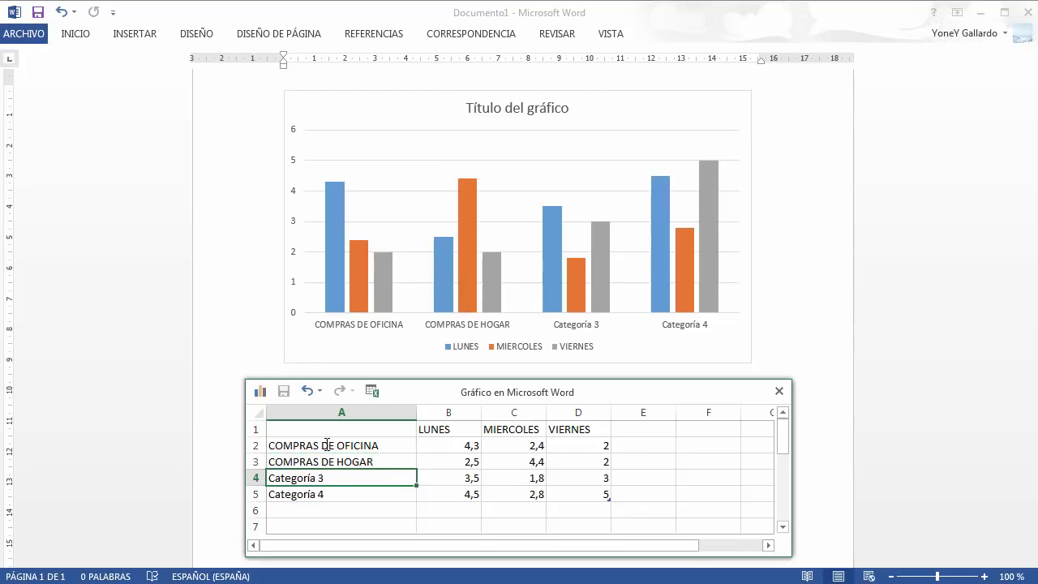
type("COMPRAS DE T")
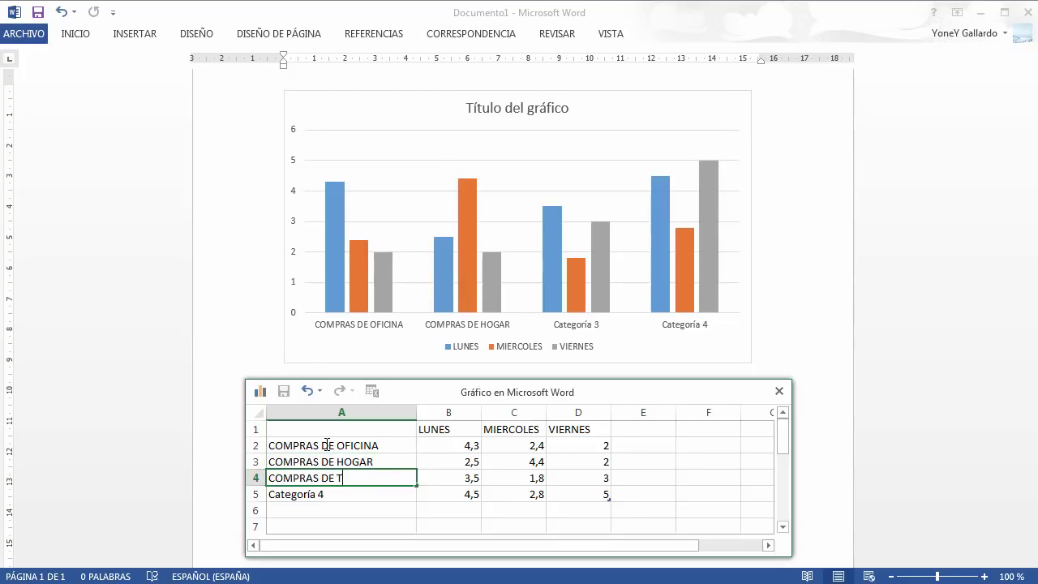
type("RABAO")
type("O")
key("Return")
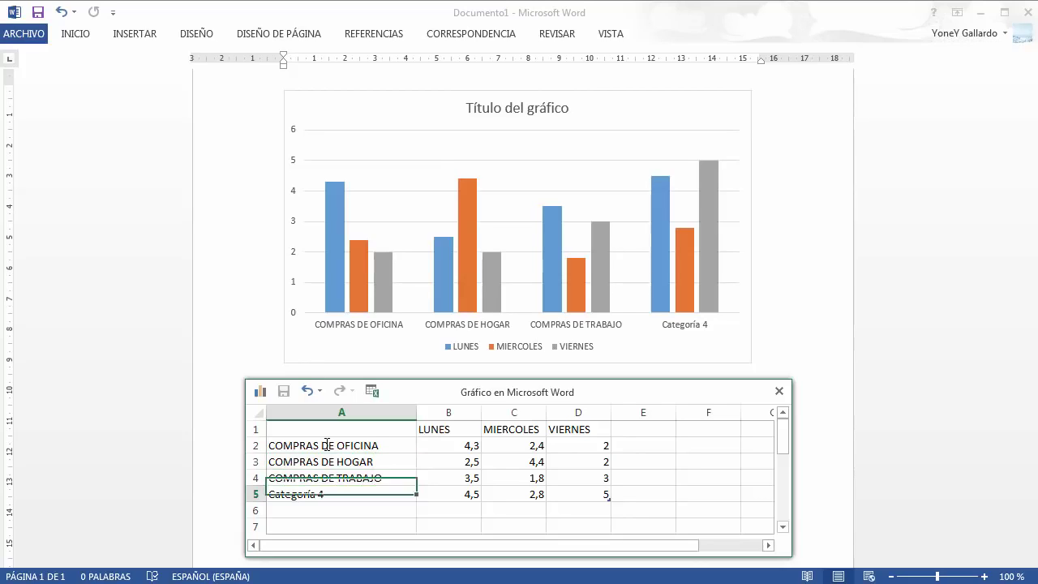
Delete the Categoría 4 row from the chart's data sheet
left_click(255, 494)
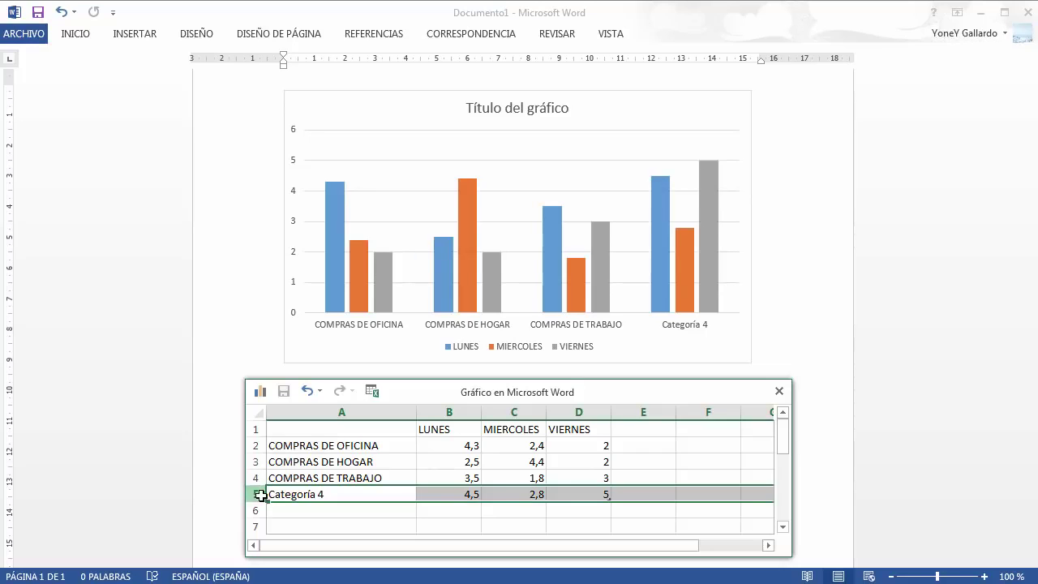
right_click(258, 494)
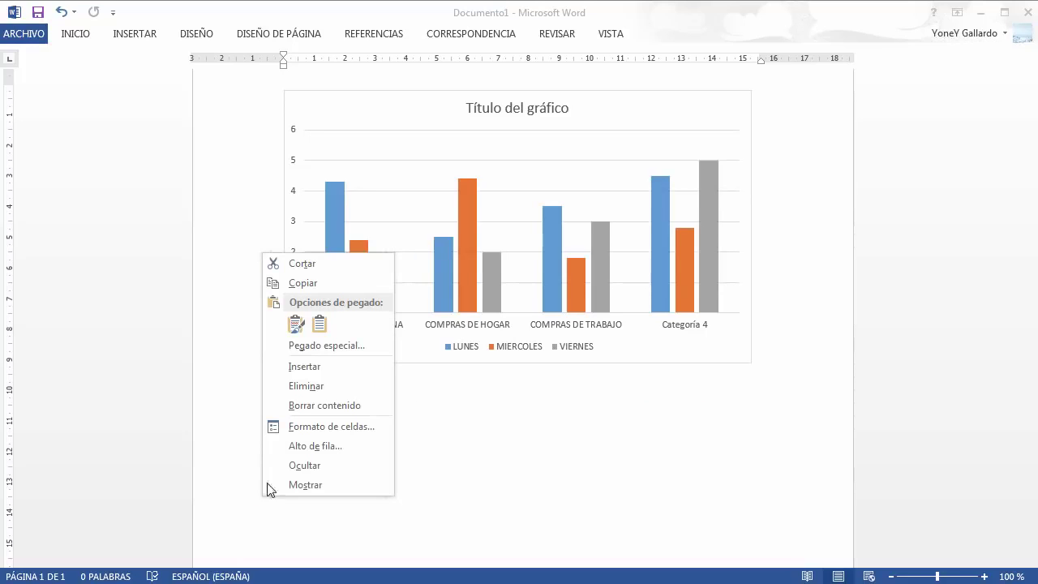
left_click(312, 387)
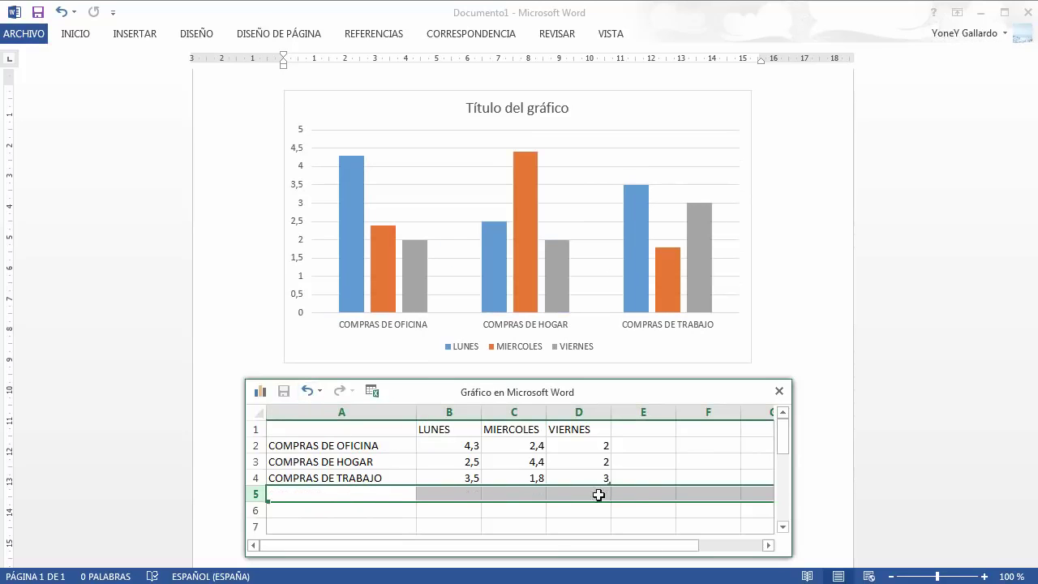
right_click(255, 494)
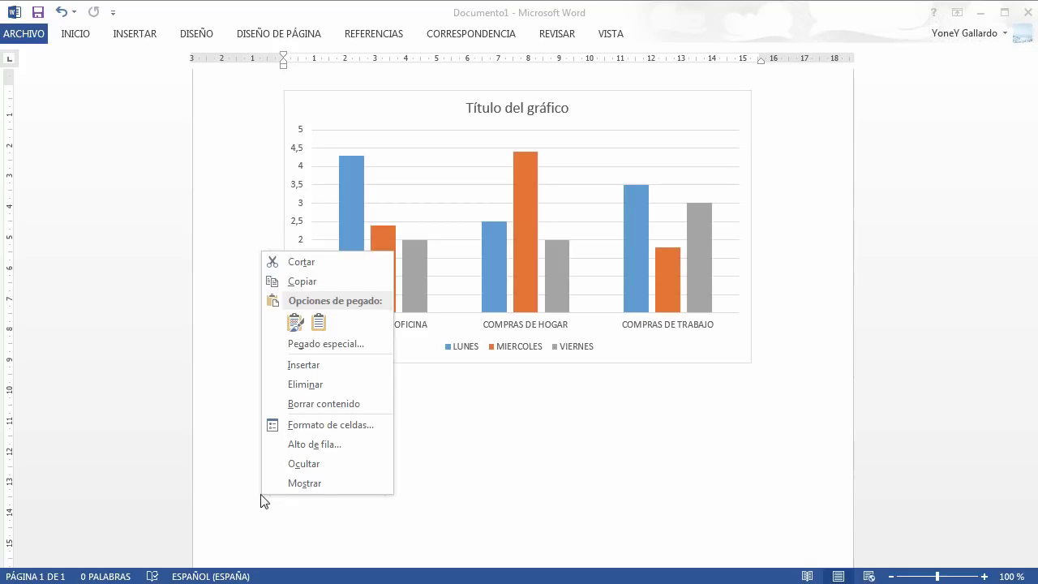
key("Escape")
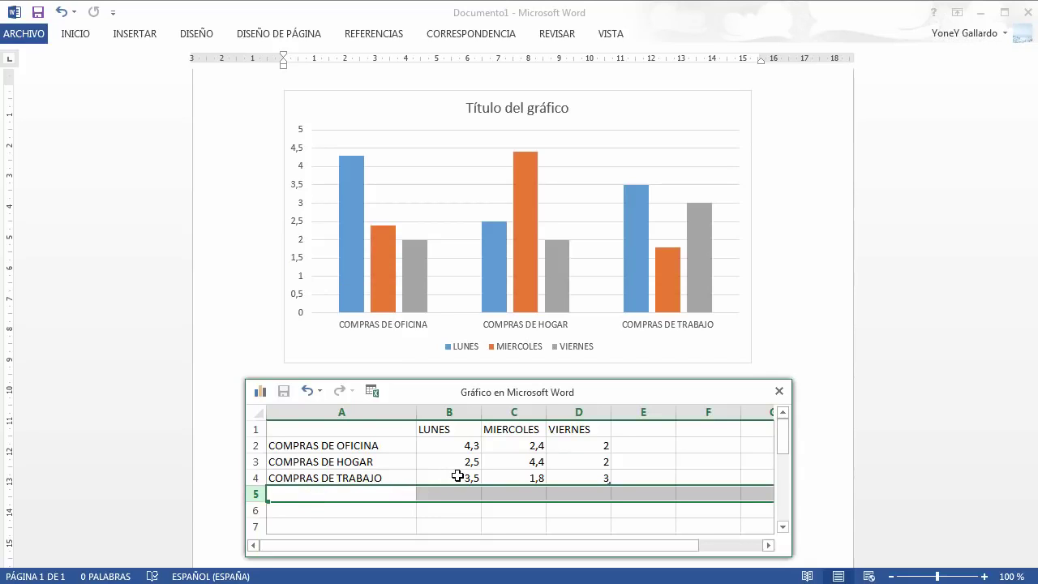
Set the LUNES value for COMPRAS DE OFICINA to 40 and select that row's MIERCOLES cell
left_click(462, 444)
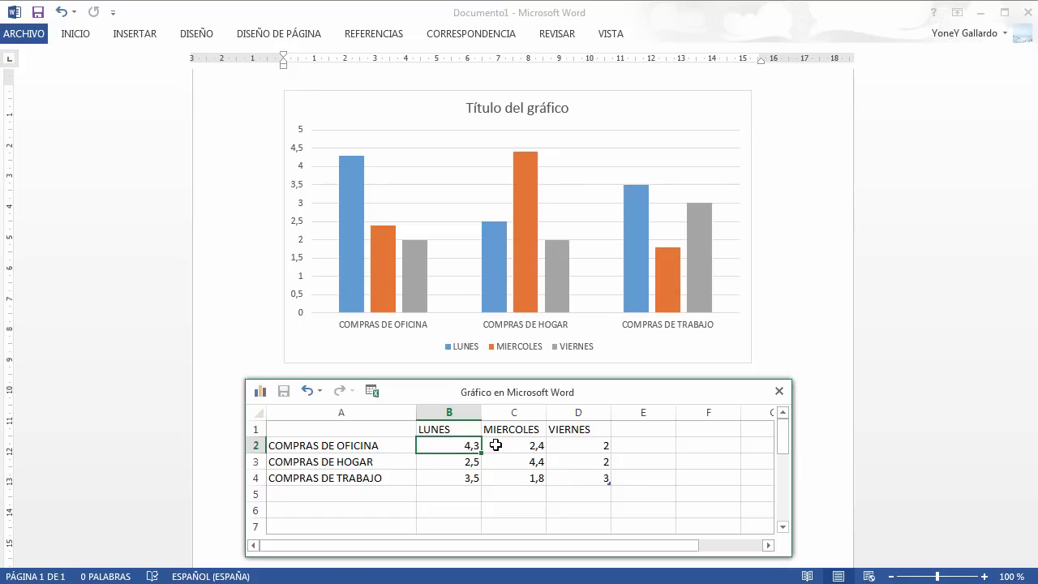
left_click(642, 445)
left_click(462, 448)
type("40")
key("Return")
key("Up")
key("Right")
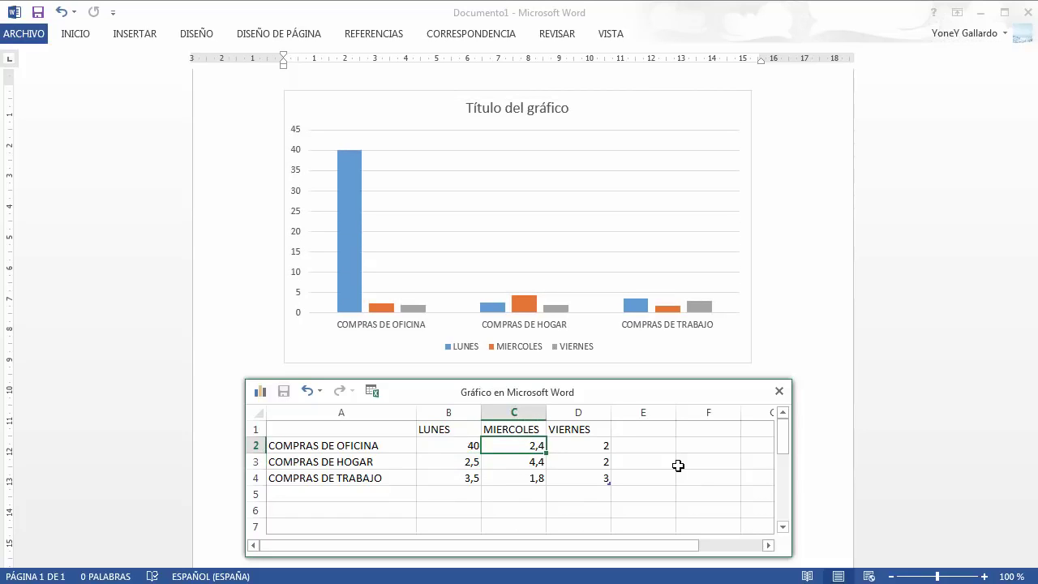
Set the COMPRAS DE OFICINA values to 60 for MIERCOLES and 70 for VIERNES
type("60")
key("Return")
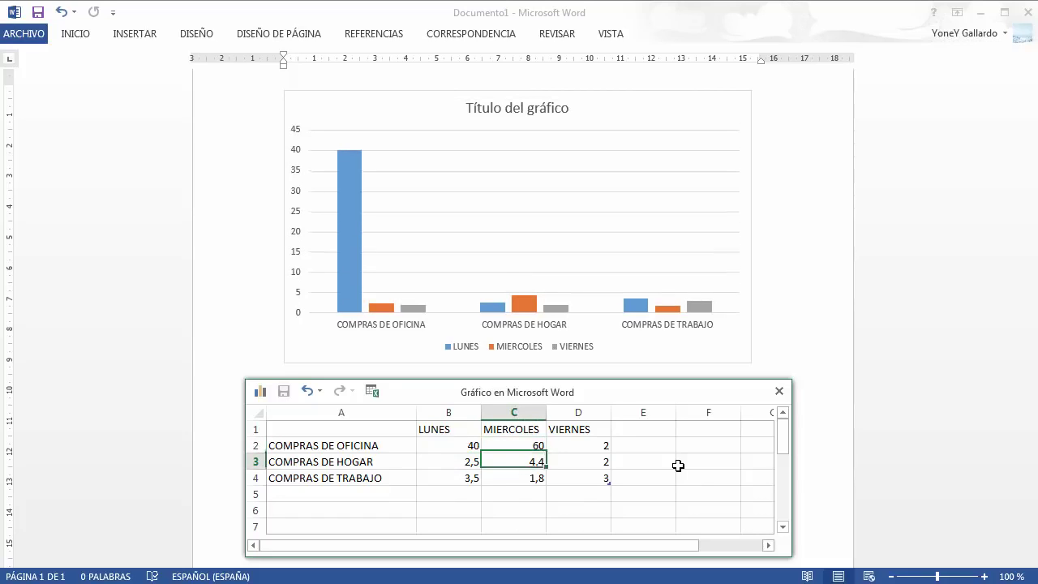
key("Right")
key("Up")
type("7")
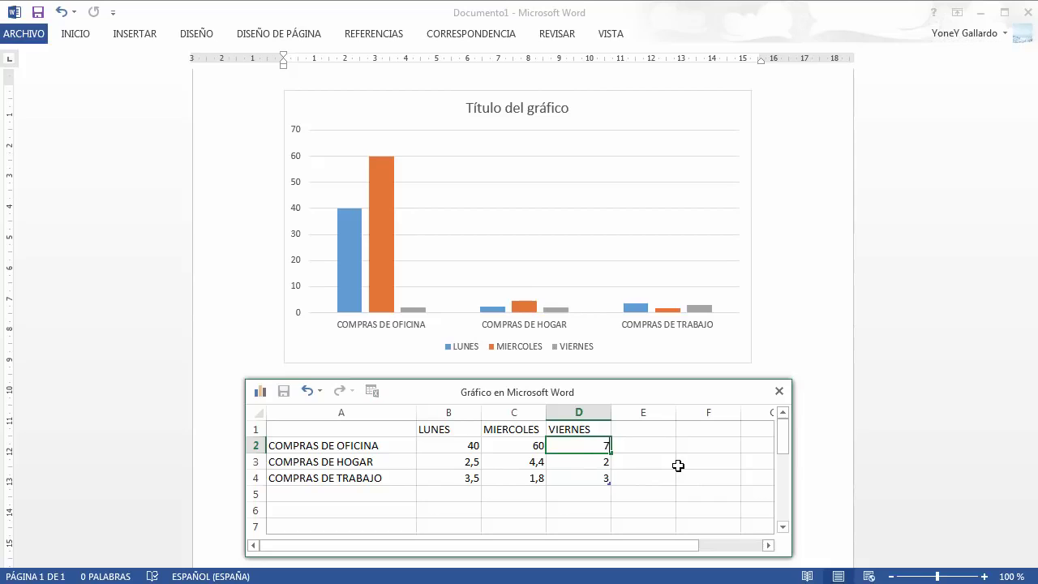
type("0")
key("Return")
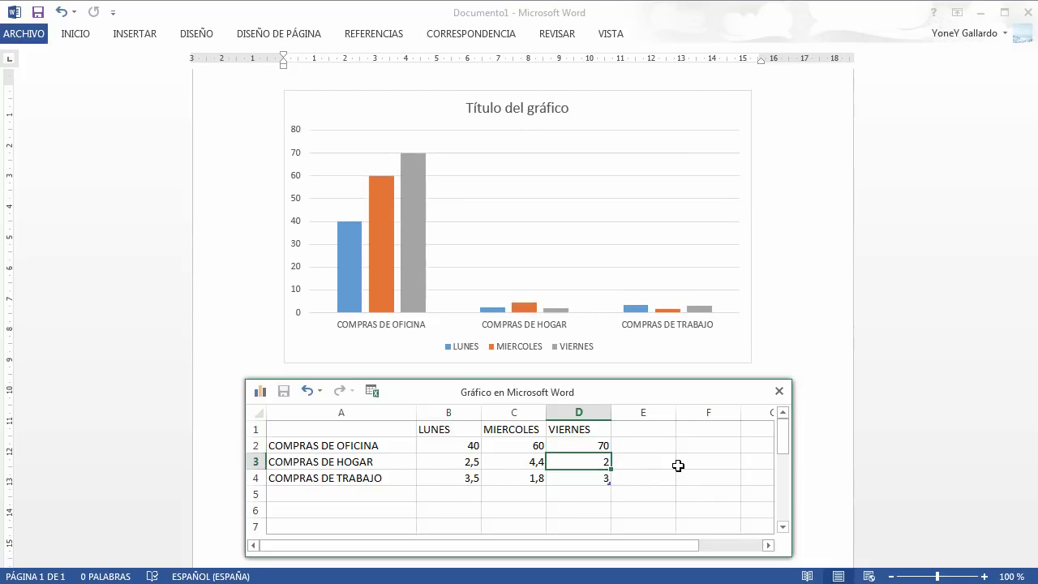
key("Up")
key("Left")
key("Left")
key("shift+Right")
key("shift+Right")
key("shift+Right")
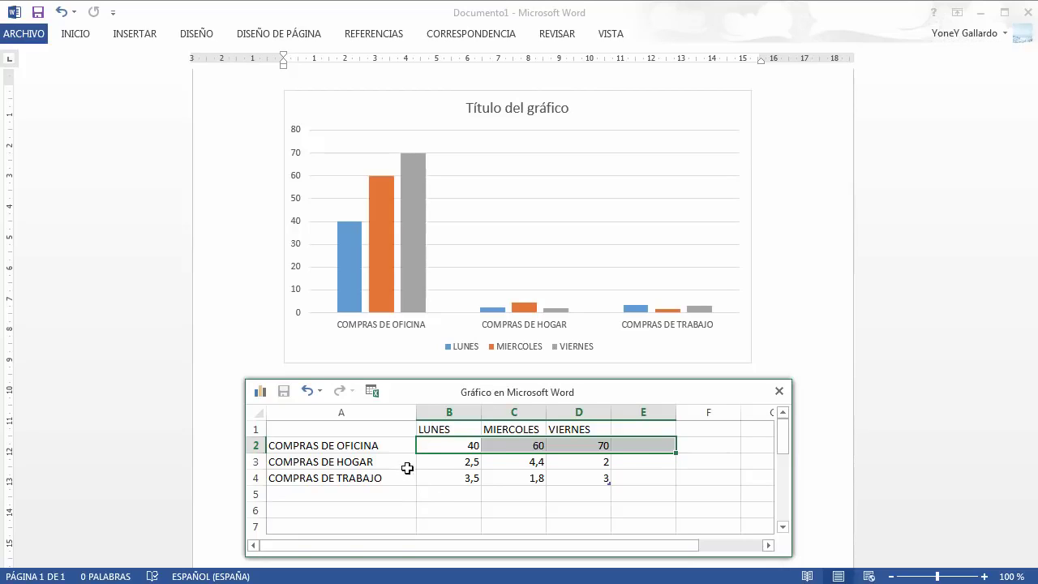
Set the COMPRAS DE HOGAR values to 35 for LUNES, 55 for MIERCOLES and 65 for VIERNES
left_click(462, 462)
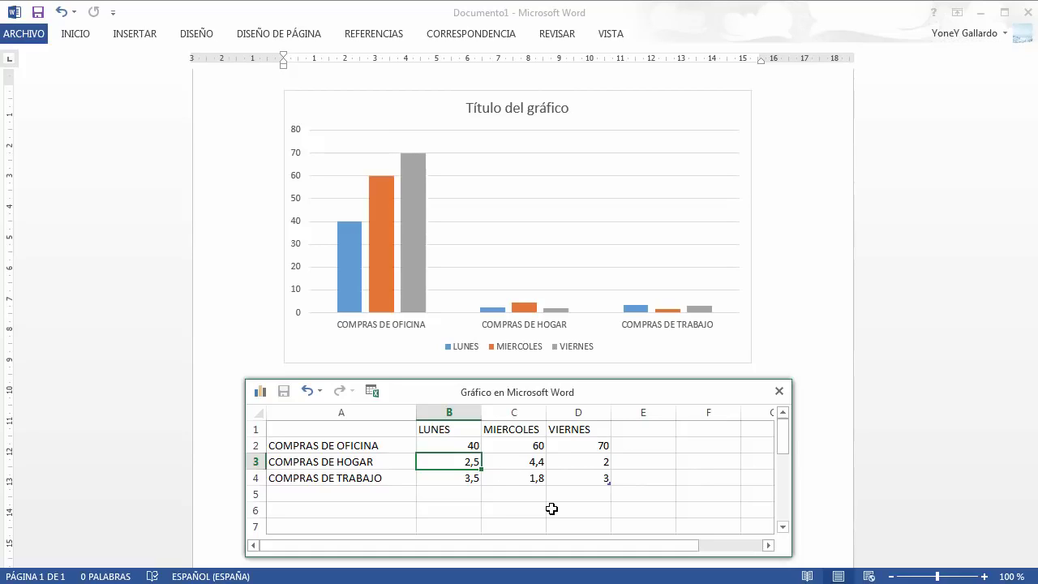
type("35")
key("Return")
key("Right")
key("Up")
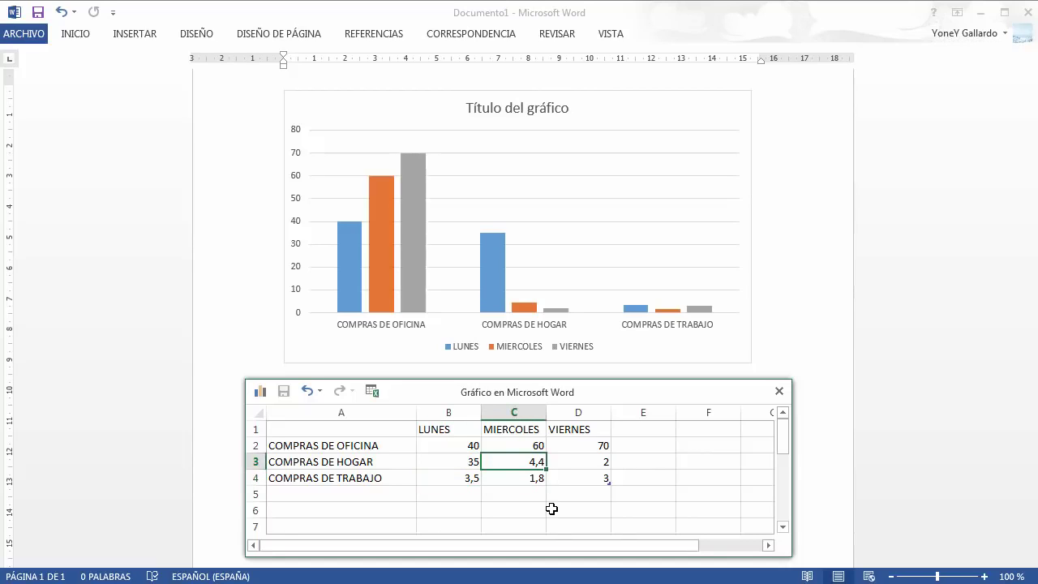
type("55")
key("Return")
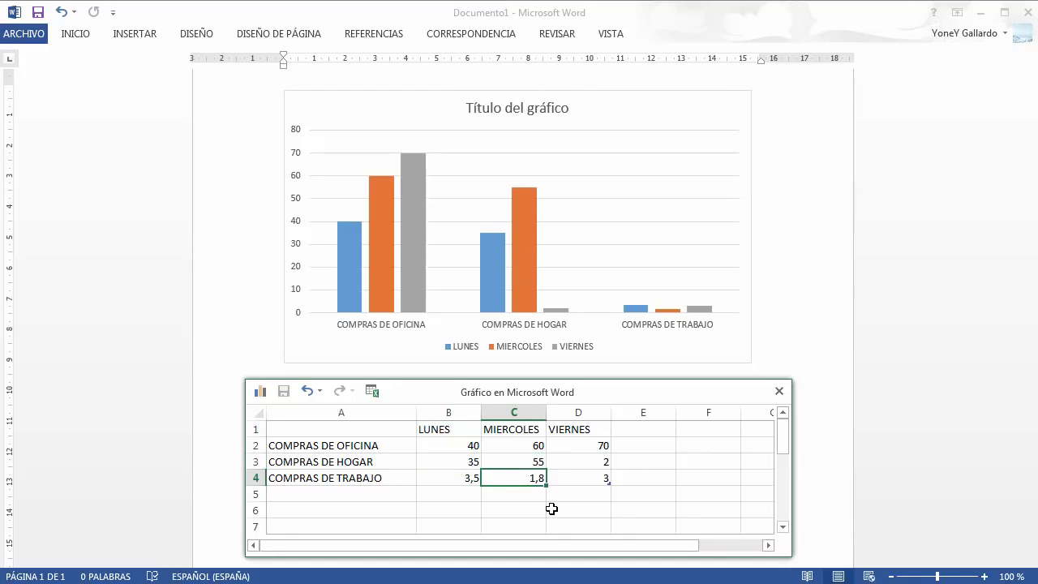
key("Right")
key("Up")
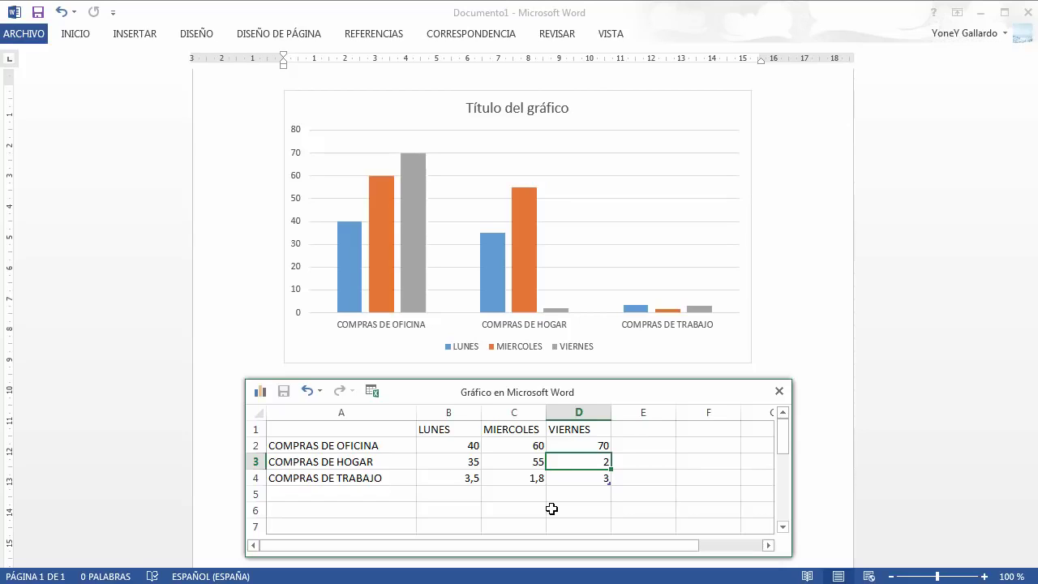
type("65")
key("Return")
Set the COMPRAS DE TRABAJO values to 45 for LUNES, 50 for MIERCOLES and 66 for VIERNES, and close the data sheet
key("Left")
key("Left")
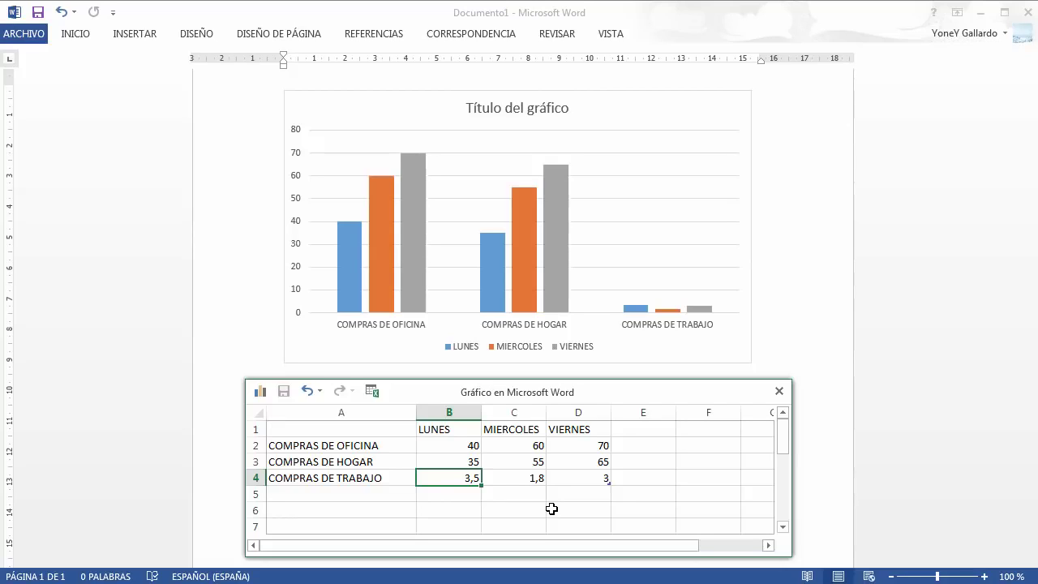
type("45")
key("Return")
key("Right")
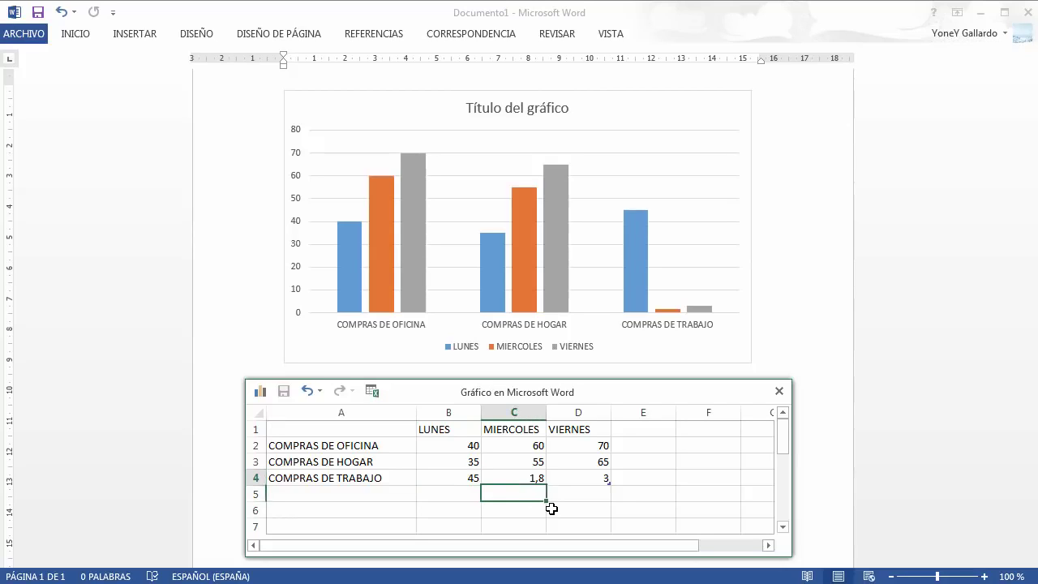
key("Up")
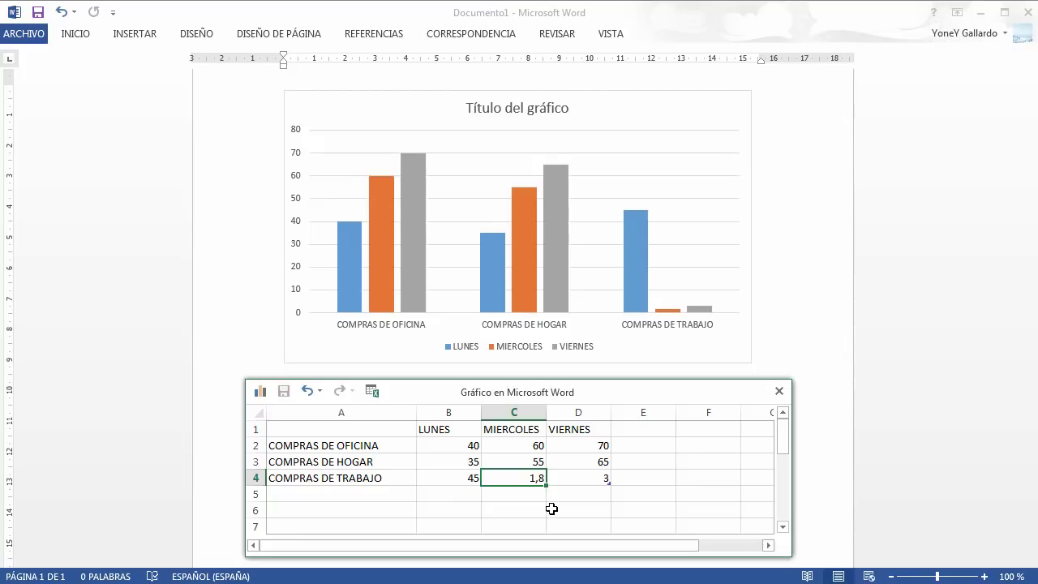
type("50")
key("Right")
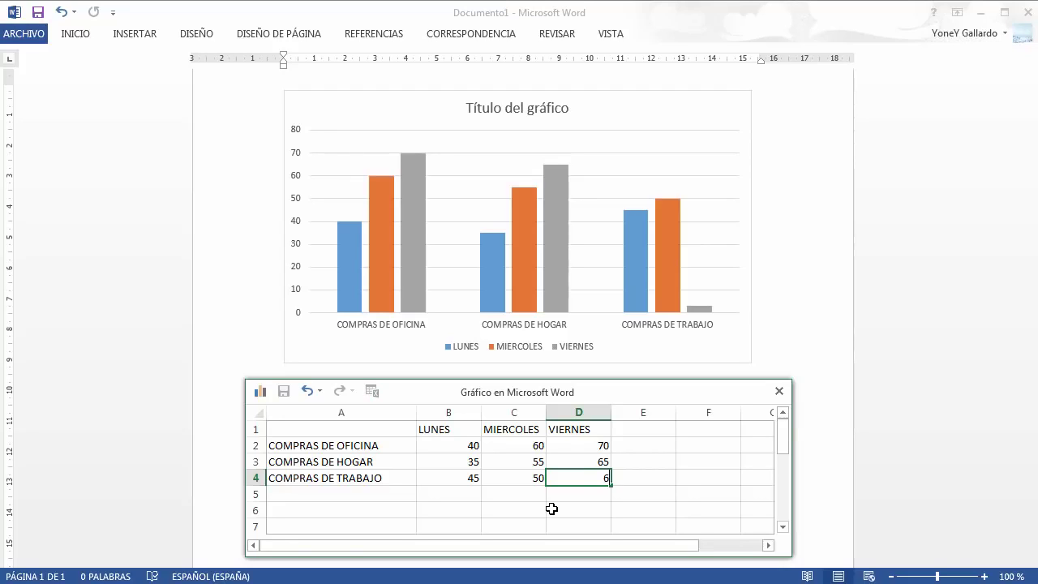
type("66")
key("Return")
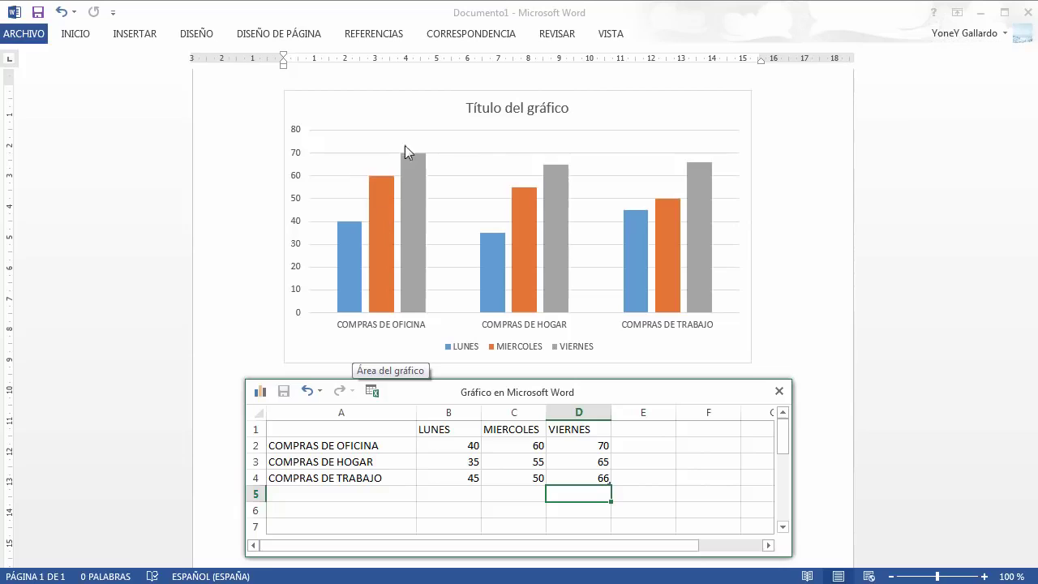
left_click(778, 392)
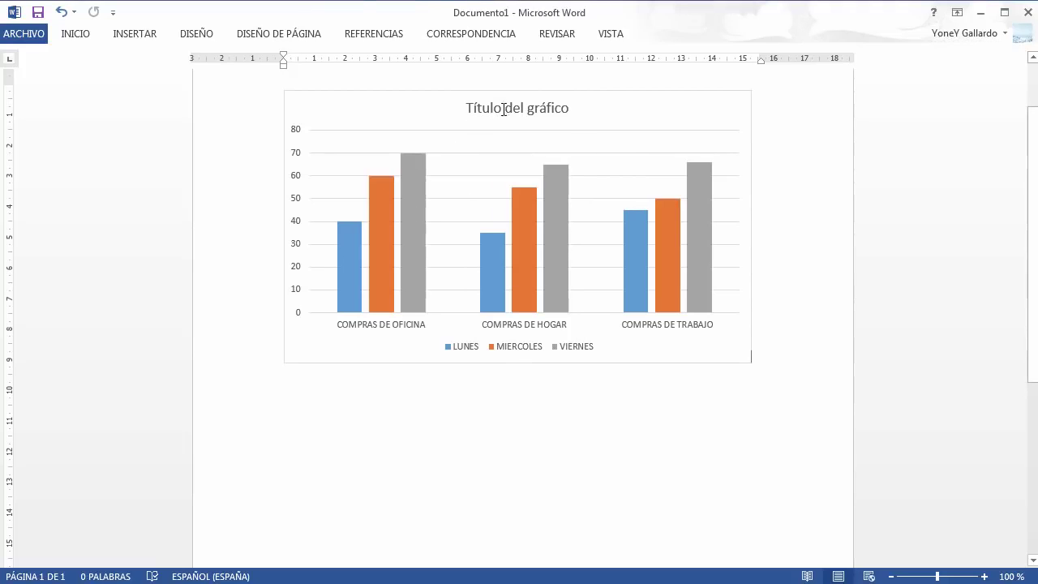
Replace the chart's placeholder title with GASTO SEMANAL
left_click(539, 108)
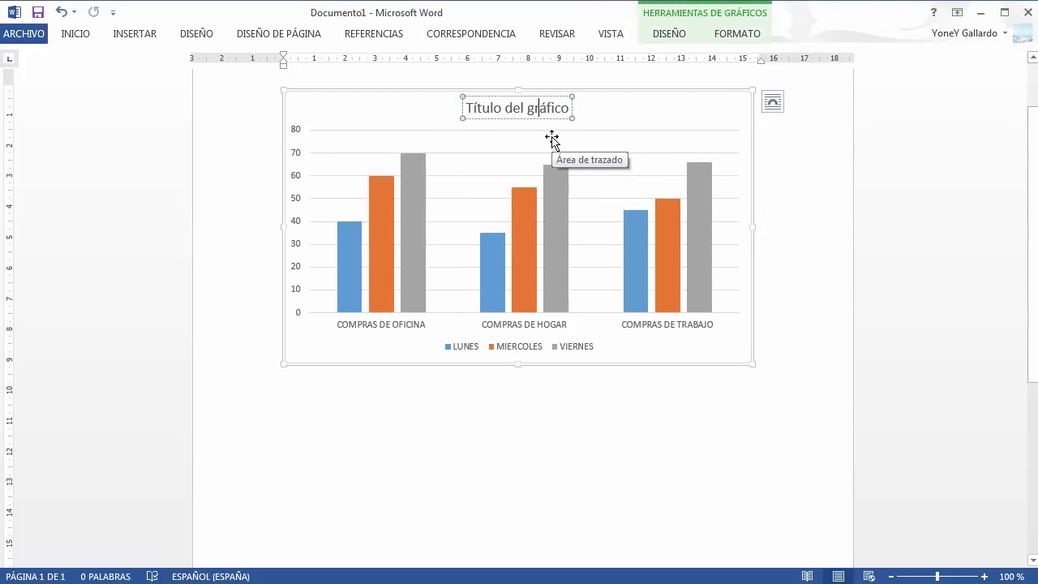
key("ctrl+a")
type("ga")
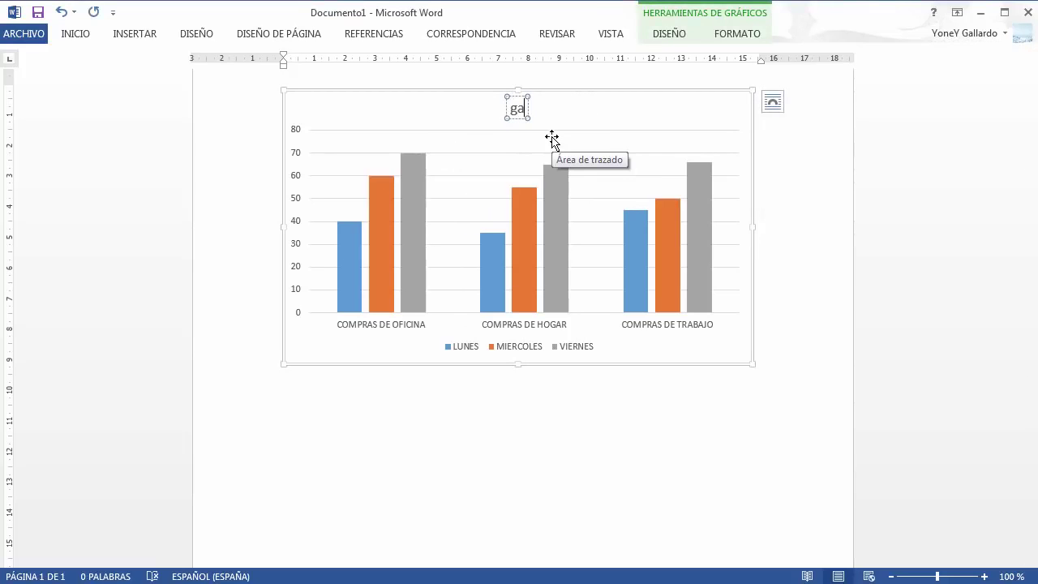
key("BackSpace")
key("BackSpace")
type("GASTO")
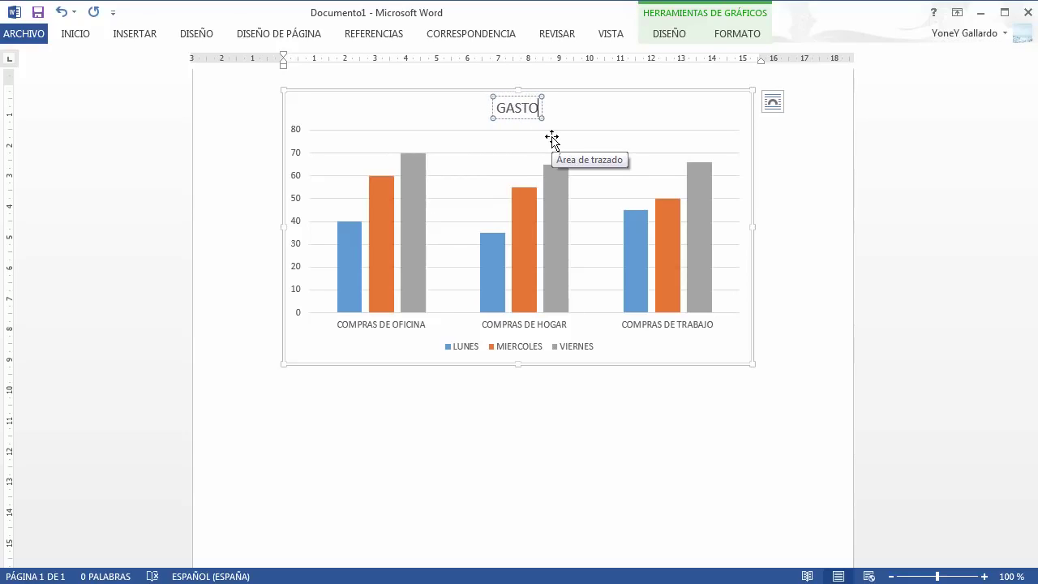
type(" SEMAN")
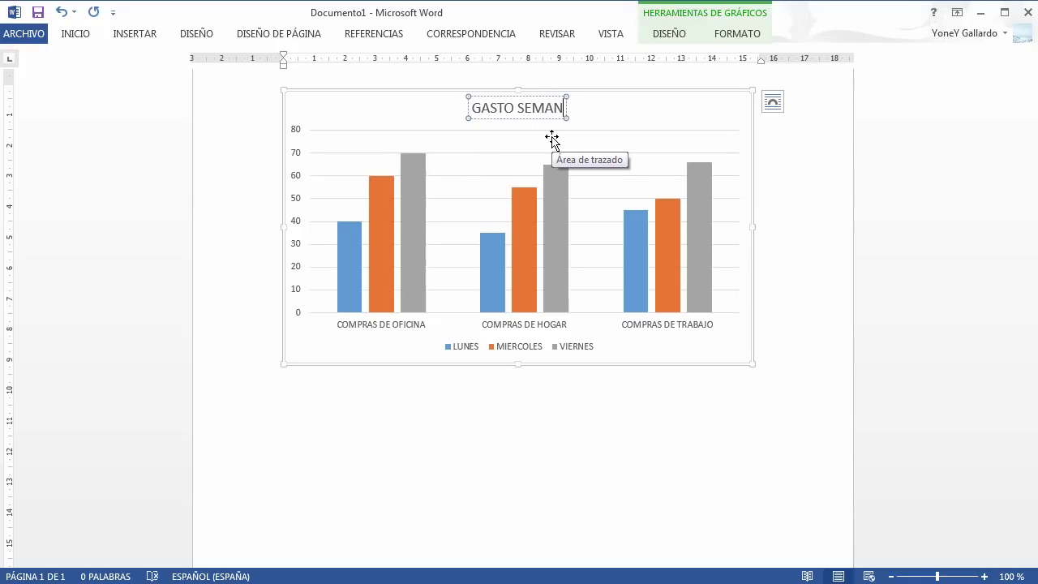
type("AL")
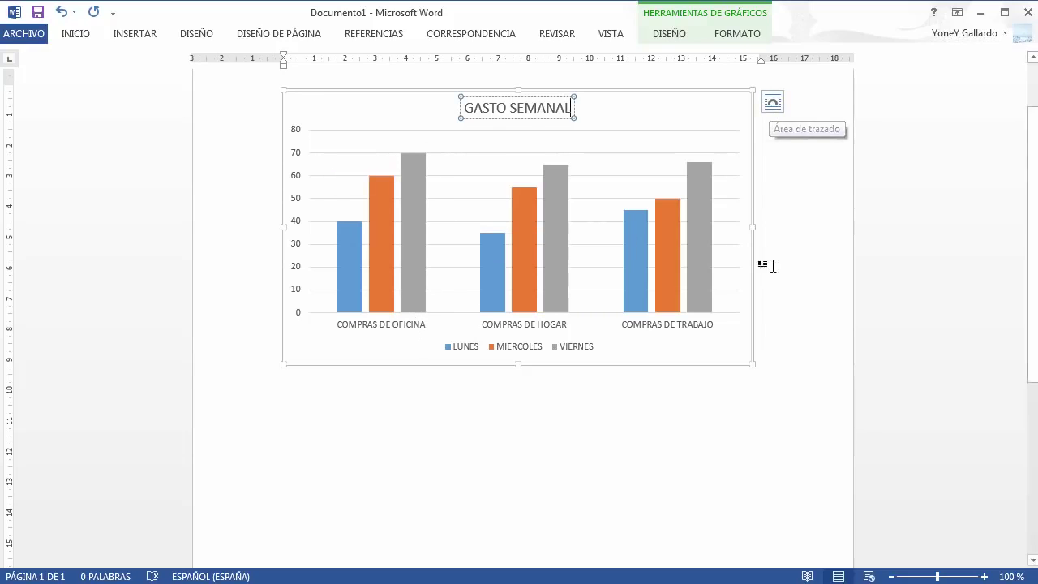
left_click(765, 264)
Hide all of the chart's axes and show them again, twice
left_click(662, 97)
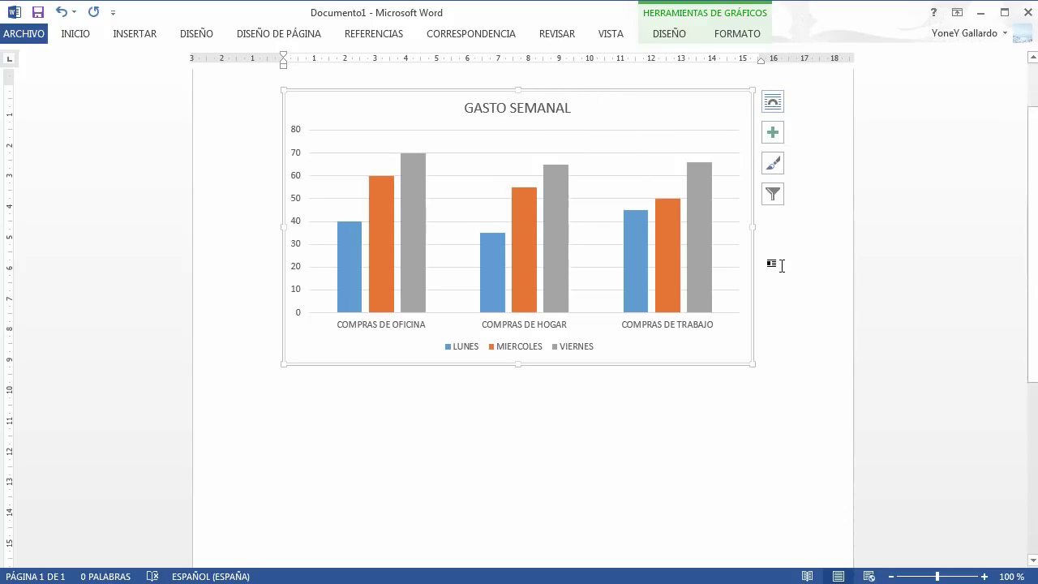
left_click(772, 134)
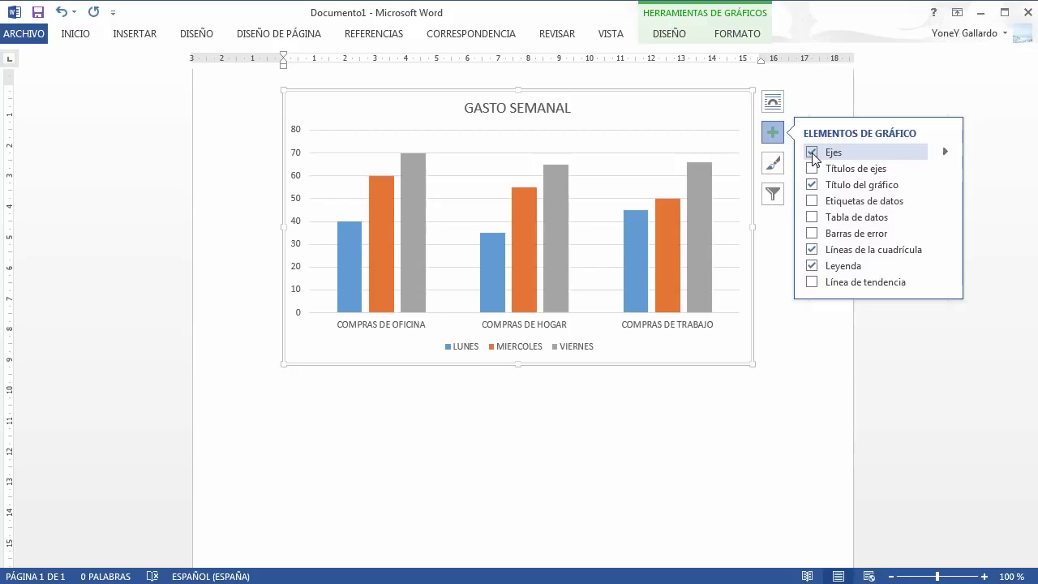
left_click(812, 152)
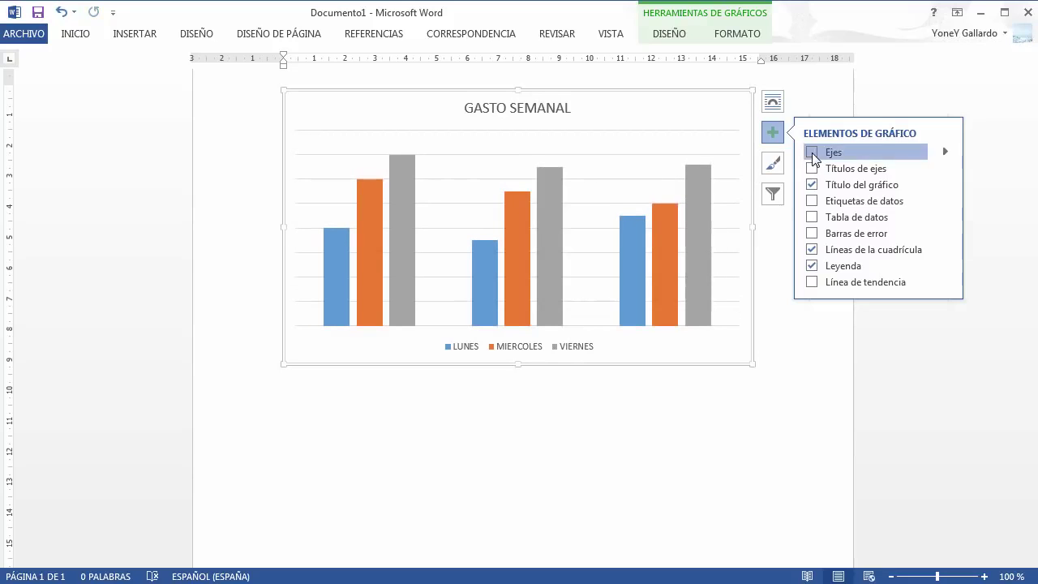
left_click(812, 153)
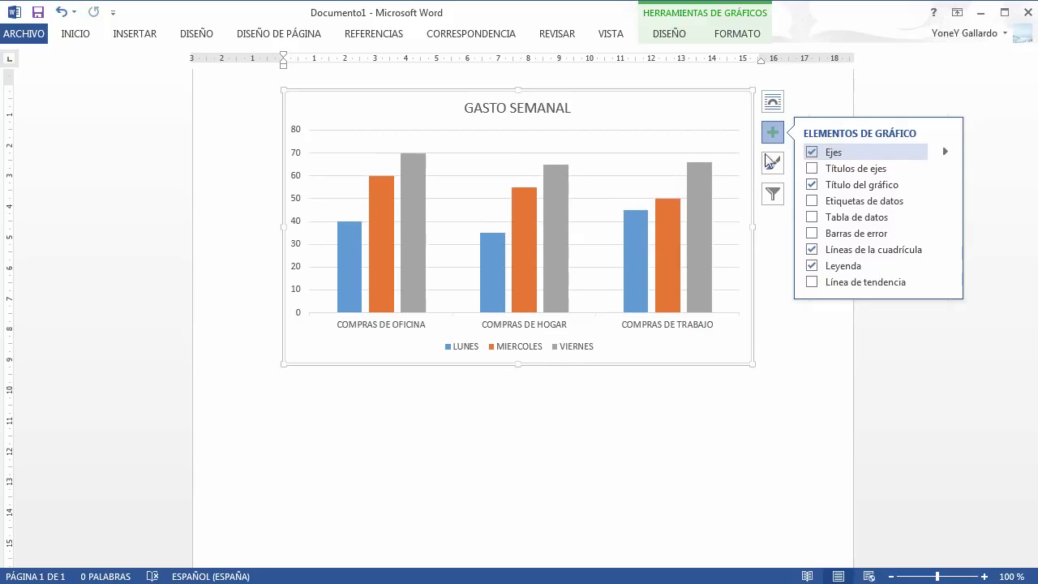
left_click(811, 152)
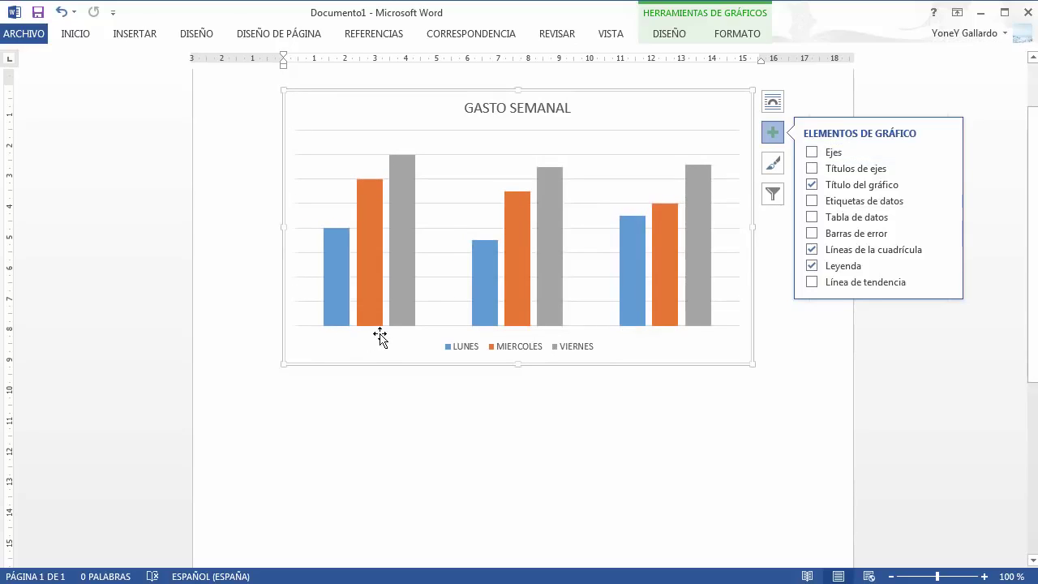
left_click(812, 153)
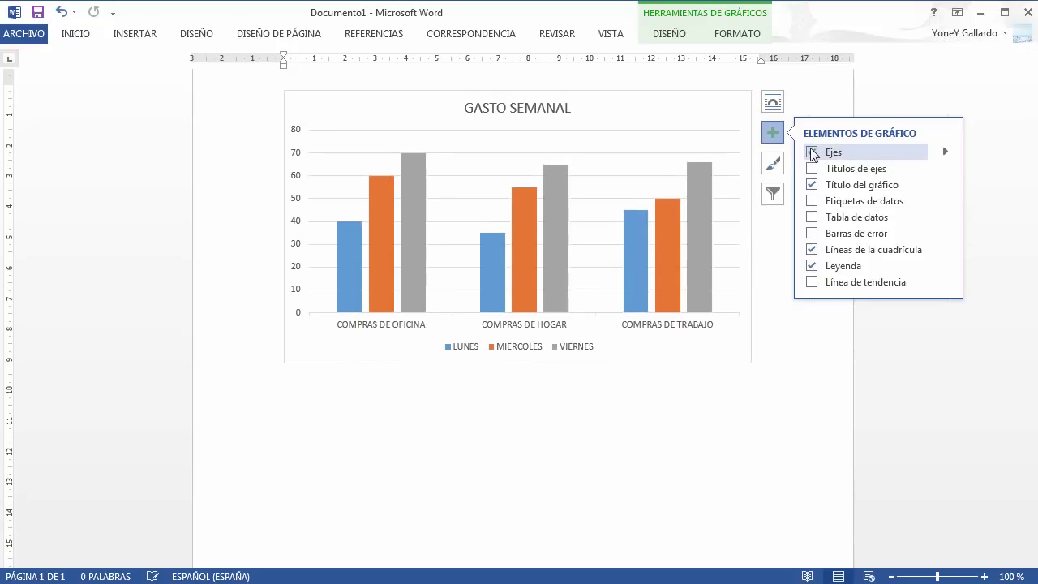
Hide and restore the primary vertical axis, and do the same with the primary horizontal axis
left_click(946, 152)
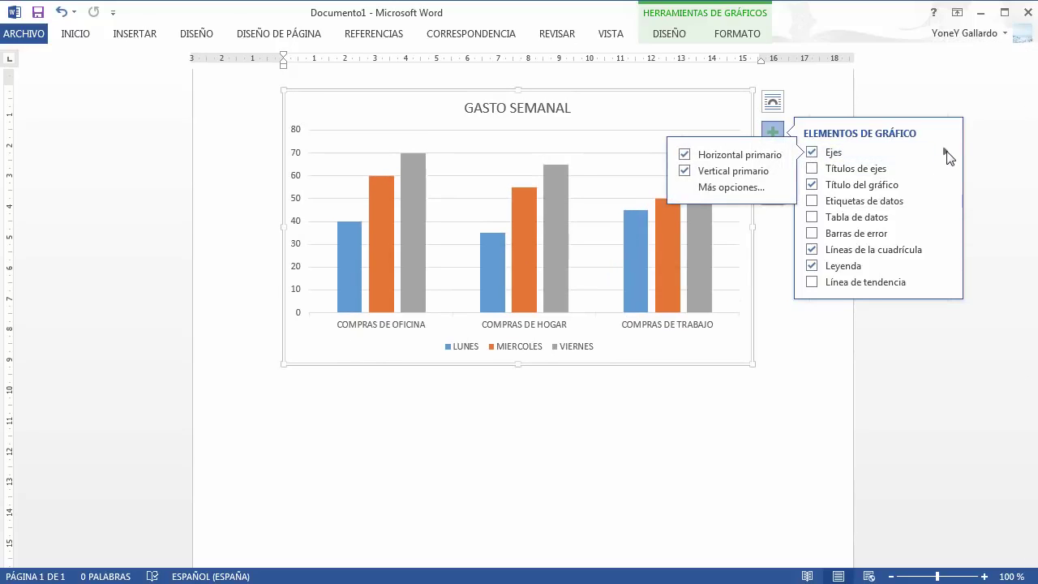
left_click(685, 172)
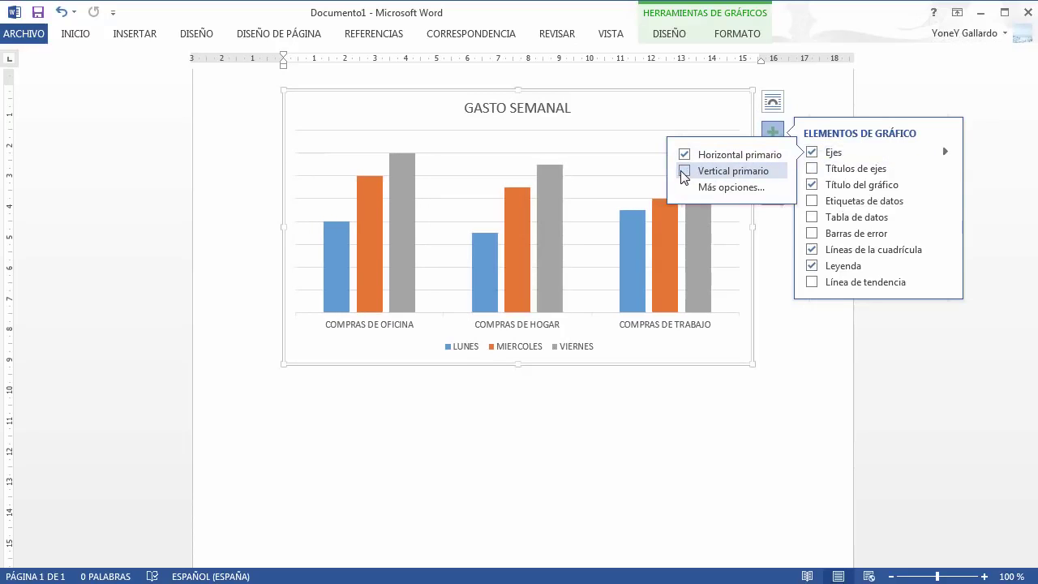
left_click(684, 172)
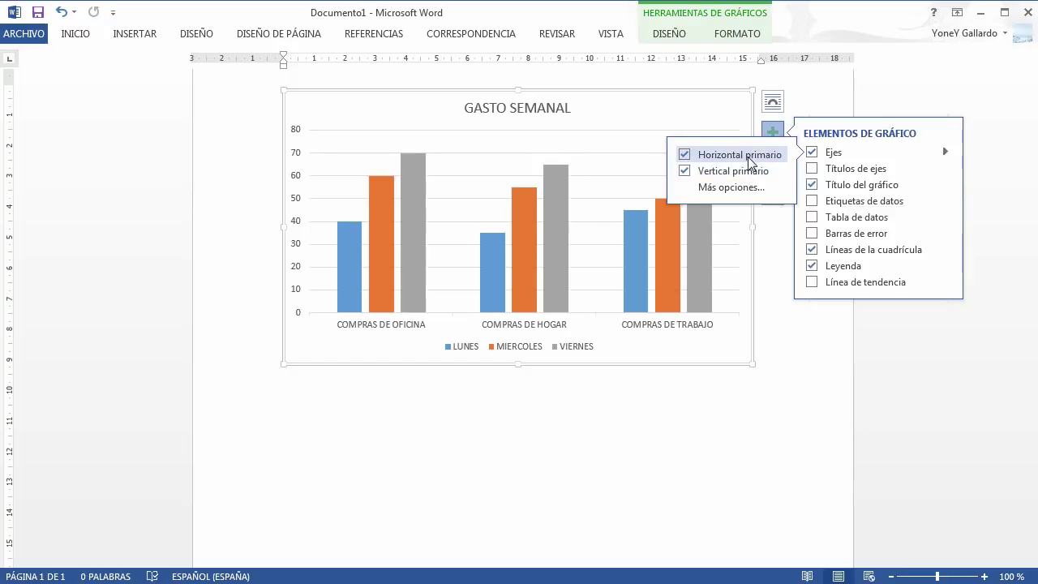
left_click(686, 155)
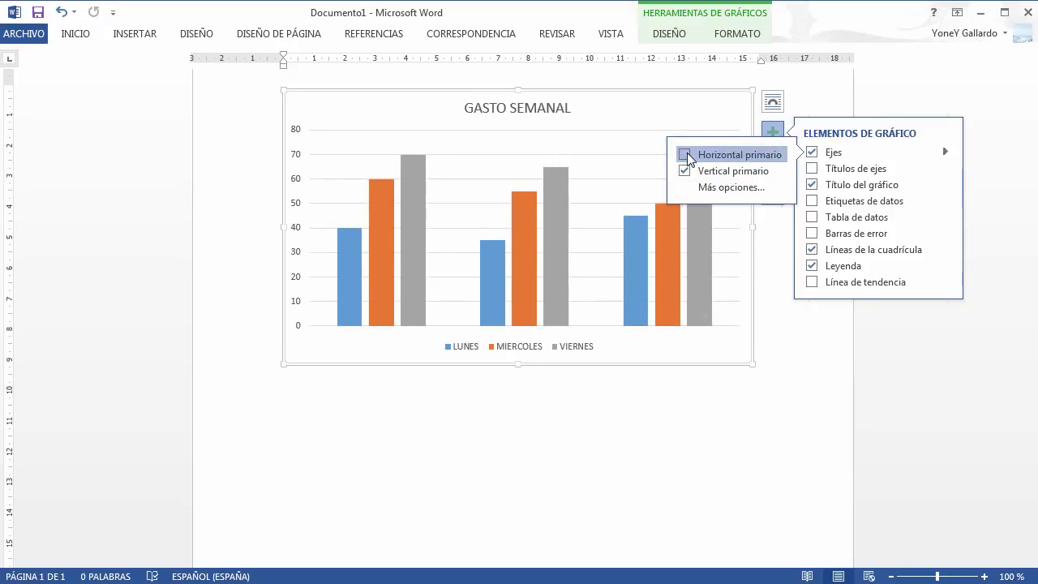
left_click(687, 157)
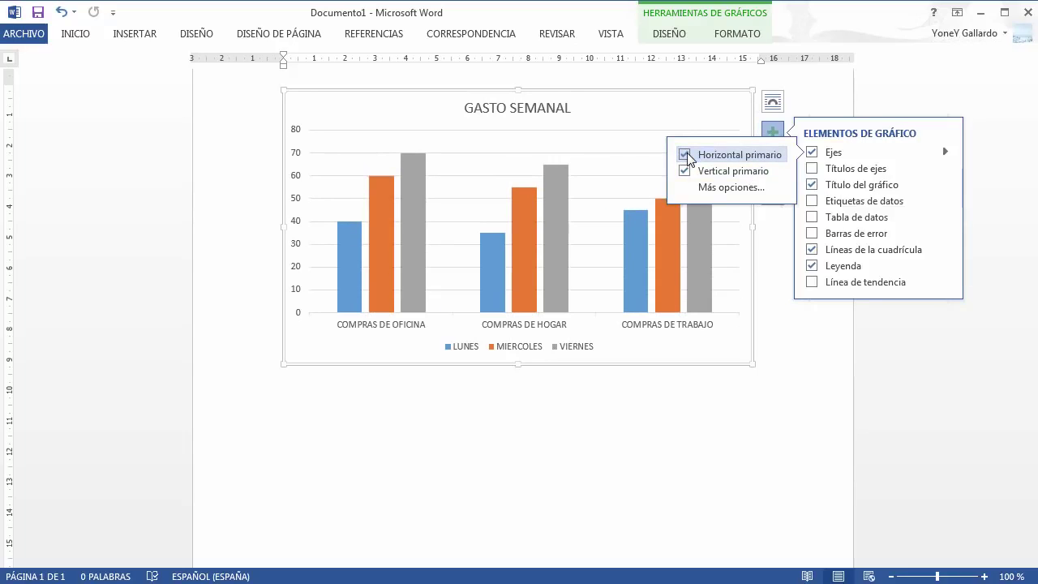
Add axis titles to the chart and change the vertical axis title to "Gastos en Dolares"
left_click(812, 169)
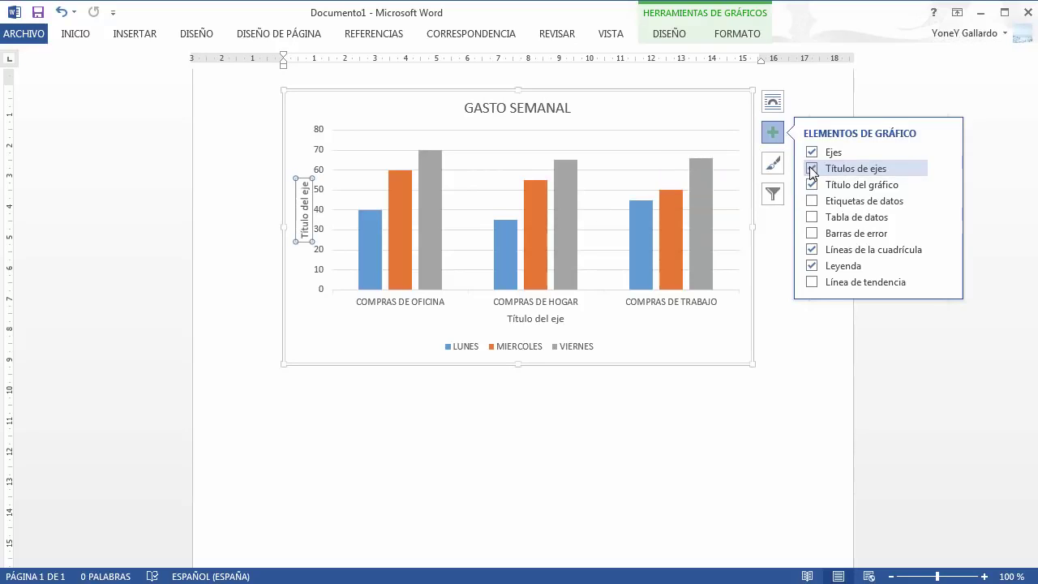
left_click(306, 226)
mouse_move(378, 287)
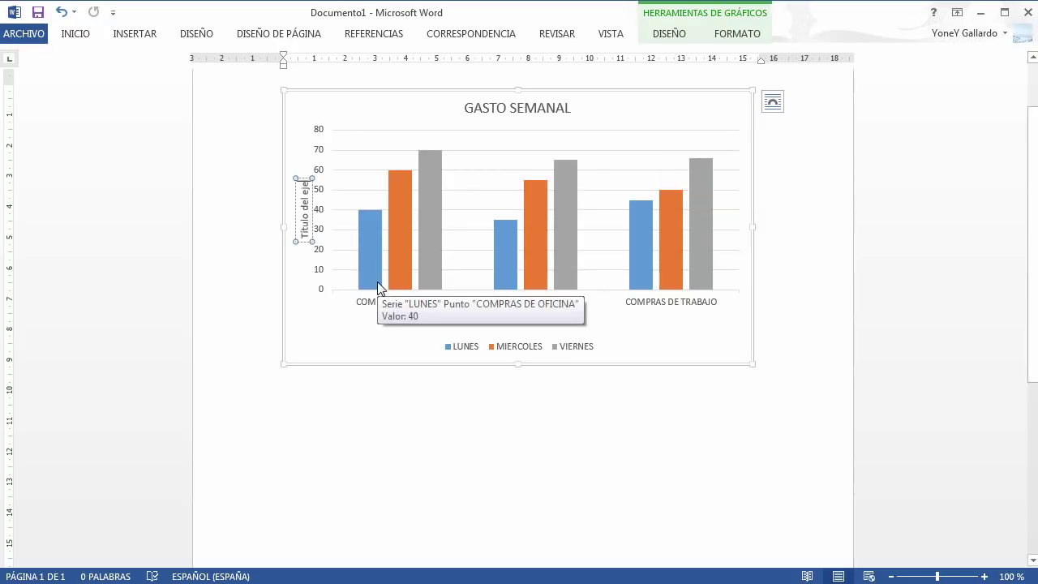
key("ctrl+a")
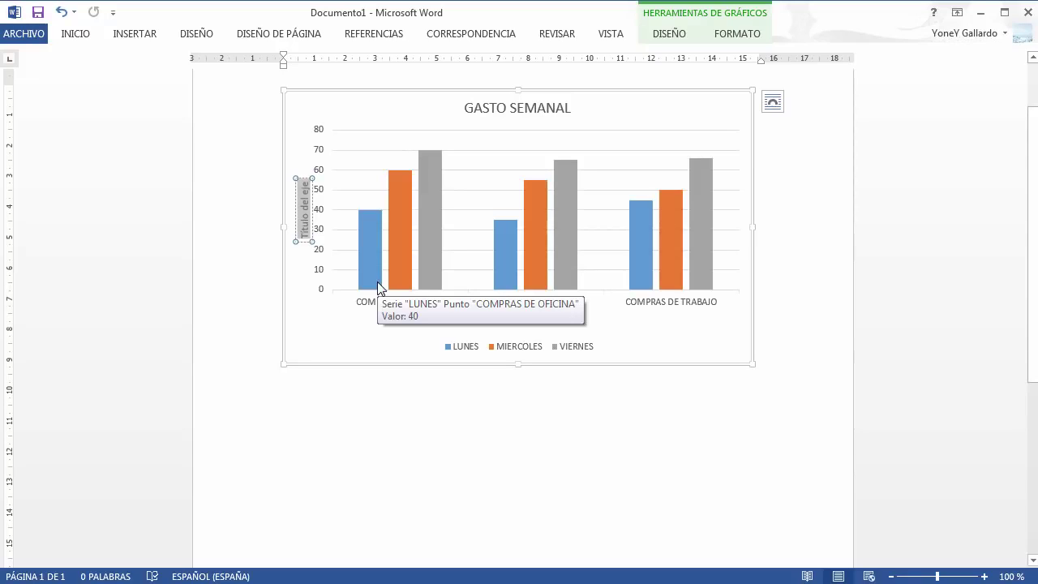
type("Gas")
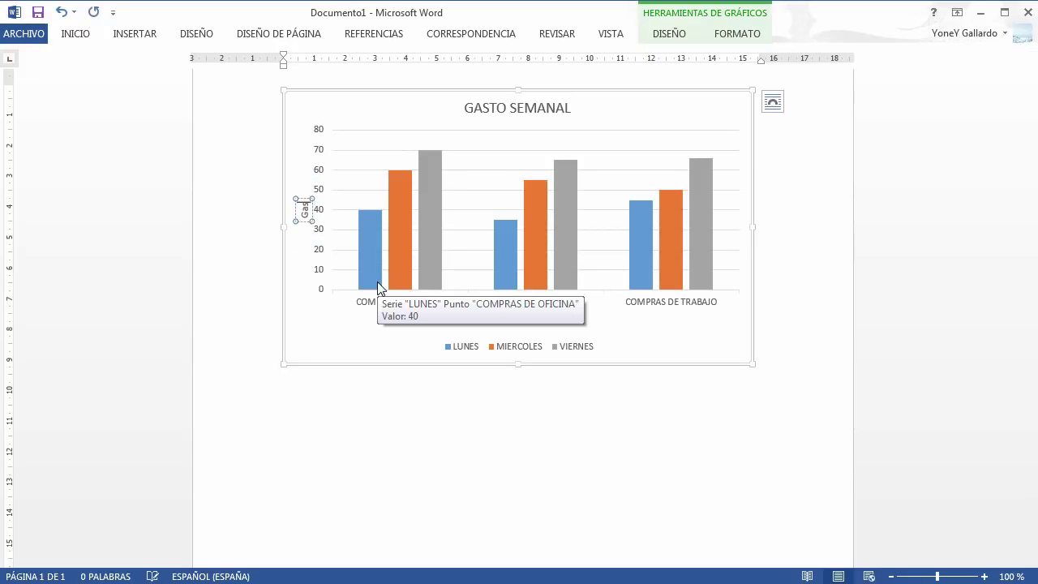
type("tos en Dolares")
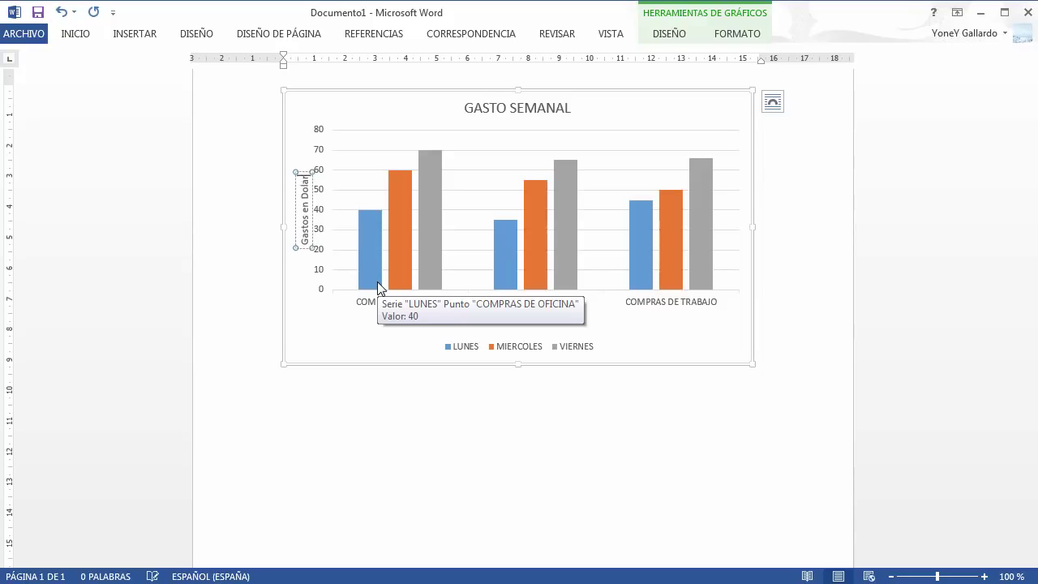
Add a data table below the chart, and turn the data labels on and off again
left_click(651, 98)
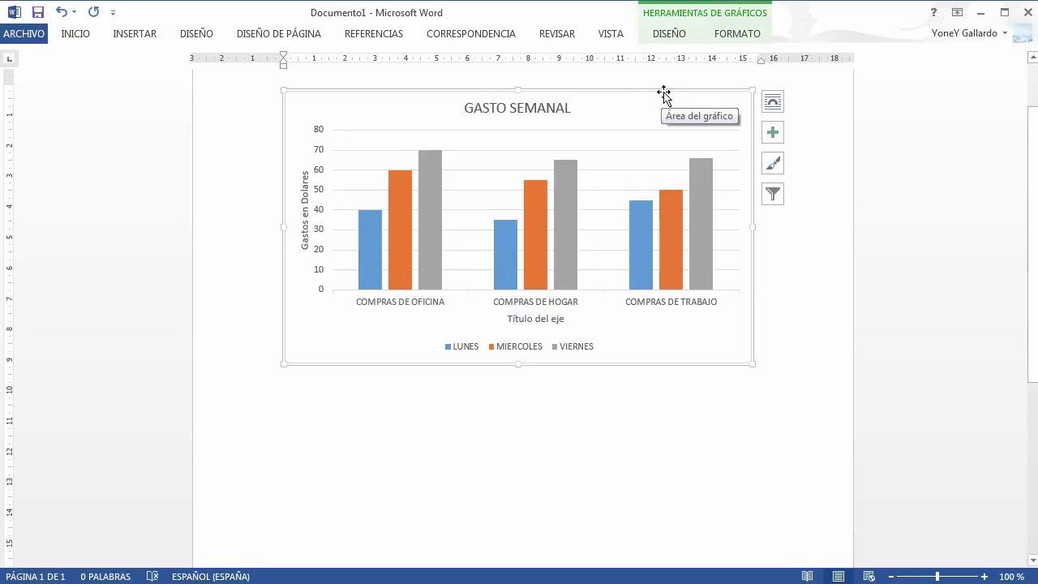
left_click(771, 134)
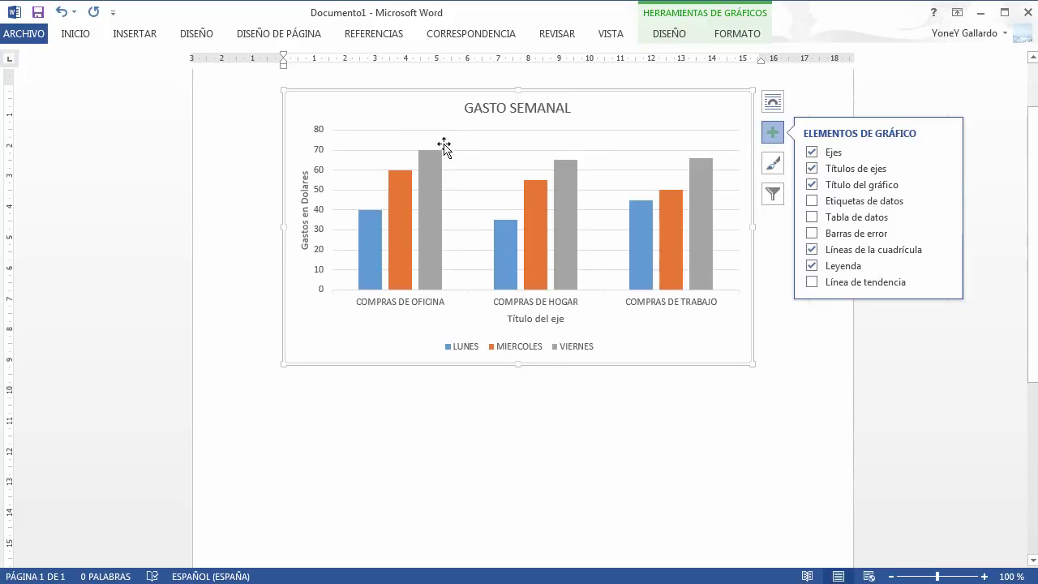
mouse_move(433, 208)
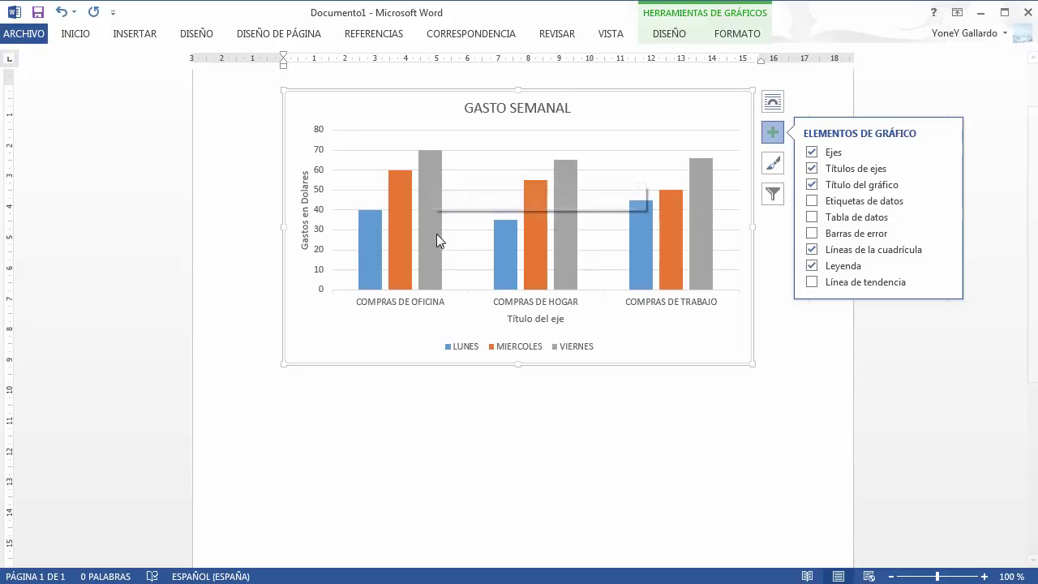
left_click(812, 202)
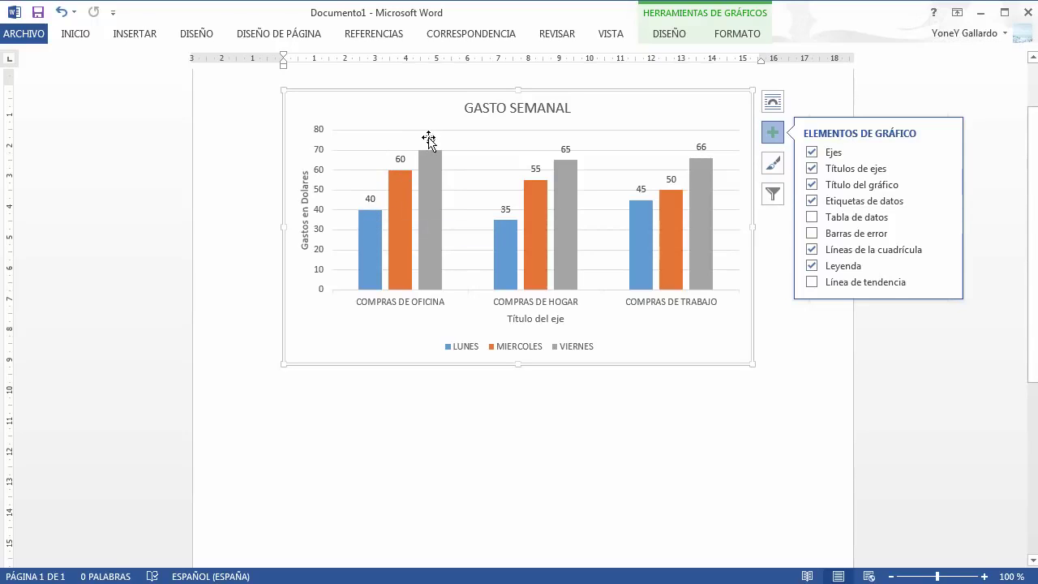
left_click(813, 218)
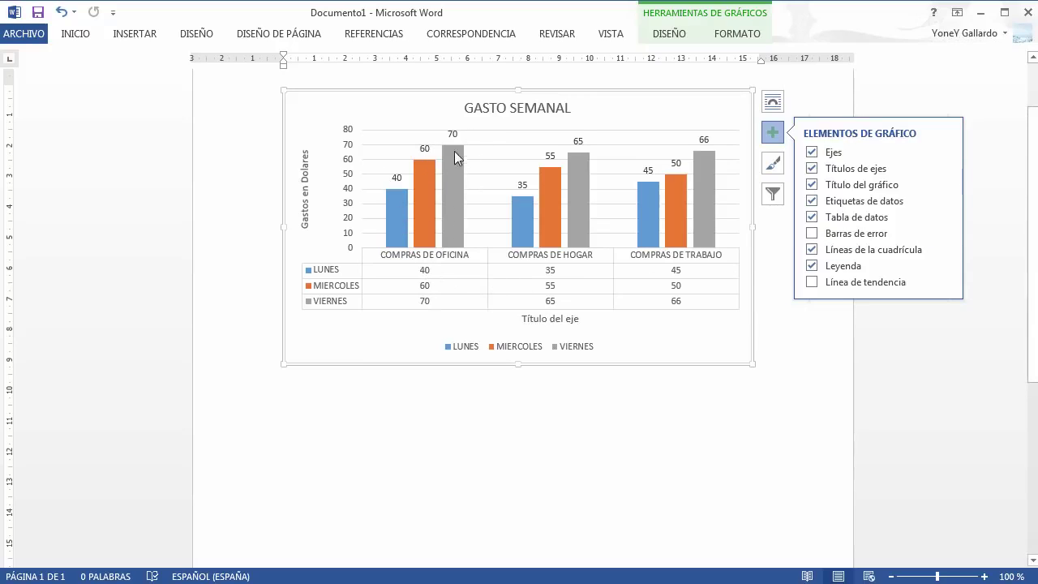
left_click(809, 202)
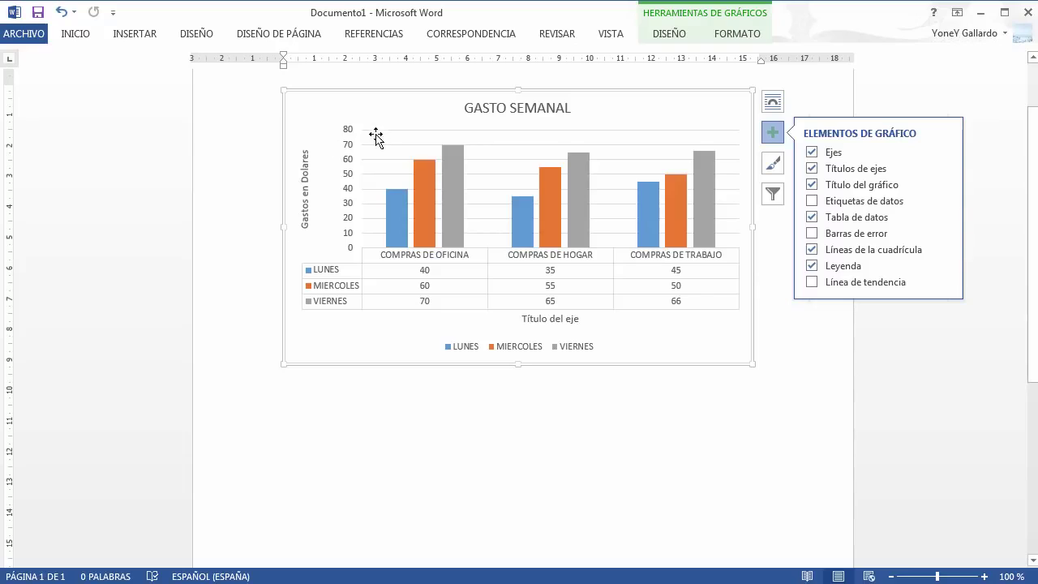
Hide and restore the chart's gridlines and its legend, trying the legend at the side of the chart
left_click(812, 249)
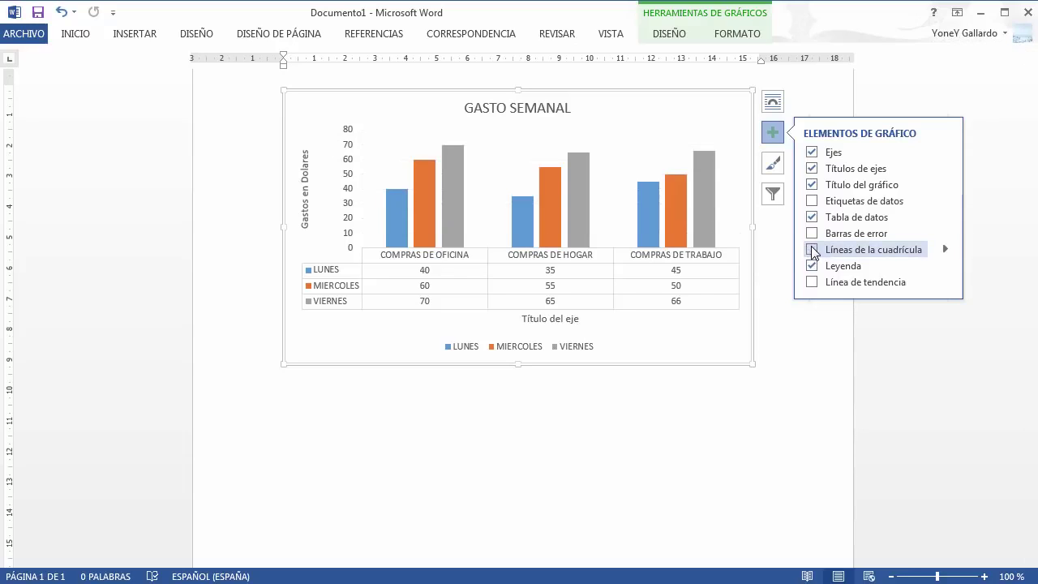
left_click(813, 249)
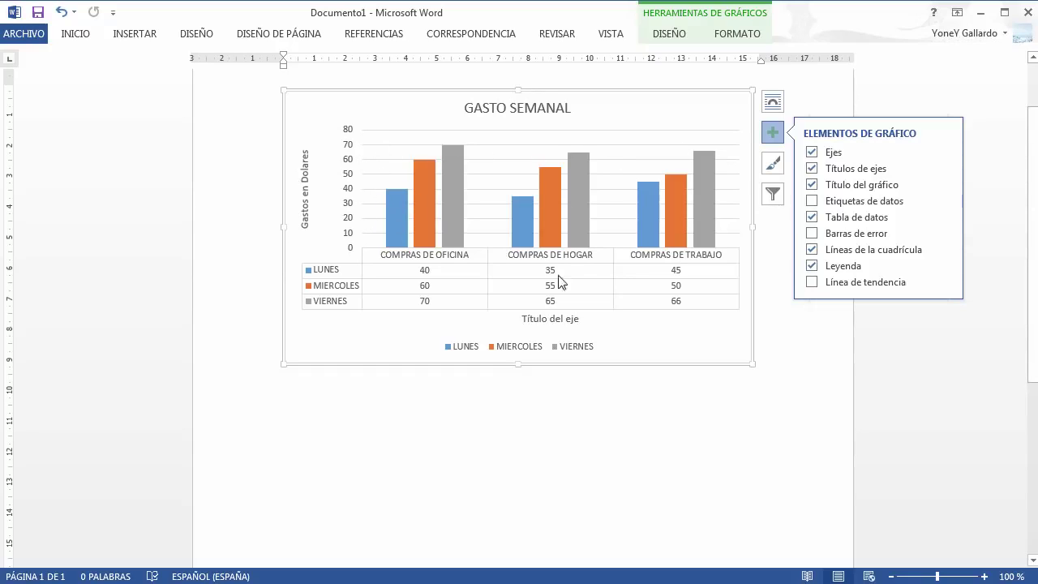
left_click(811, 265)
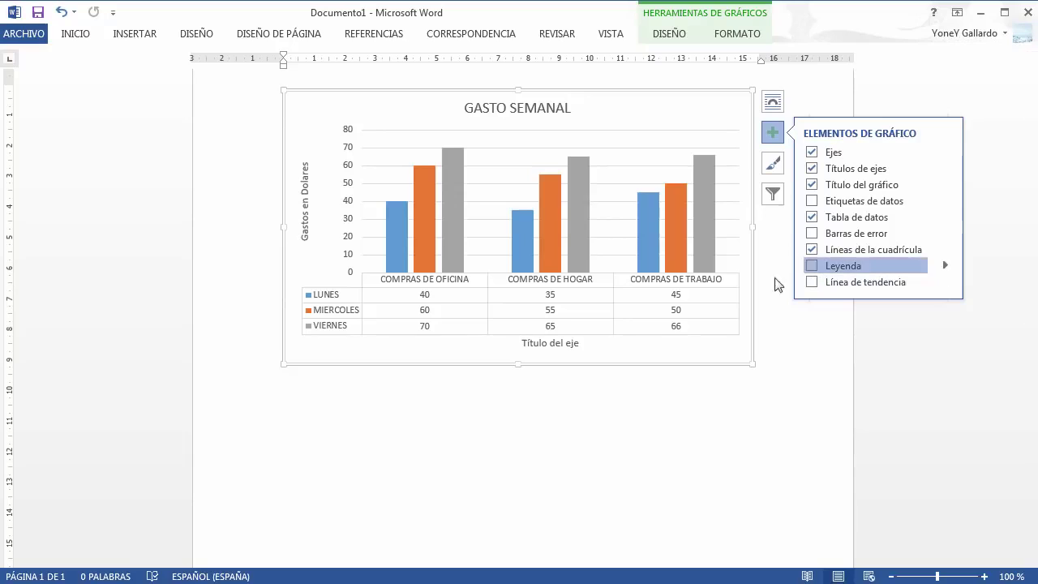
left_click(812, 265)
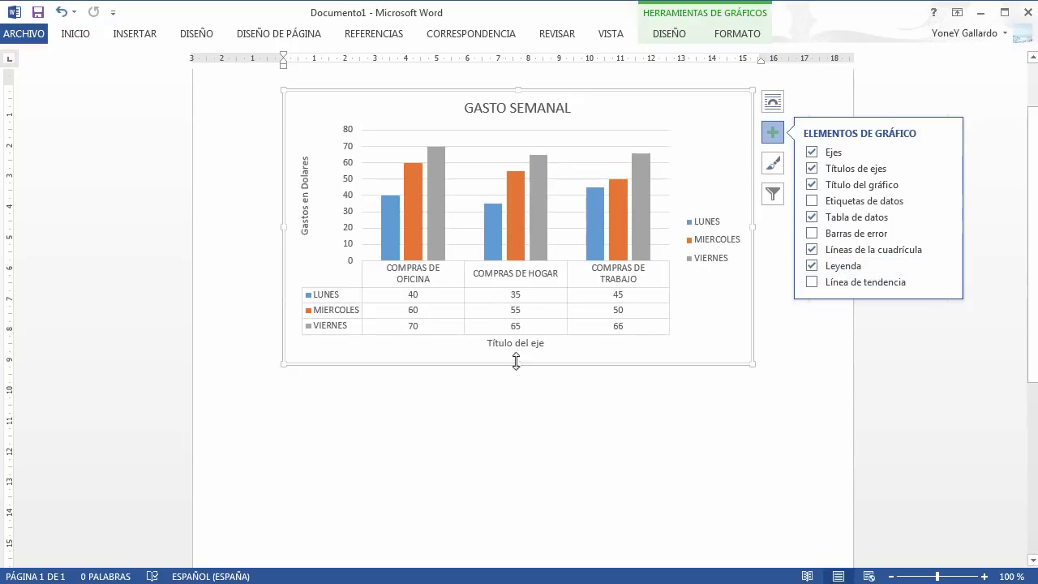
left_click(812, 265)
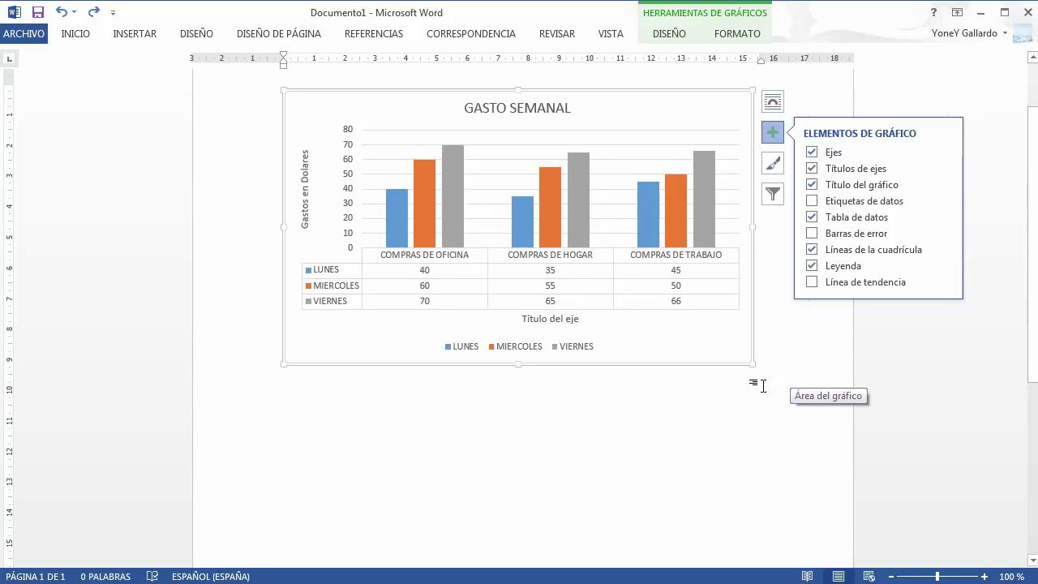
Change the horizontal axis title to "Días de compras"
left_click(570, 319)
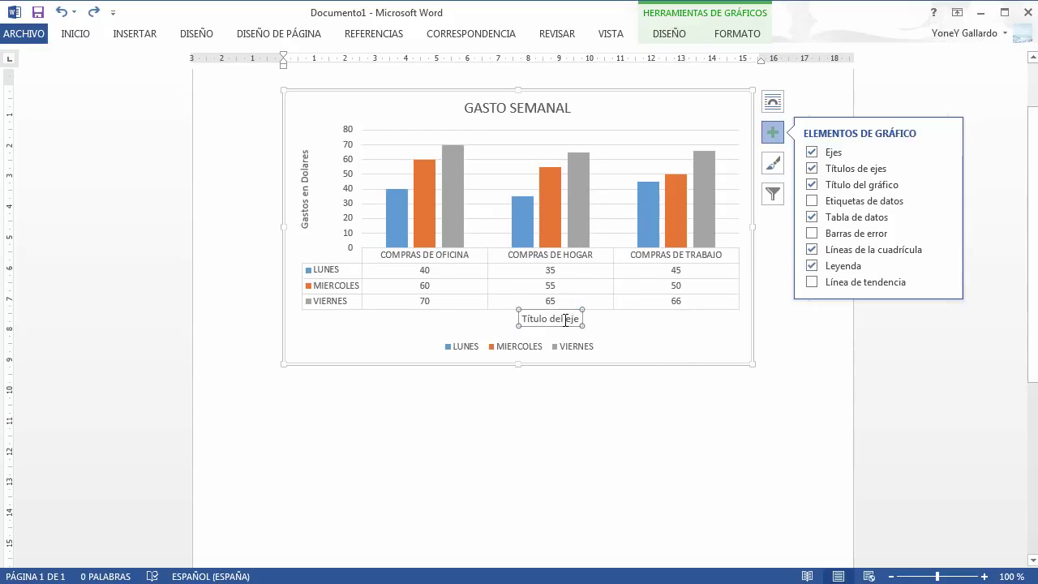
left_click(565, 318)
key("End")
key("shift+Home")
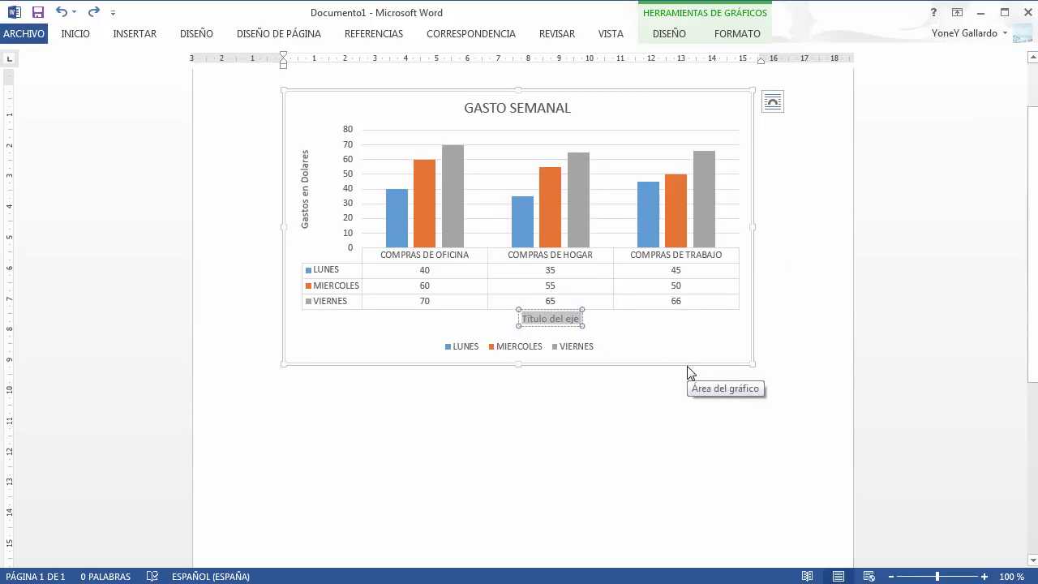
key("BackSpace")
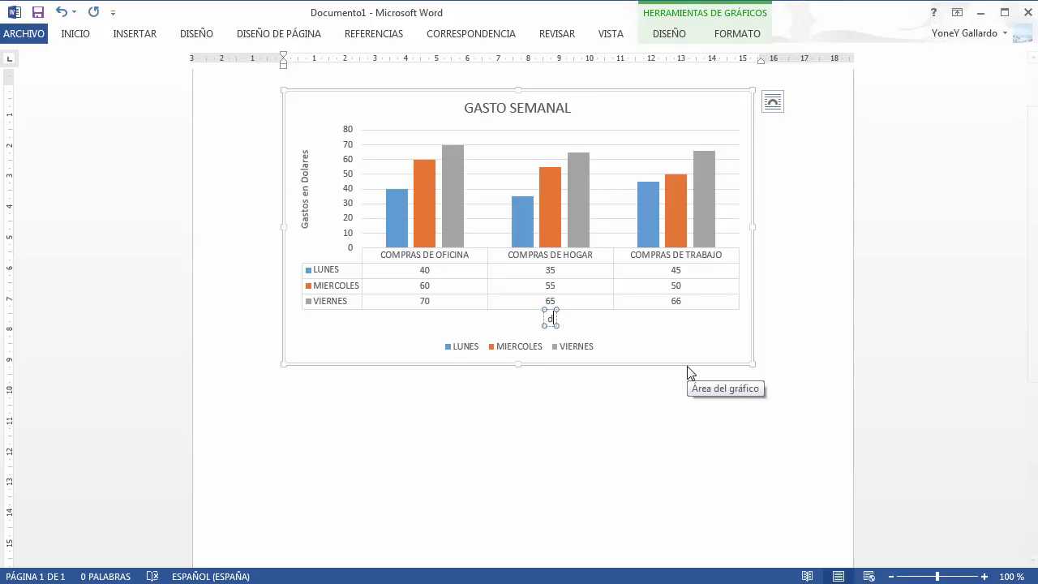
type("Días")
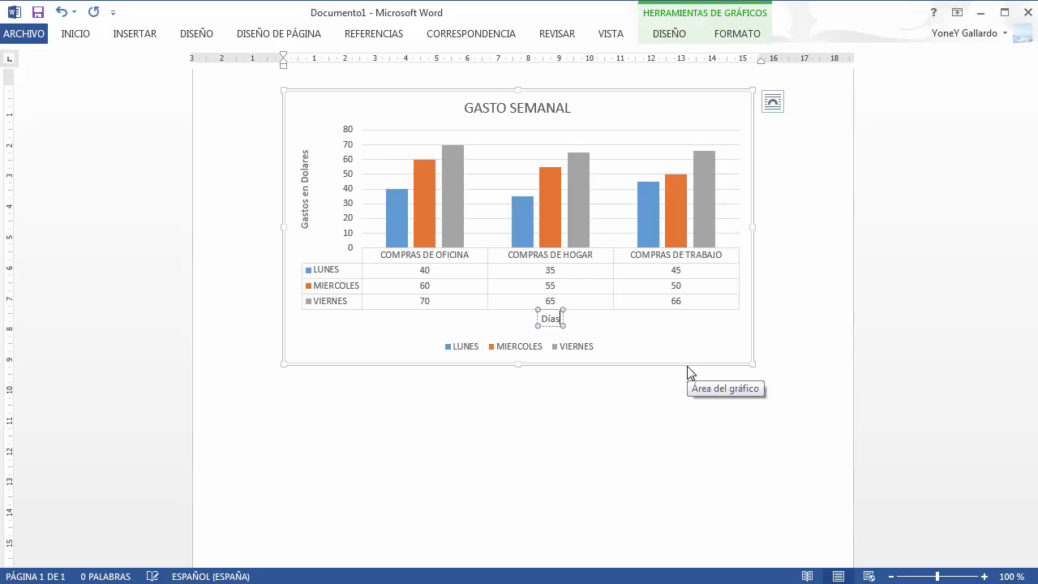
type(" de compras")
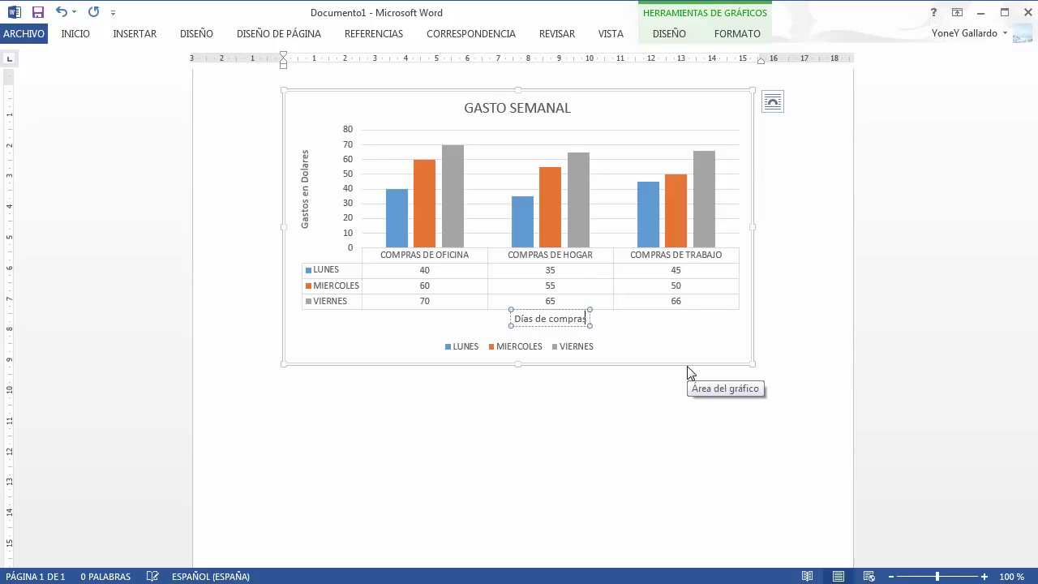
left_click(679, 89)
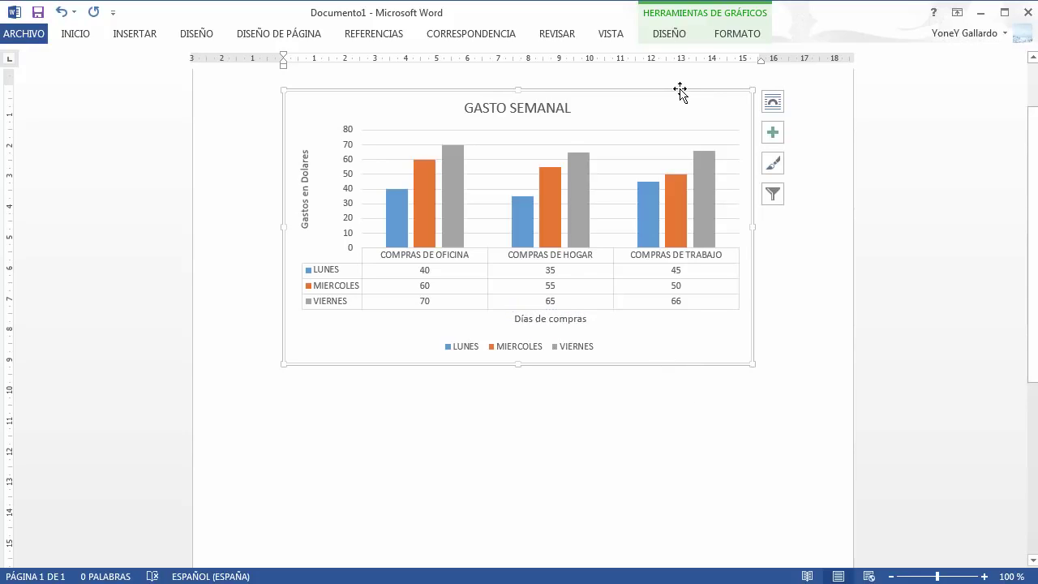
left_click(772, 134)
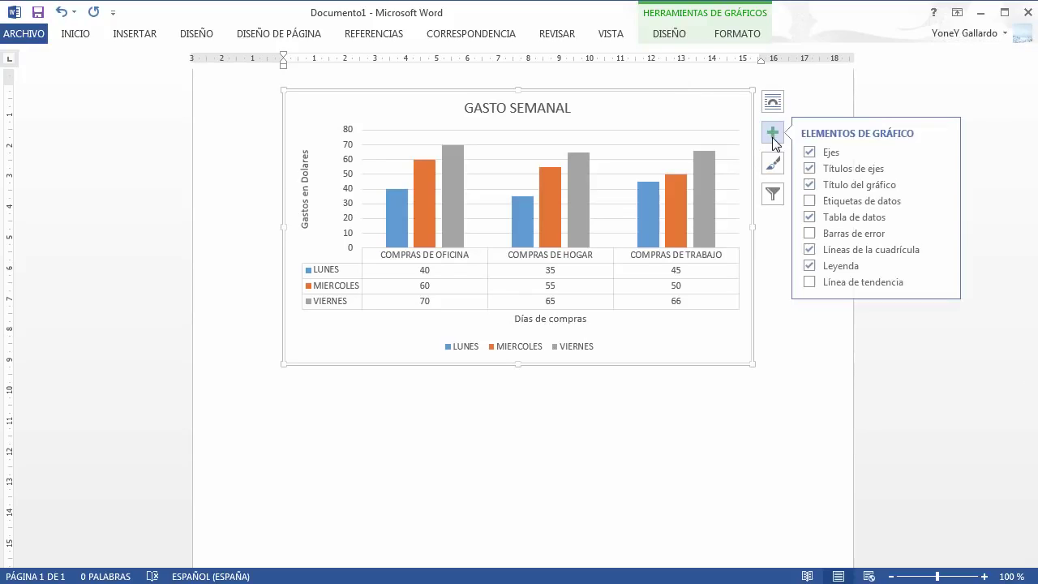
left_click(812, 282)
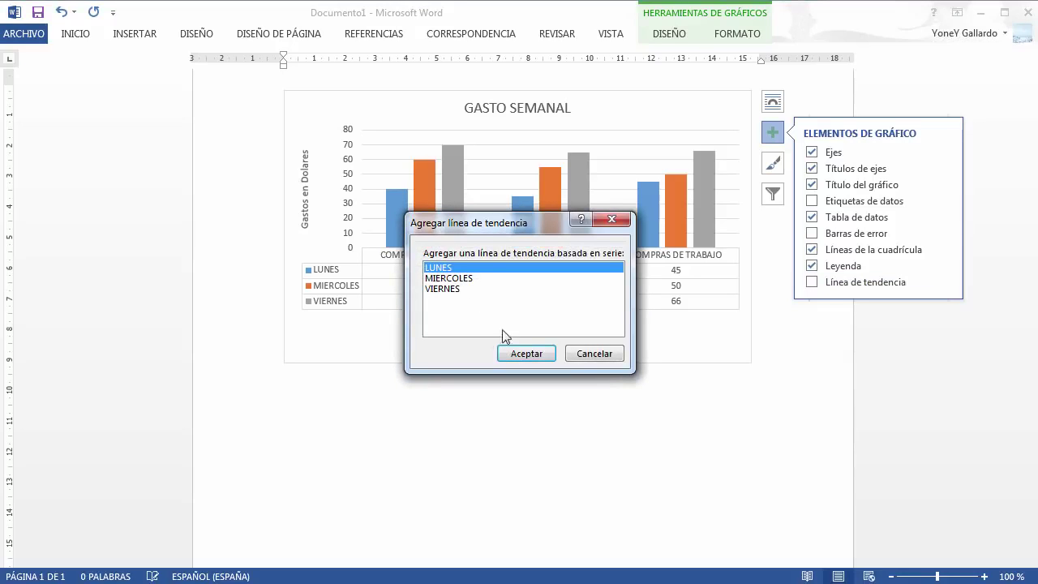
left_click(587, 355)
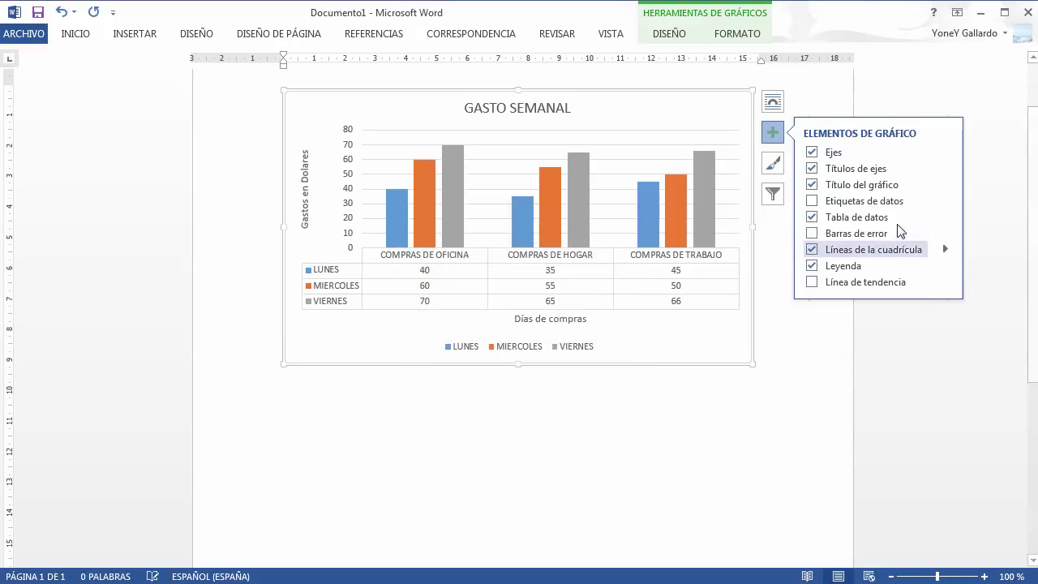
Apply the chart style Estilo 4 to the chart
left_click(774, 167)
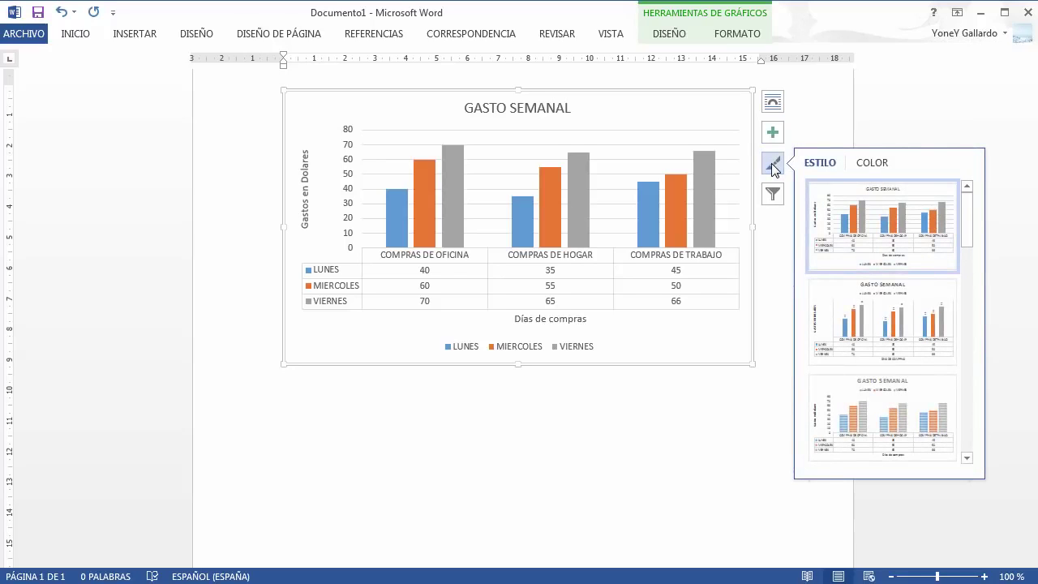
left_click_drag(967, 210, 968, 250)
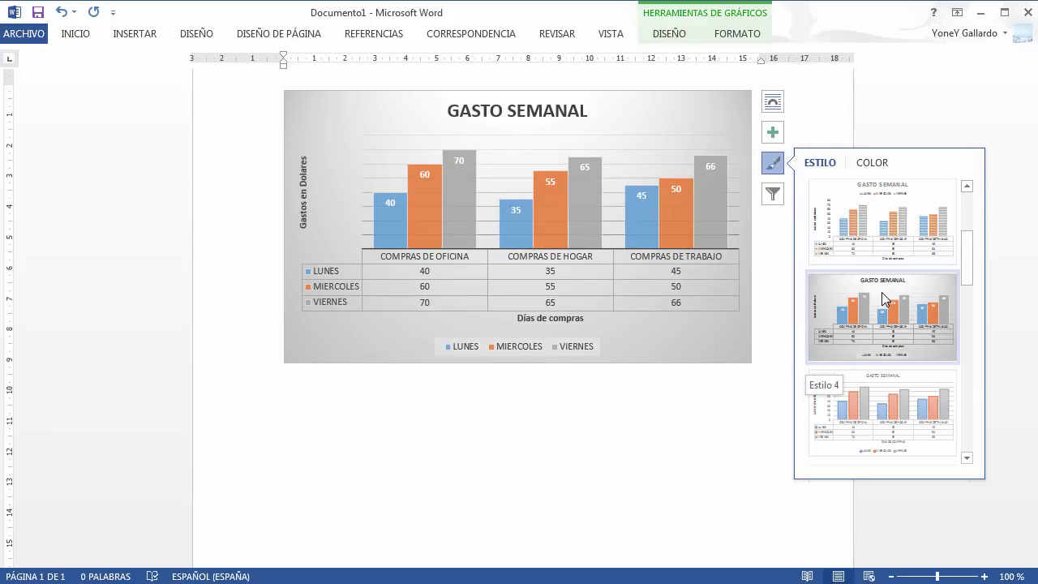
left_click(884, 298)
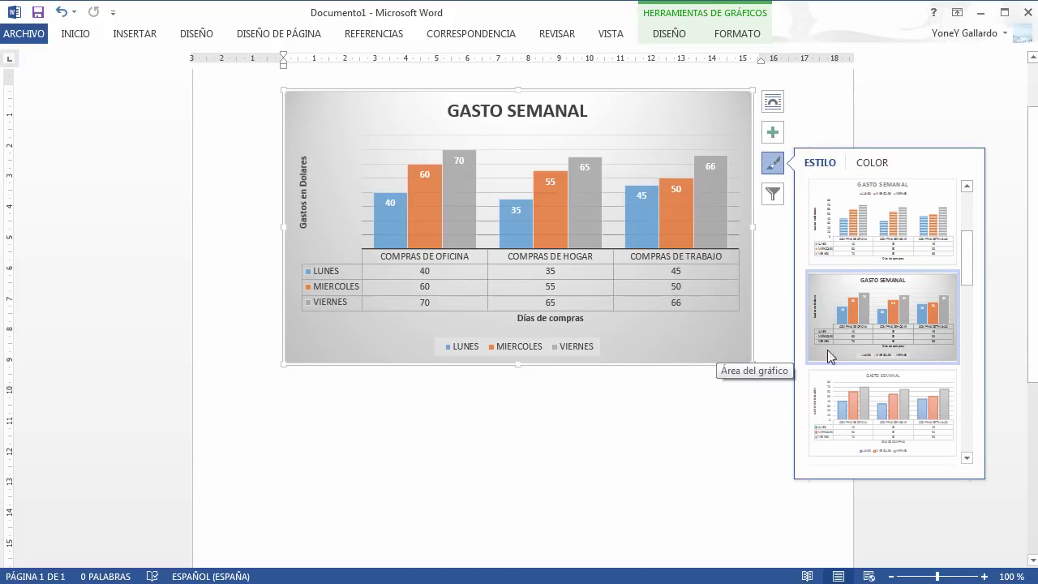
Look through the chart colour palettes and apply the chart style with the dark grey gradient background
left_click(880, 163)
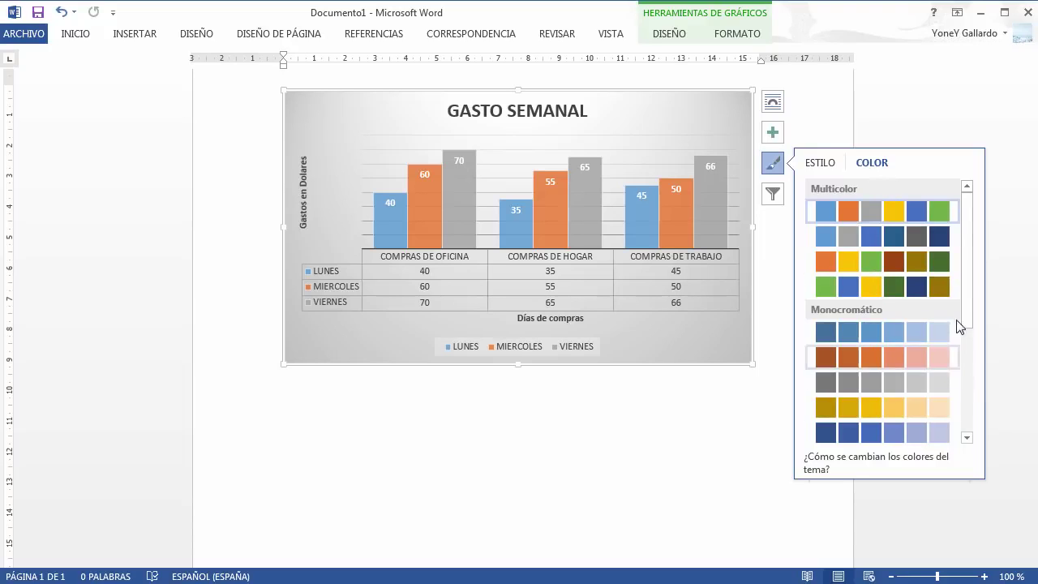
left_click_drag(966, 295, 966, 431)
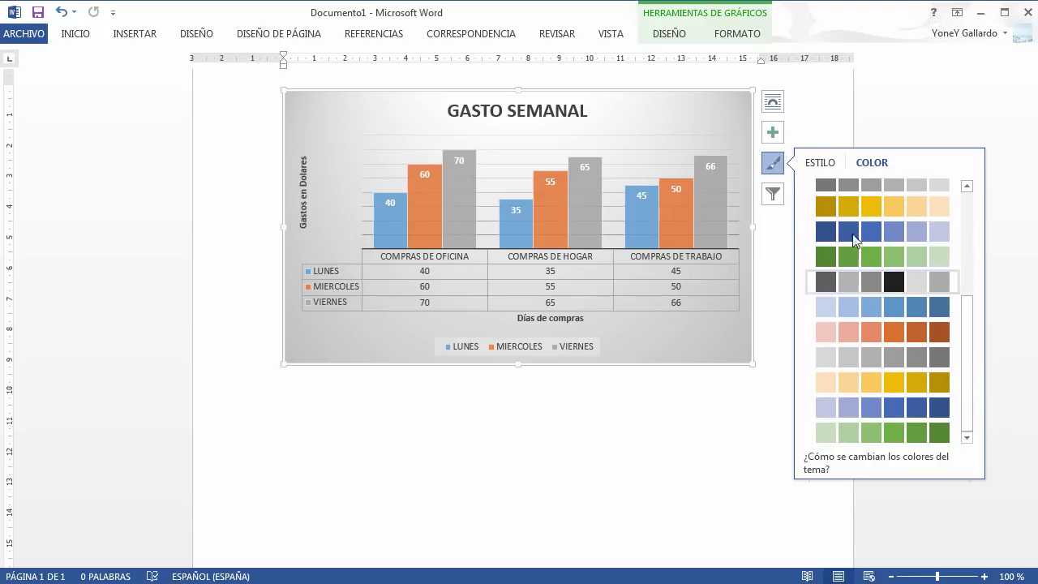
left_click(820, 165)
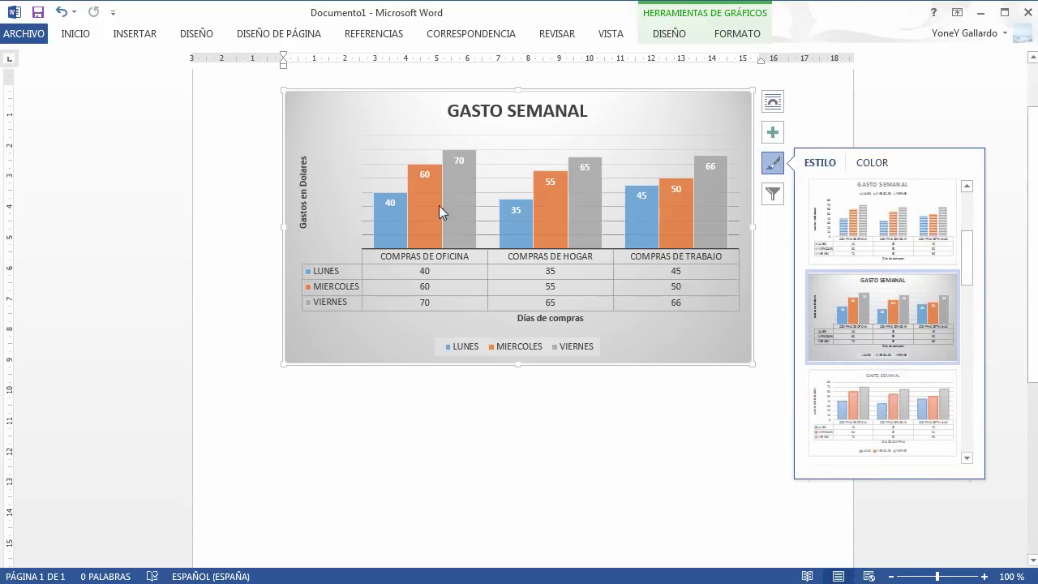
left_click_drag(965, 283, 962, 446)
left_click(906, 343)
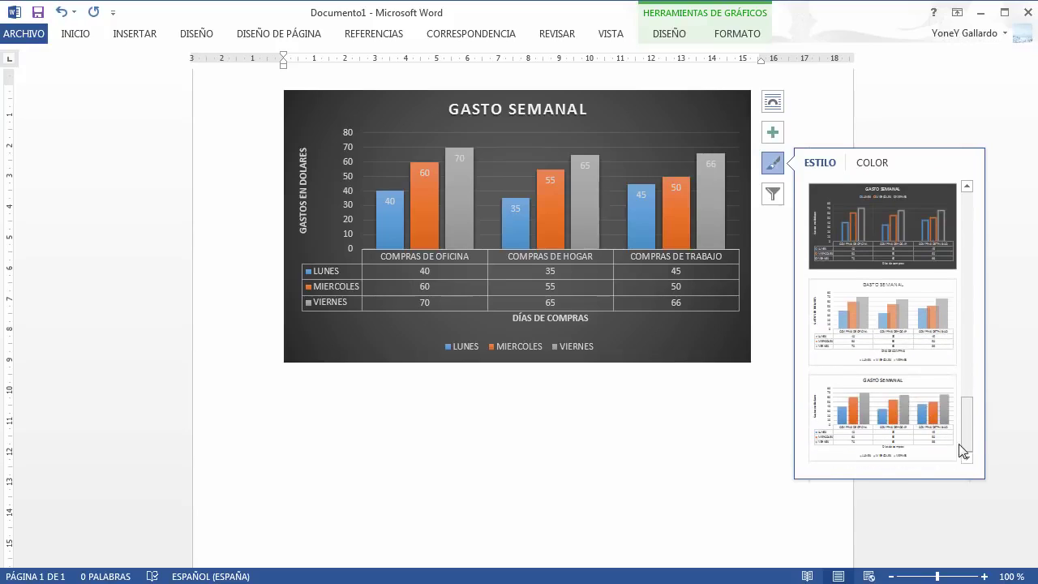
Switch rows and columns in the chart's data source so the purchase types are the series and the days are the categories
left_click(774, 196)
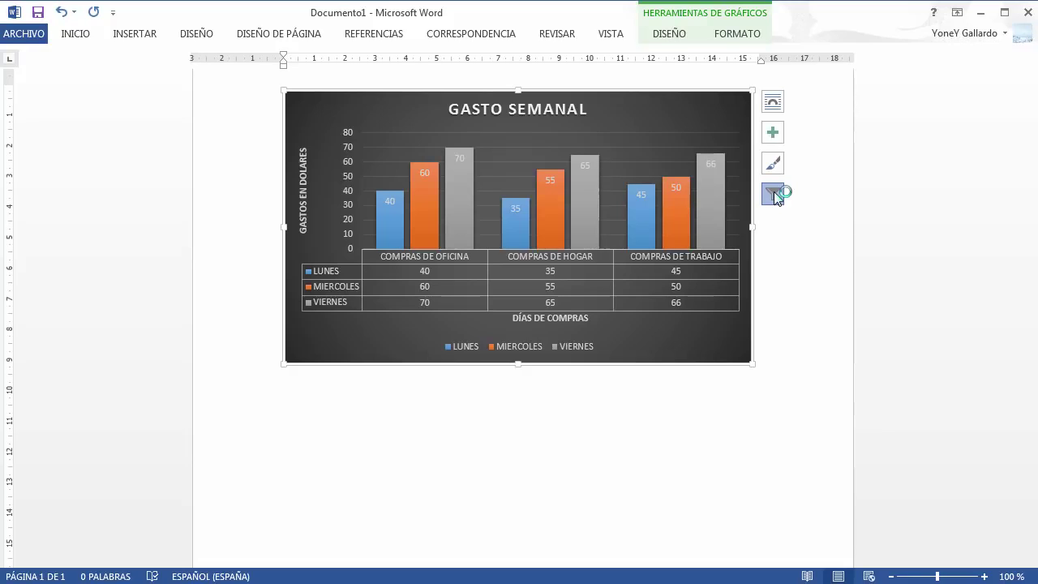
left_click(774, 196)
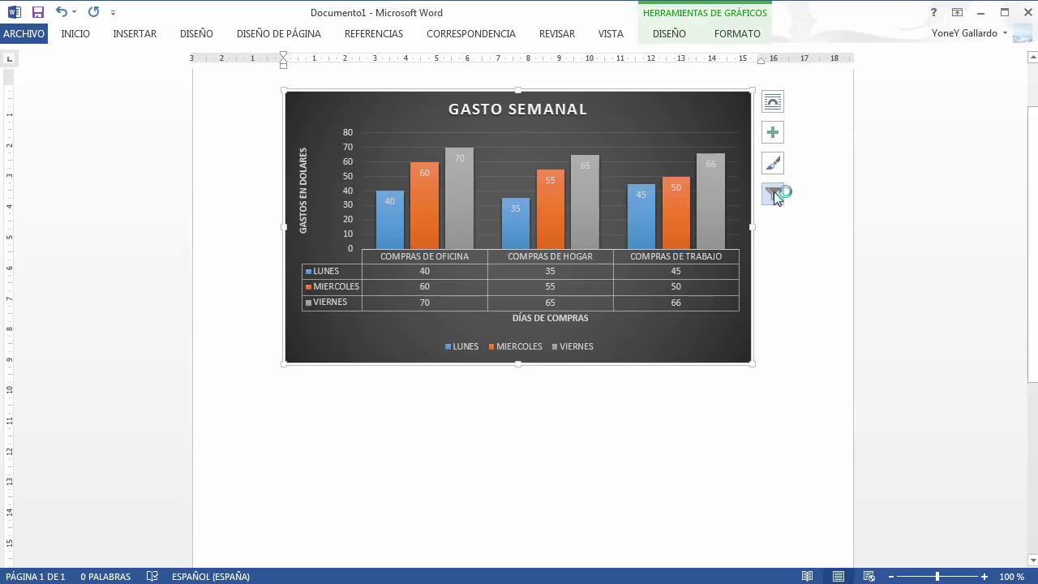
left_click(774, 197)
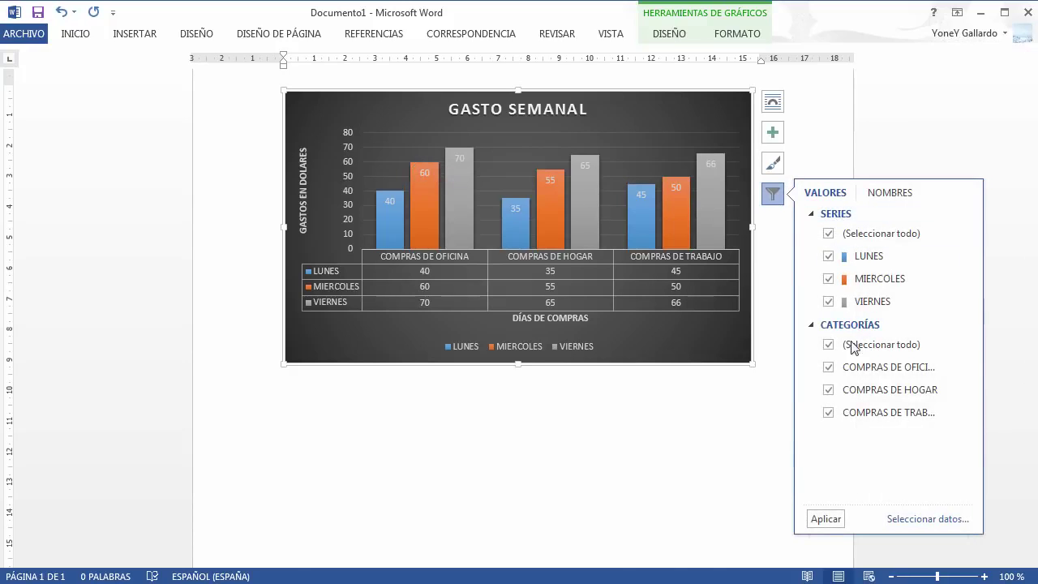
left_click(828, 256)
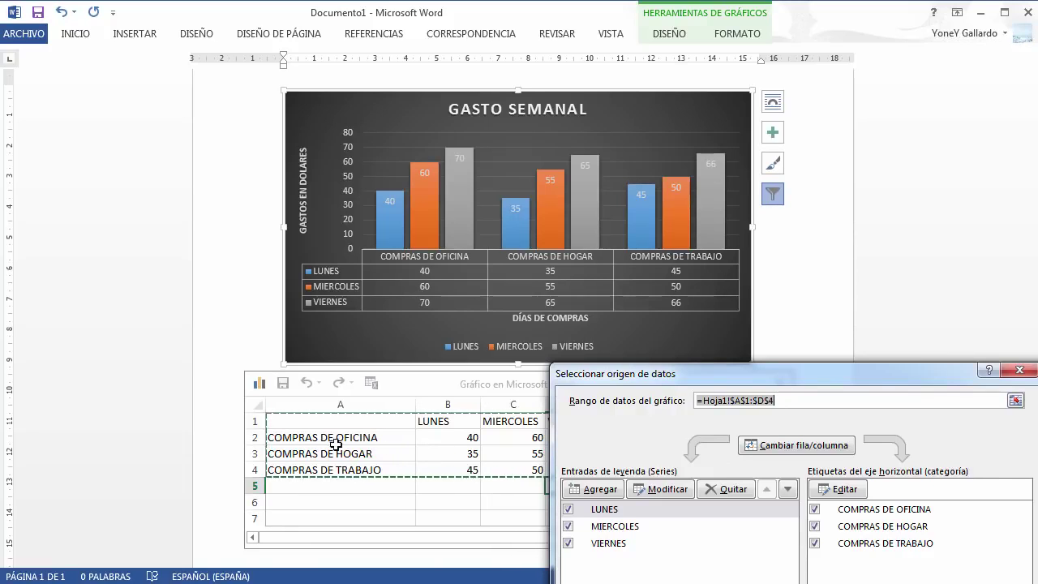
left_click_drag(865, 373, 684, 362)
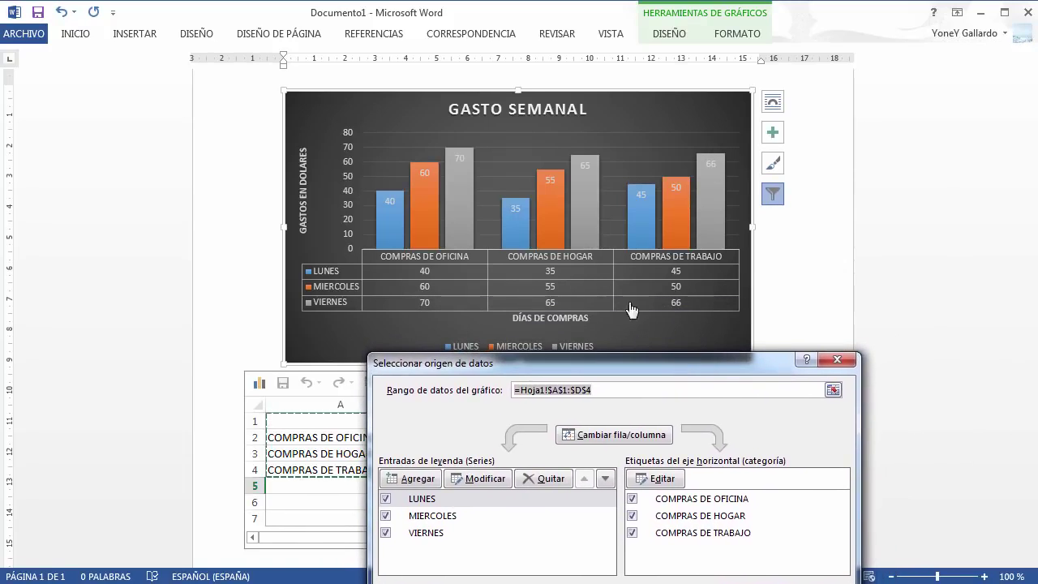
left_click(602, 436)
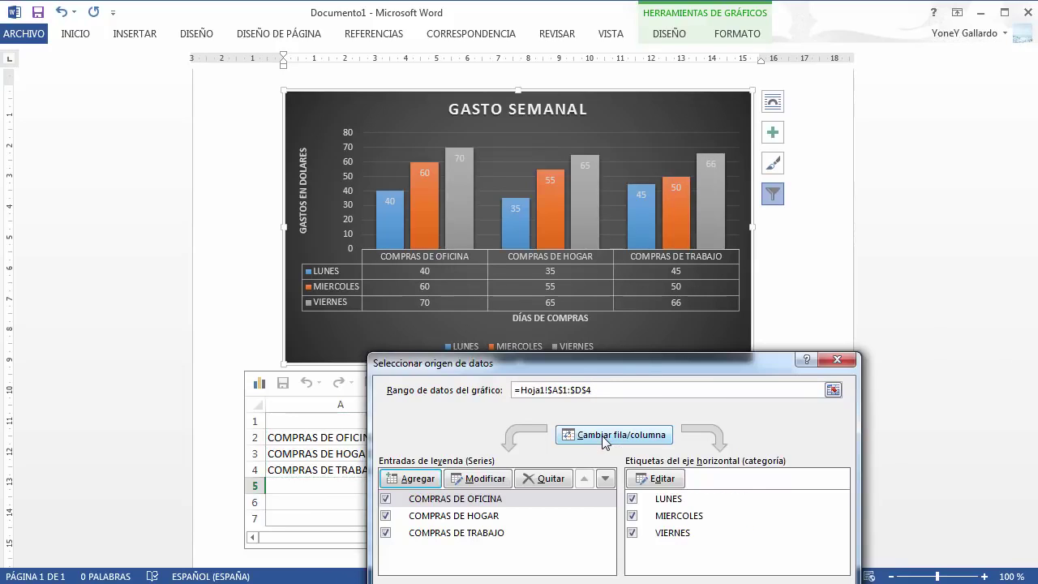
left_click_drag(648, 371, 625, 324)
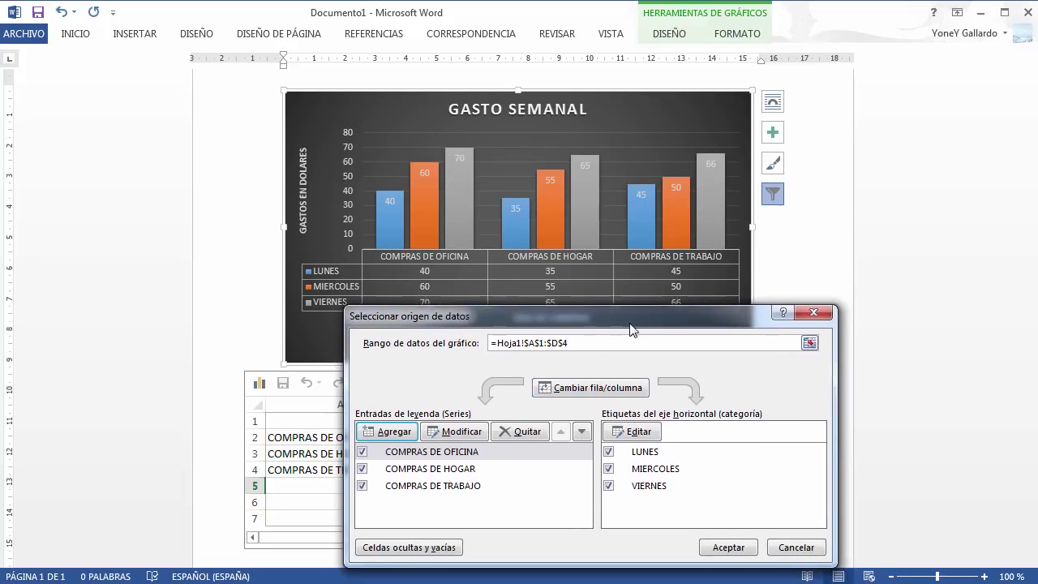
left_click(728, 547)
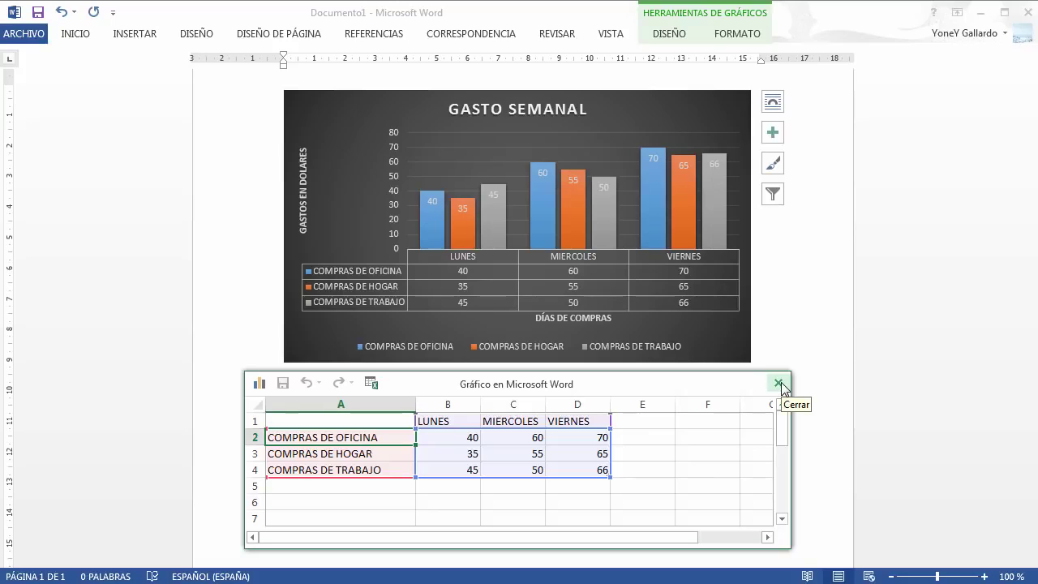
Undo the row and column switch in the column chart and close its data sheet
left_click(795, 311)
left_click(608, 327)
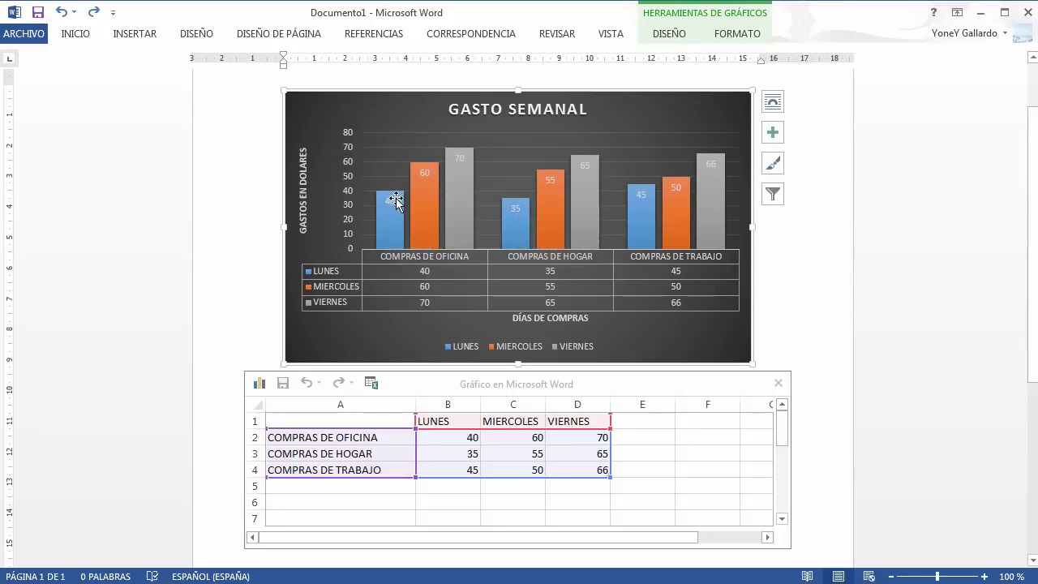
mouse_move(392, 223)
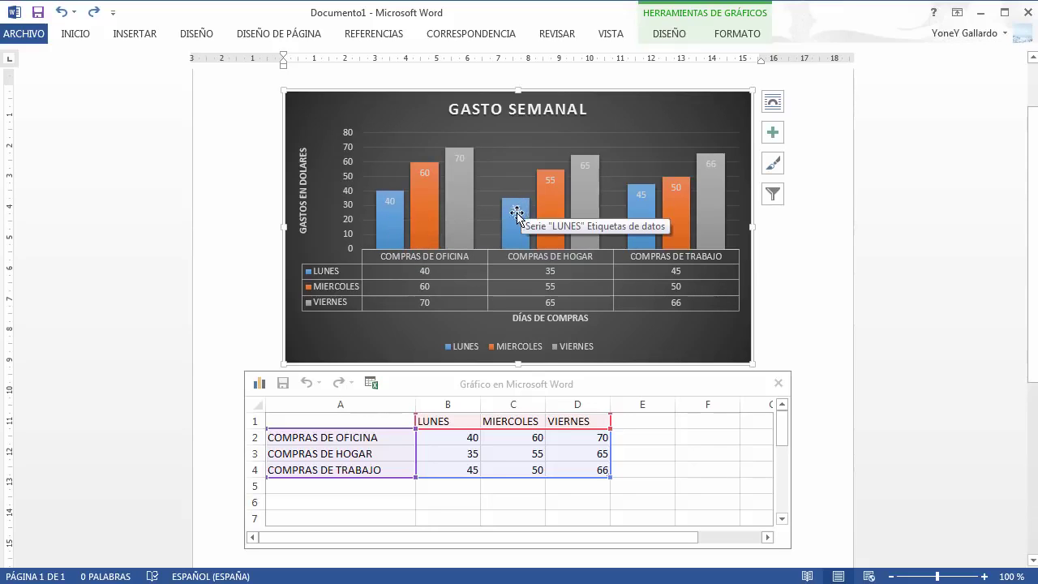
mouse_move(570, 232)
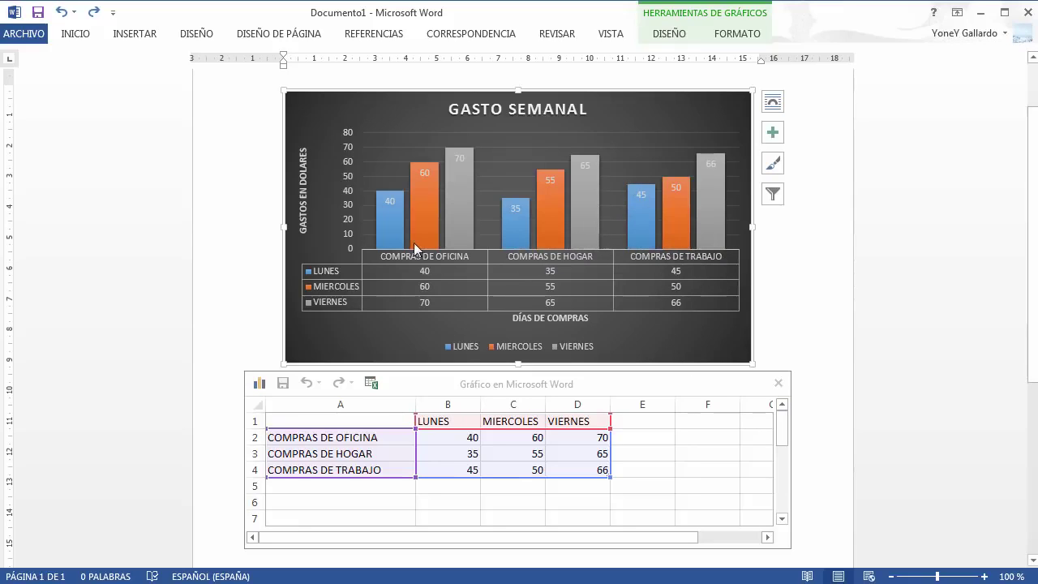
left_click(778, 383)
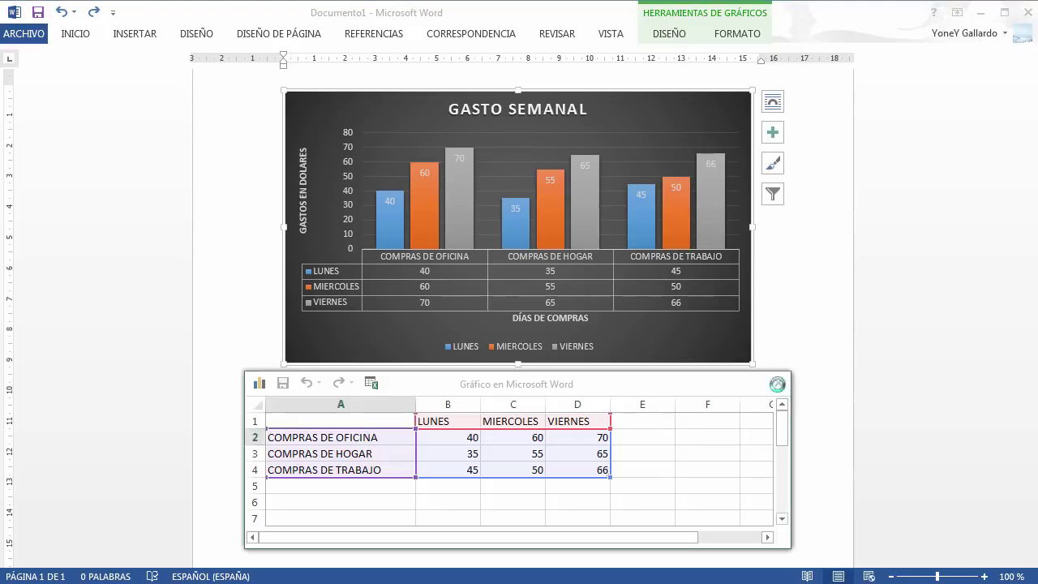
Add an empty paragraph below the column chart for another chart
scroll(648, 433, "up", 2)
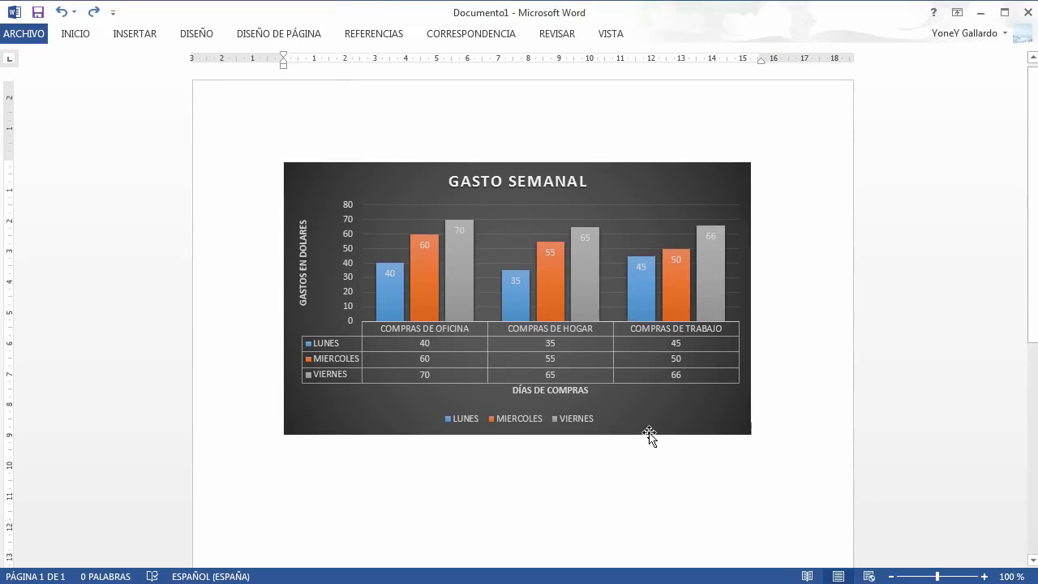
scroll(649, 433, "down", 1)
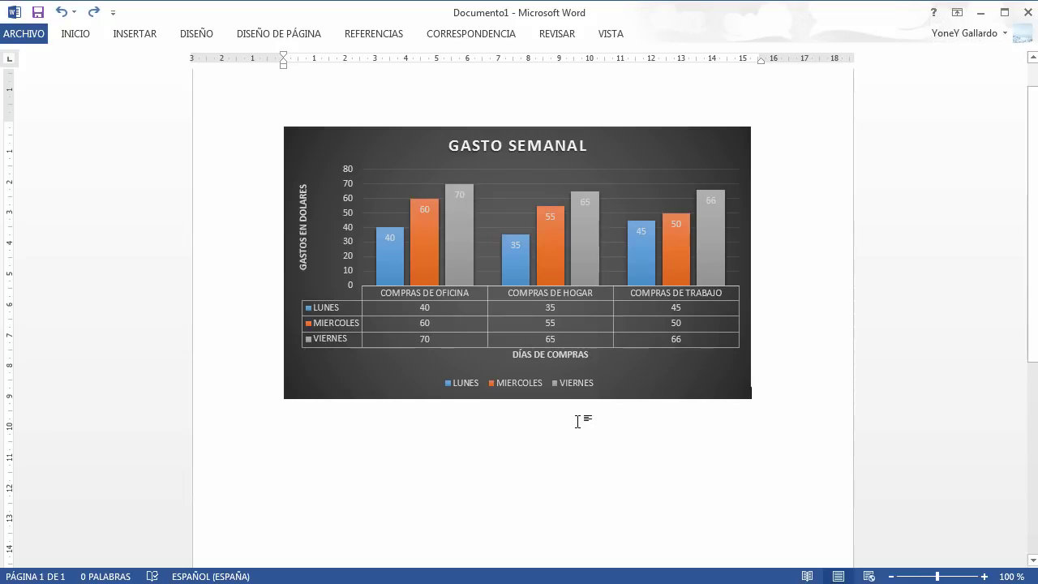
scroll(539, 436, "up", 1)
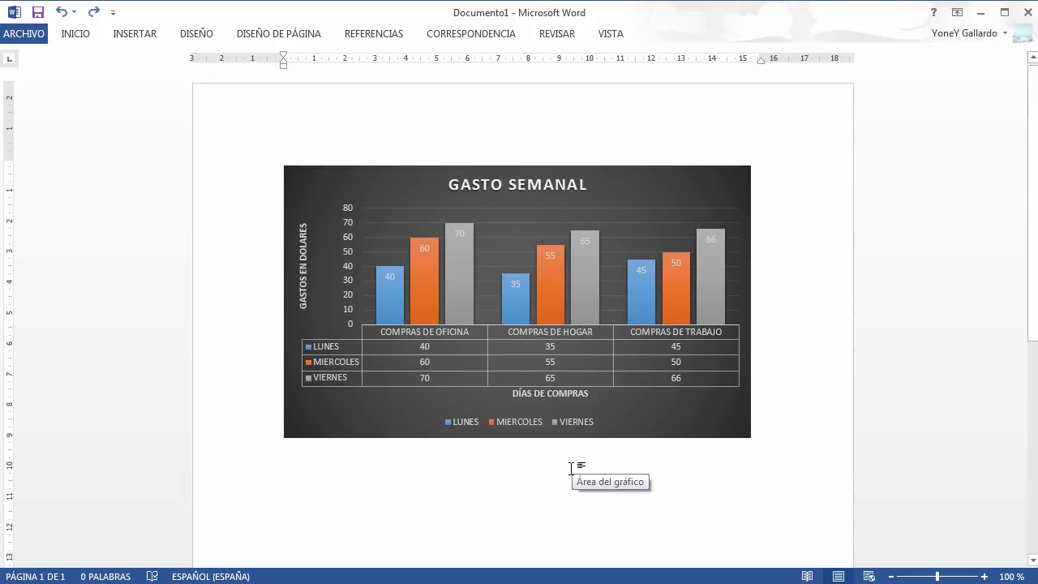
left_click(571, 468)
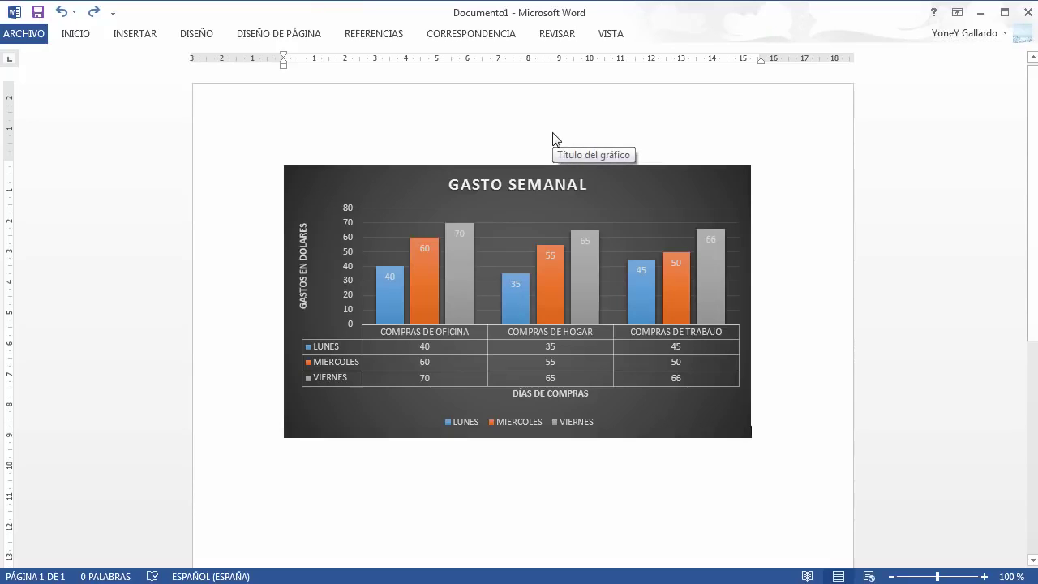
key("Return")
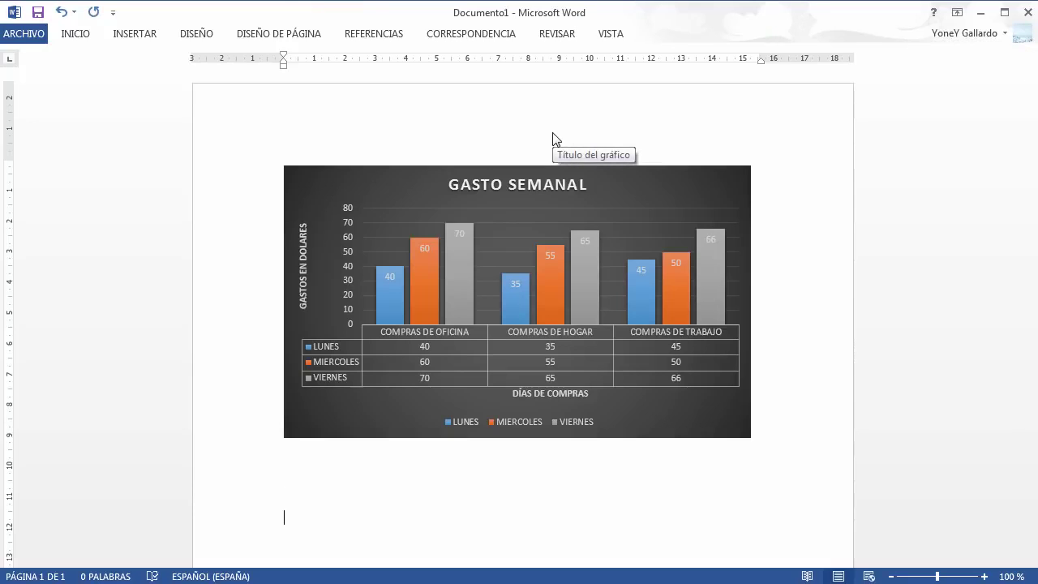
Insert a 3D pie chart (Circular 3D) below the column chart
left_click(134, 37)
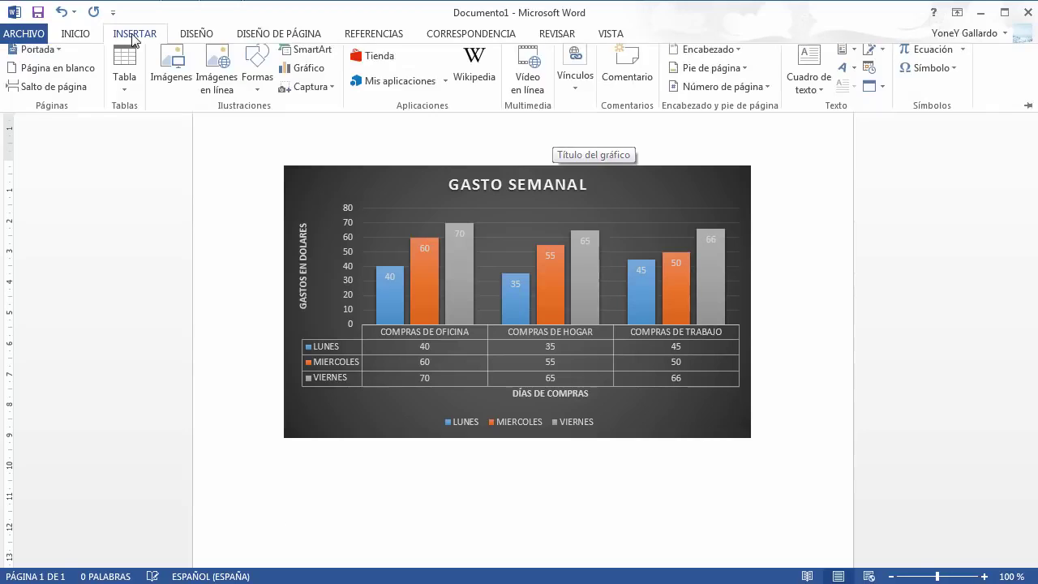
left_click(291, 74)
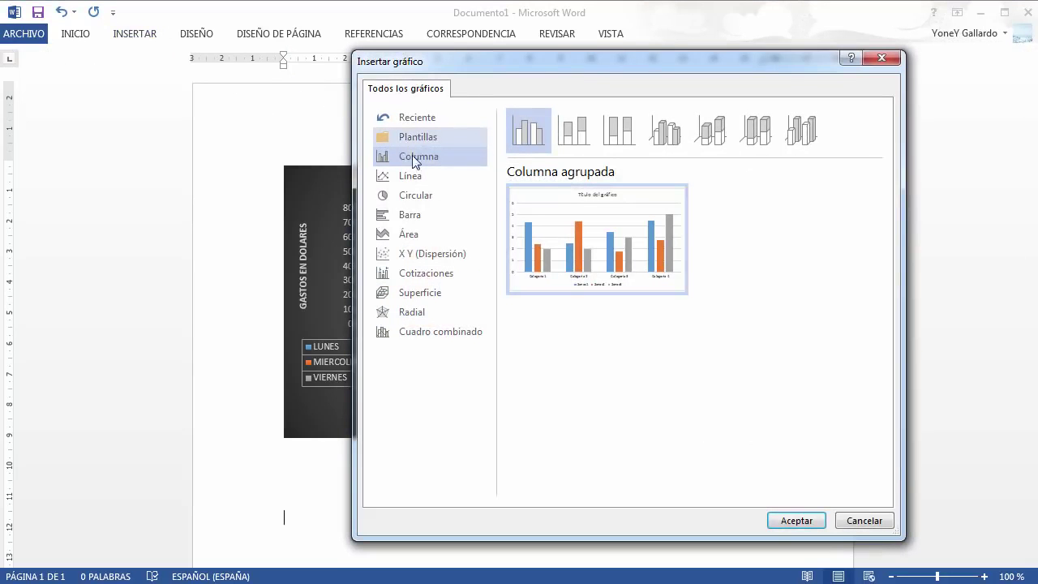
left_click(417, 196)
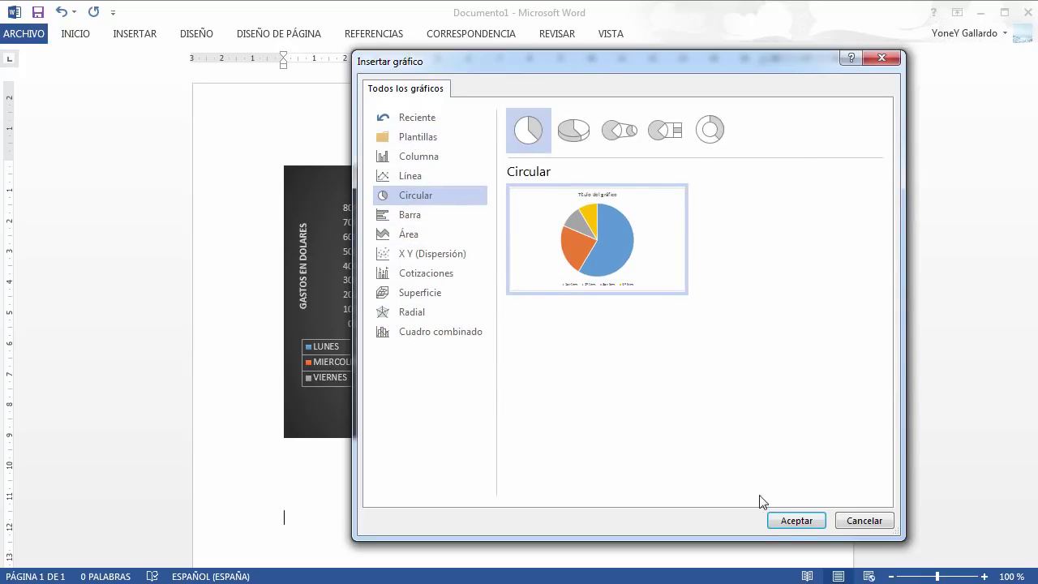
left_click(557, 133)
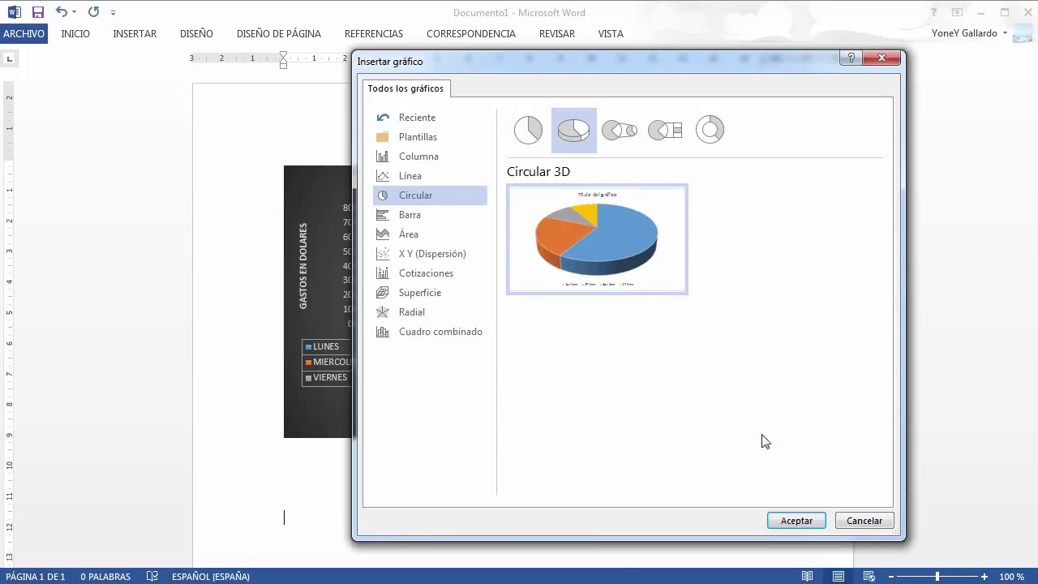
left_click(782, 520)
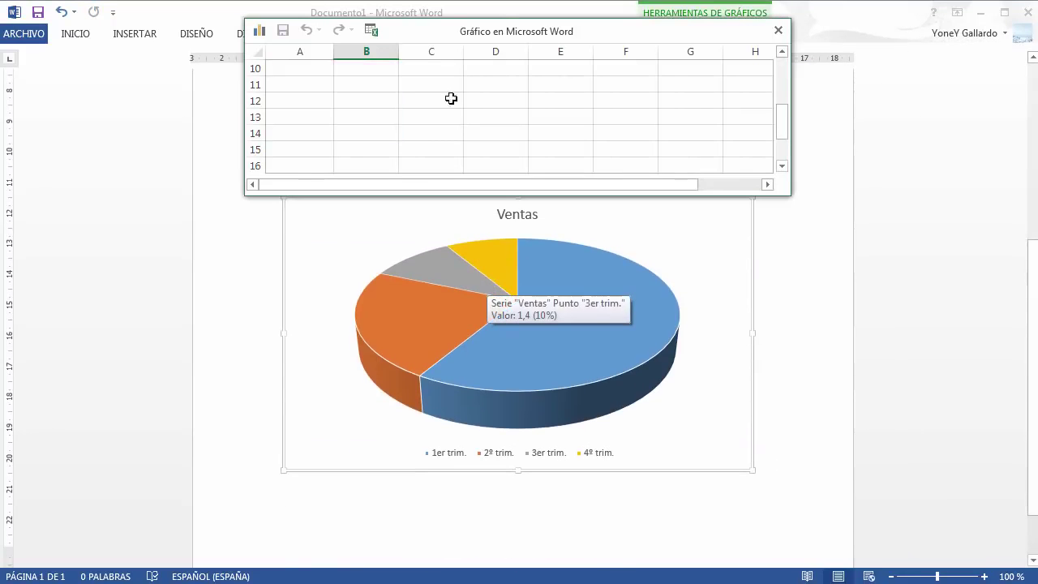
Move the data sheet below the pie chart and bring its first rows into view
left_click_drag(505, 30, 510, 424)
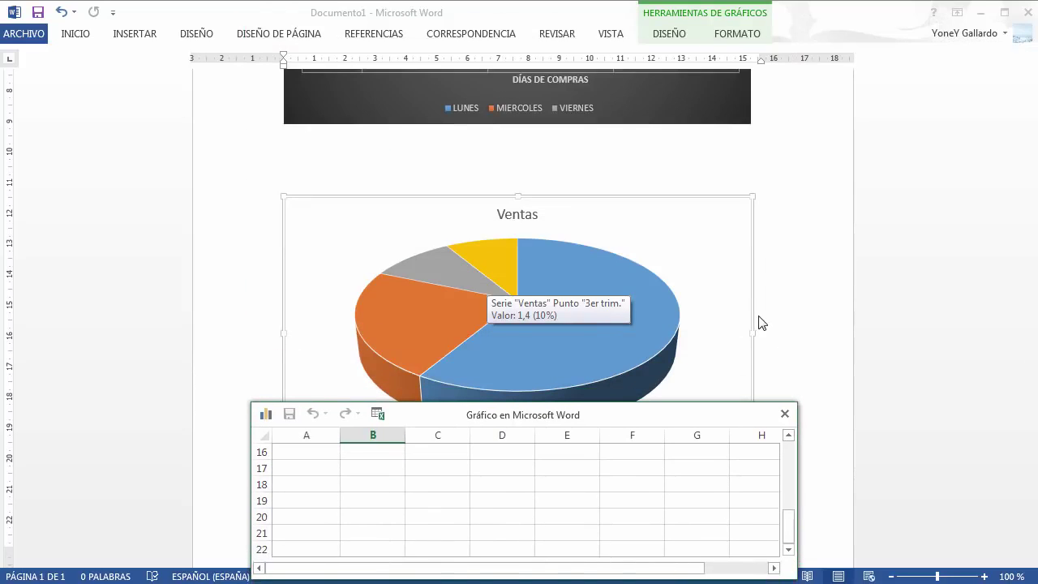
left_click(809, 362)
scroll(808, 354, "down", 2)
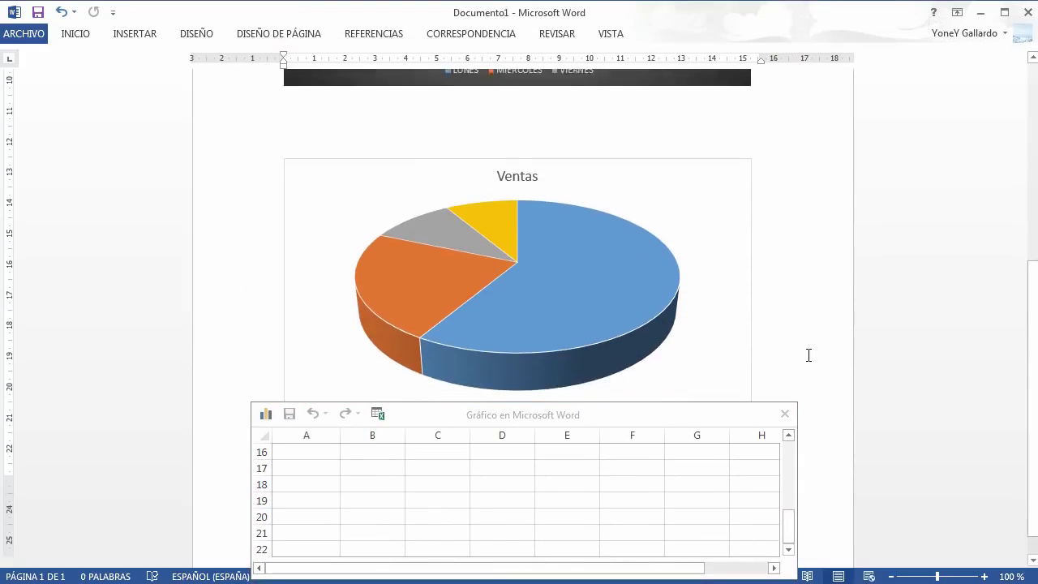
left_click(309, 470)
left_click_drag(788, 532, 783, 450)
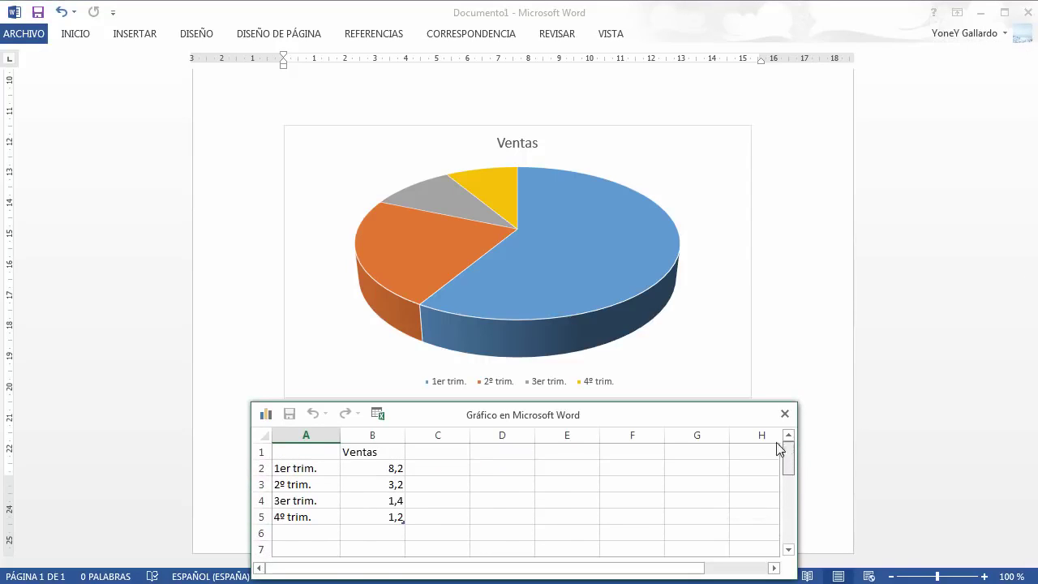
Name the pie chart's categories LUNES, MARTES, MIERCOLES, JUEVES and VIERNES in cells A2 to A6
left_click(367, 452)
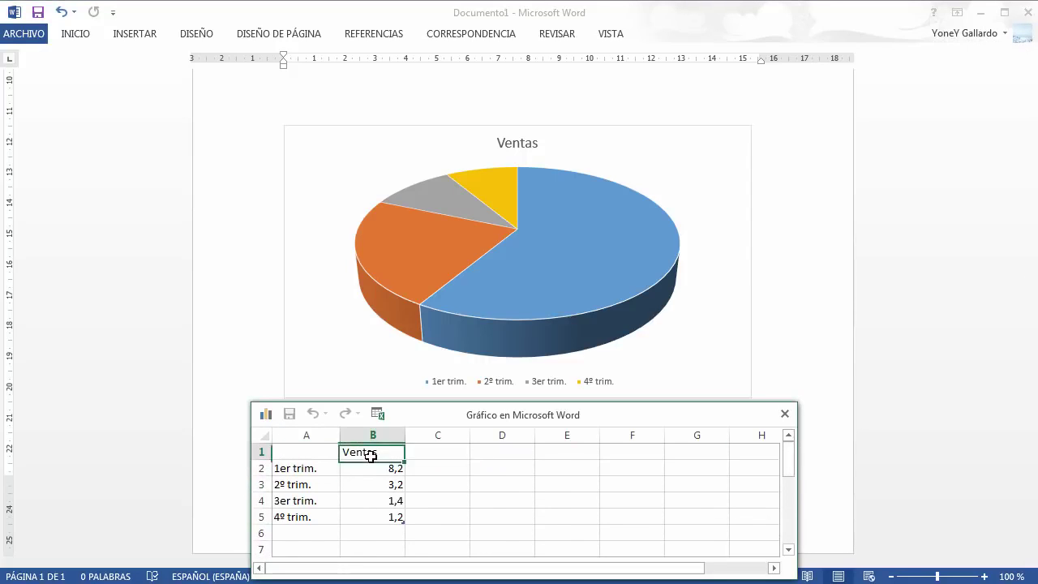
left_click(297, 471)
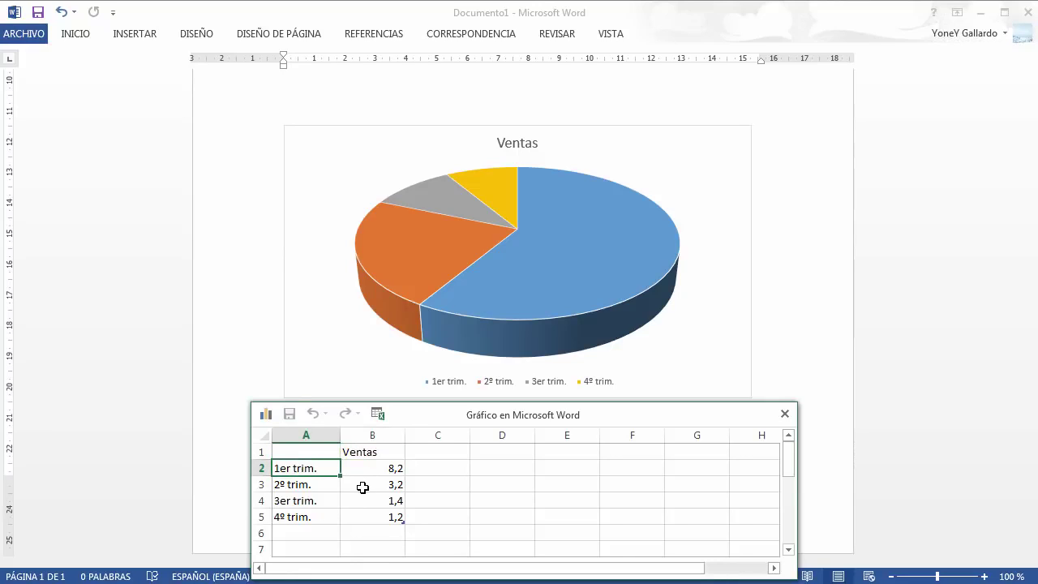
type("LUNES")
key("Return")
type("MARTES")
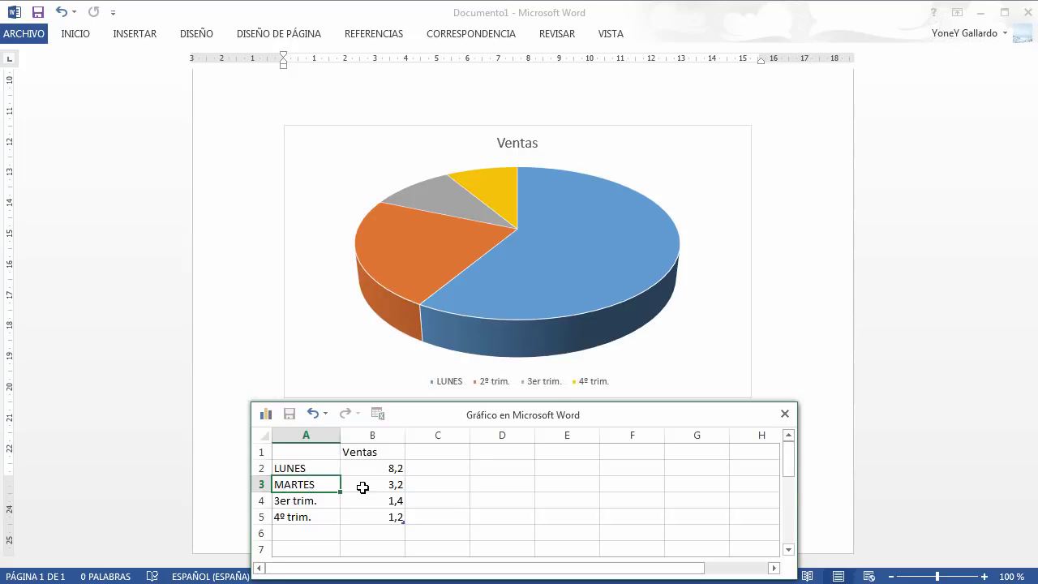
key("Return")
type("MIERCOLES")
key("Return")
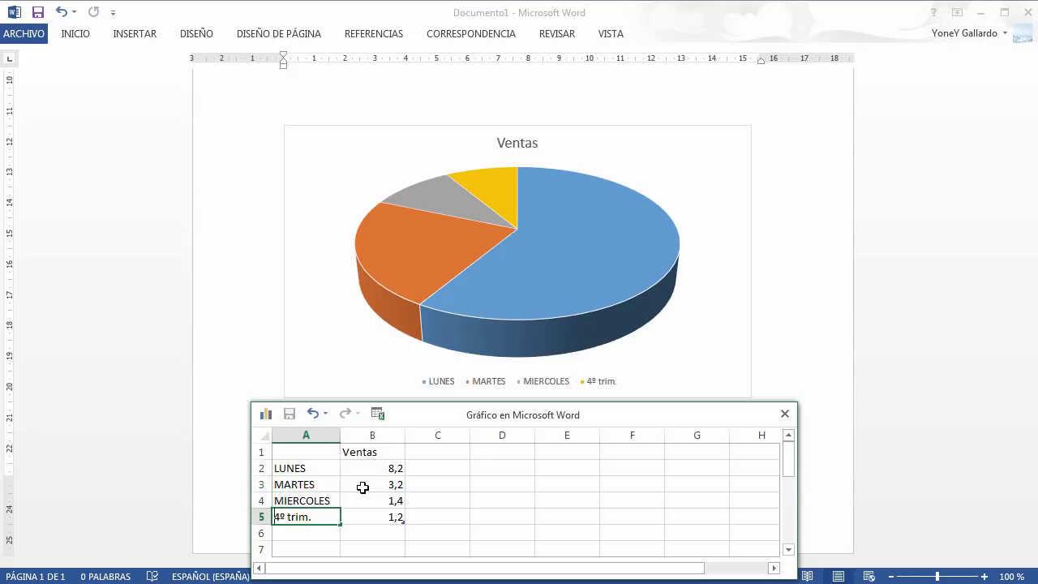
type("JUEVES")
key("Return")
type("VIERNES")
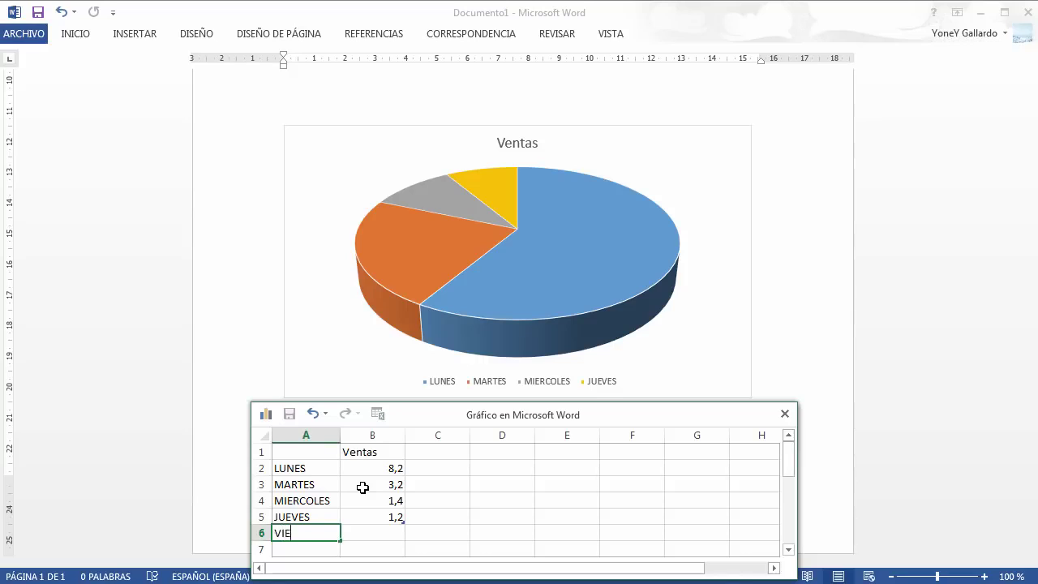
key("Return")
Set the Ventas value for LUNES to 80
left_click(394, 468)
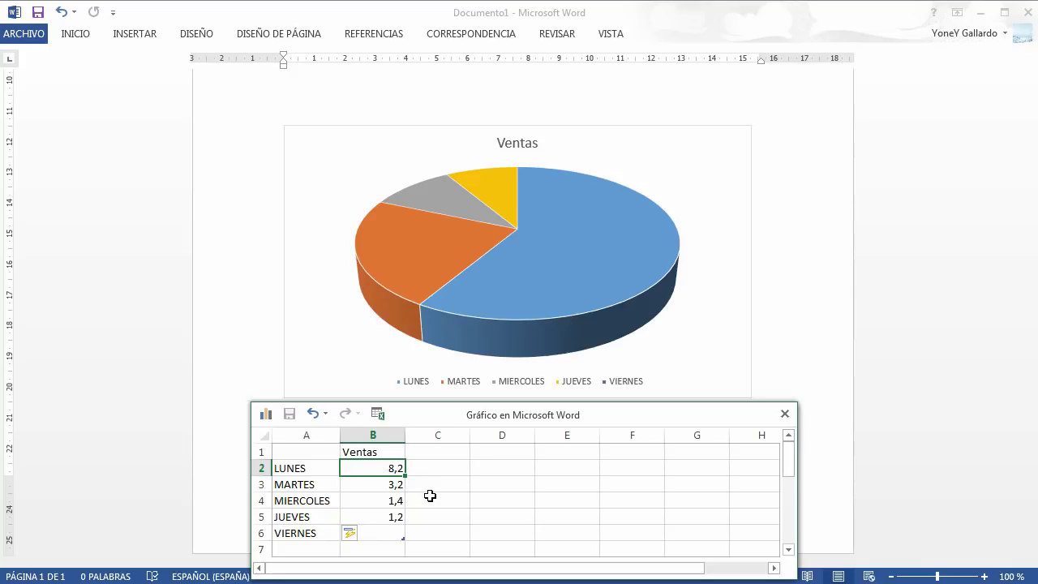
key("Down")
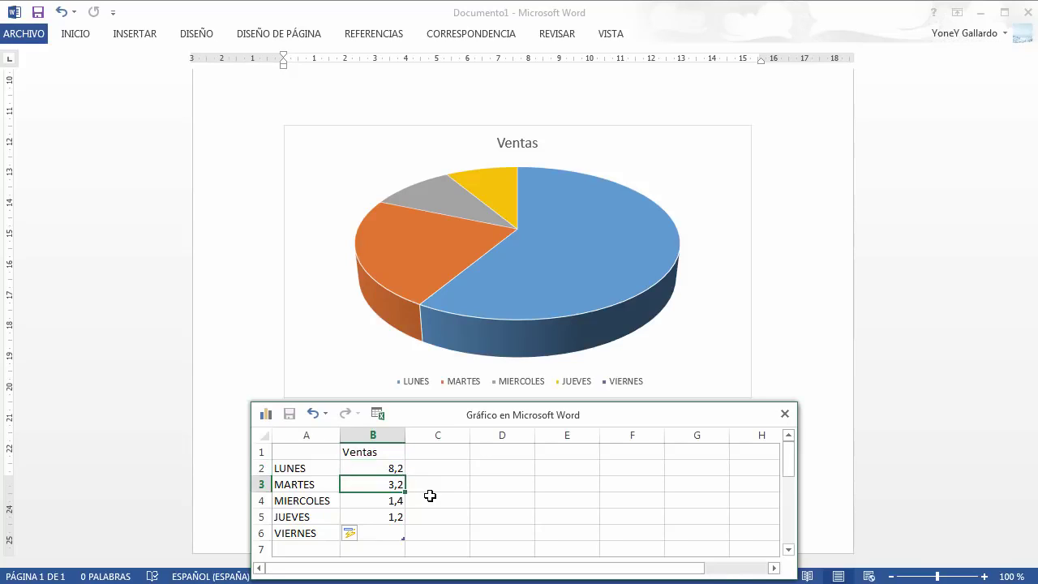
key("Up")
type("8")
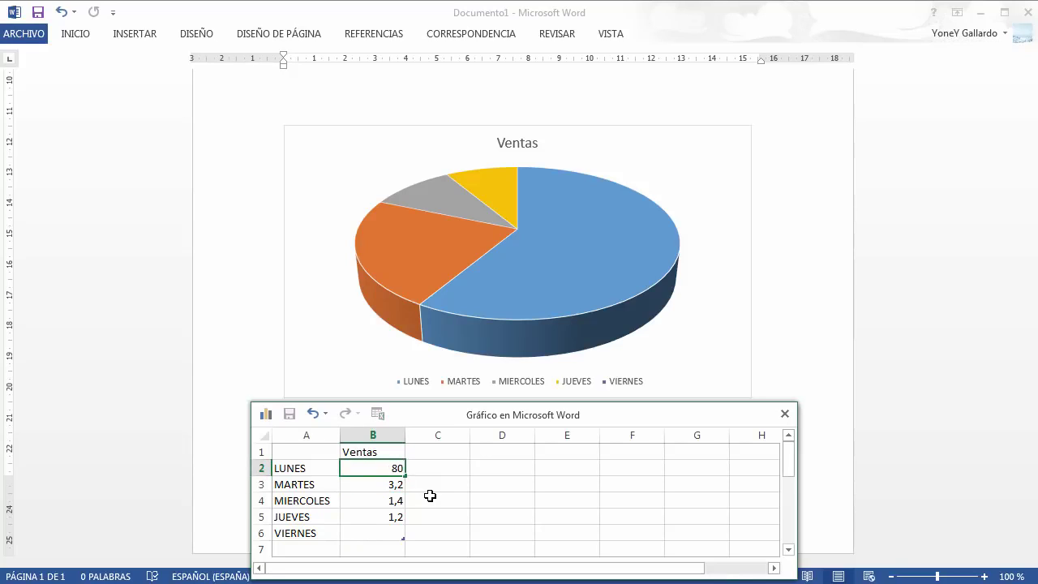
type("0")
key("Return")
key("Down")
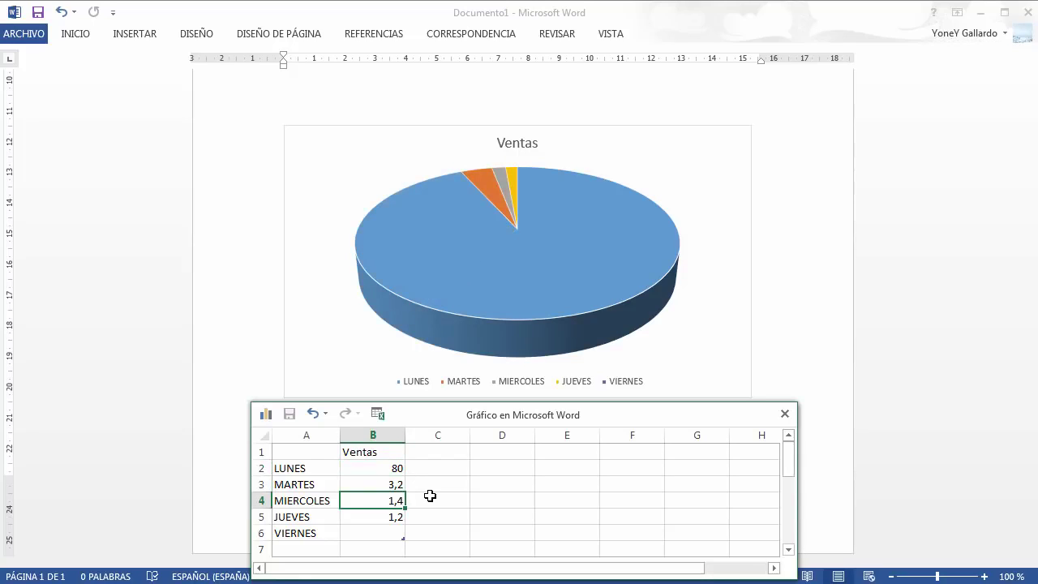
Enter the Ventas values 40 for LUNES, 10 for MARTES, 15 for MIERCOLES, 15 for JUEVES and 20 for VIERNES
key("Up")
key("Up")
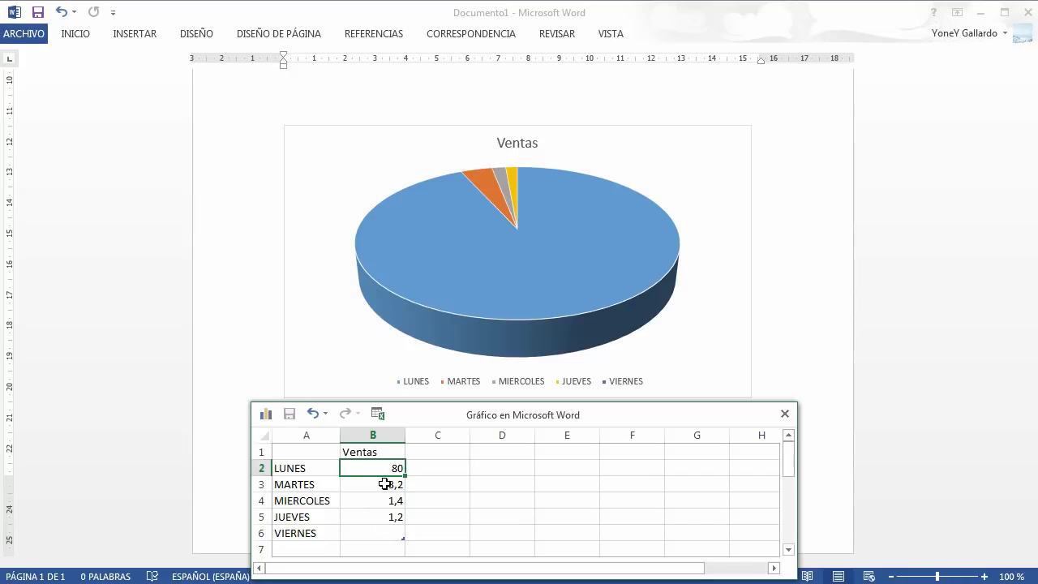
key("Down")
key("Up")
key("Down")
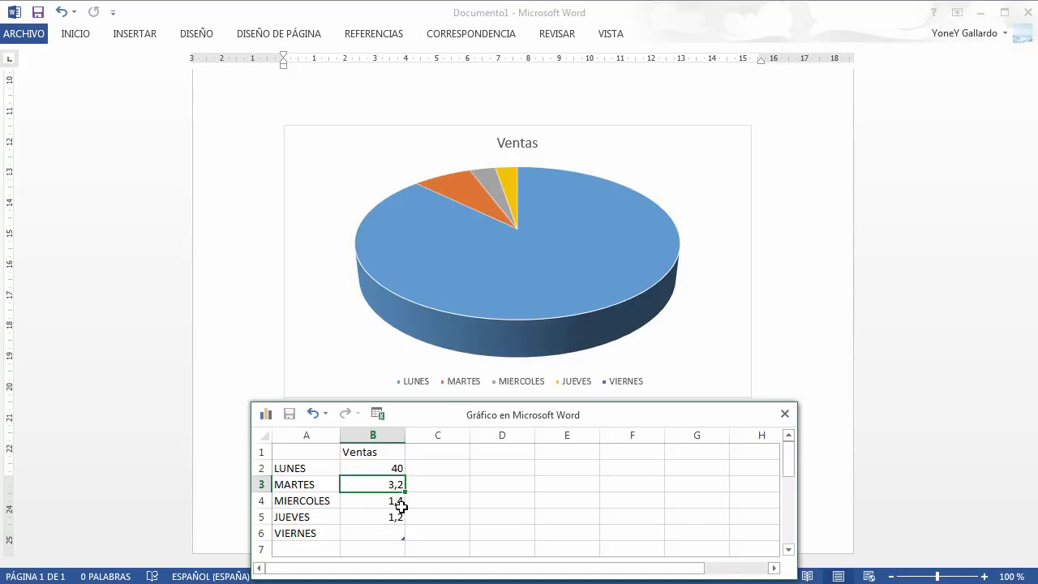
type("10")
key("Return")
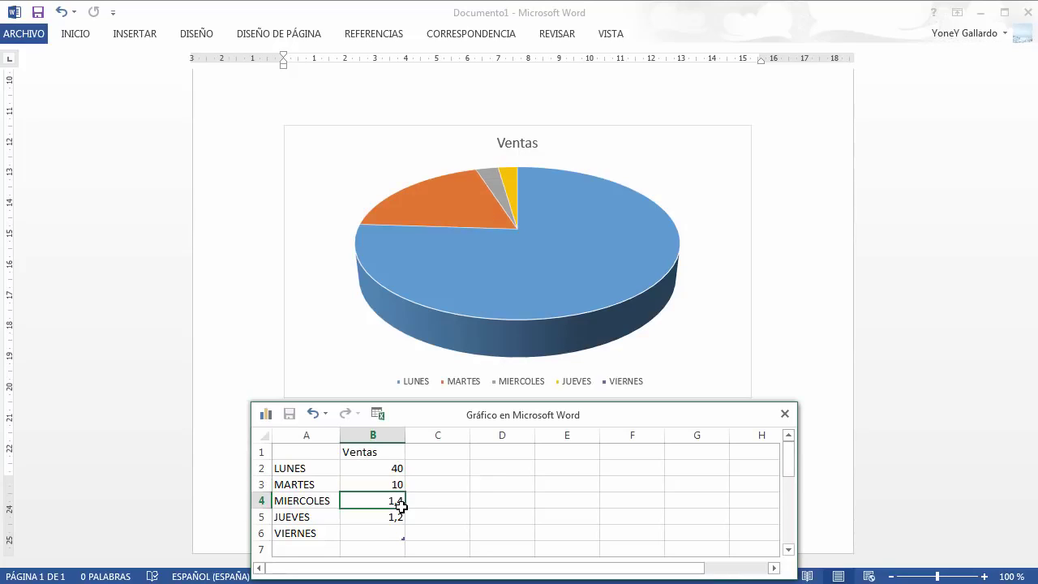
type("15")
key("Return")
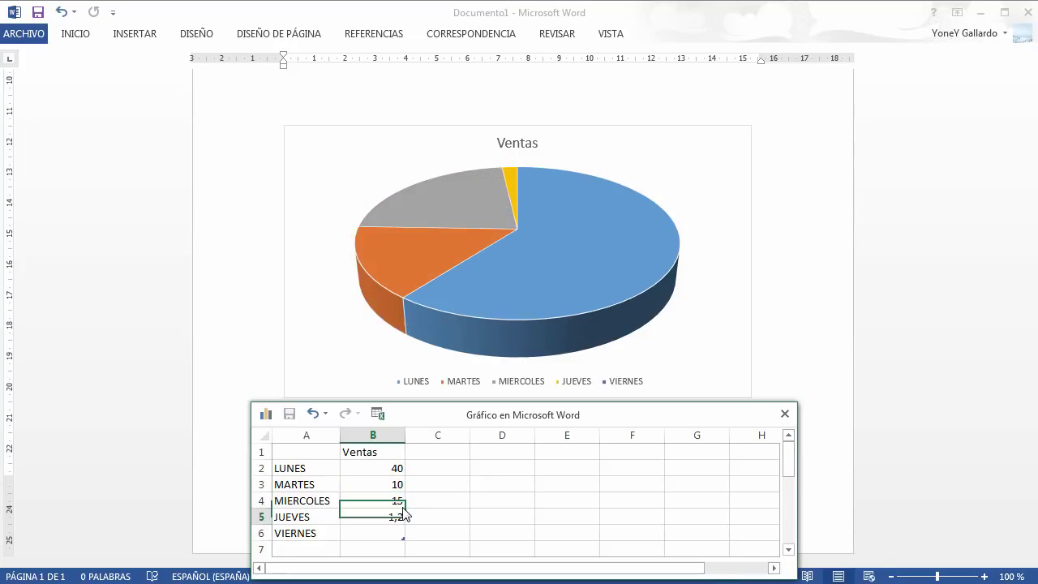
type("15")
key("Return")
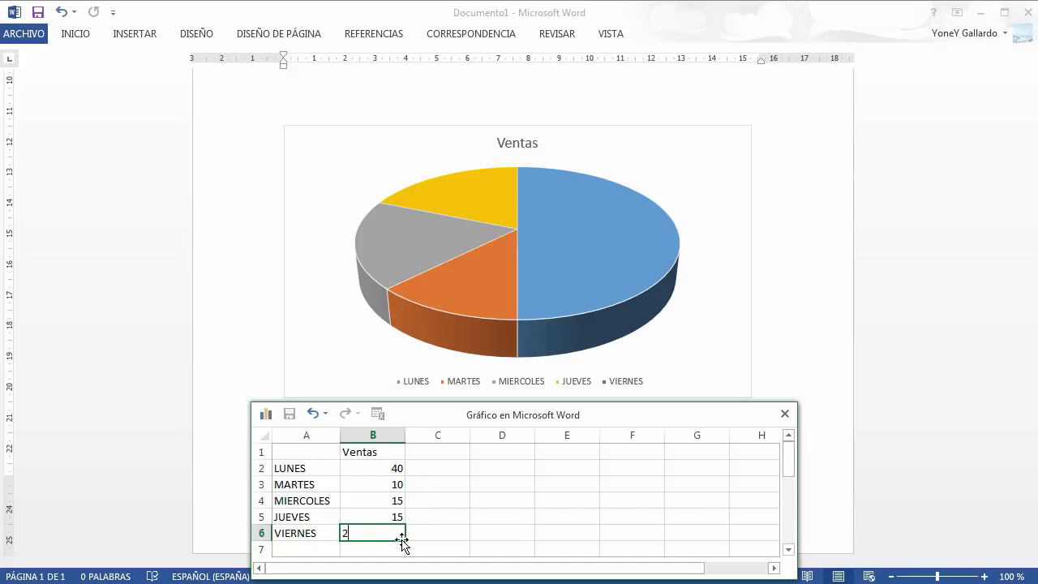
key("Return")
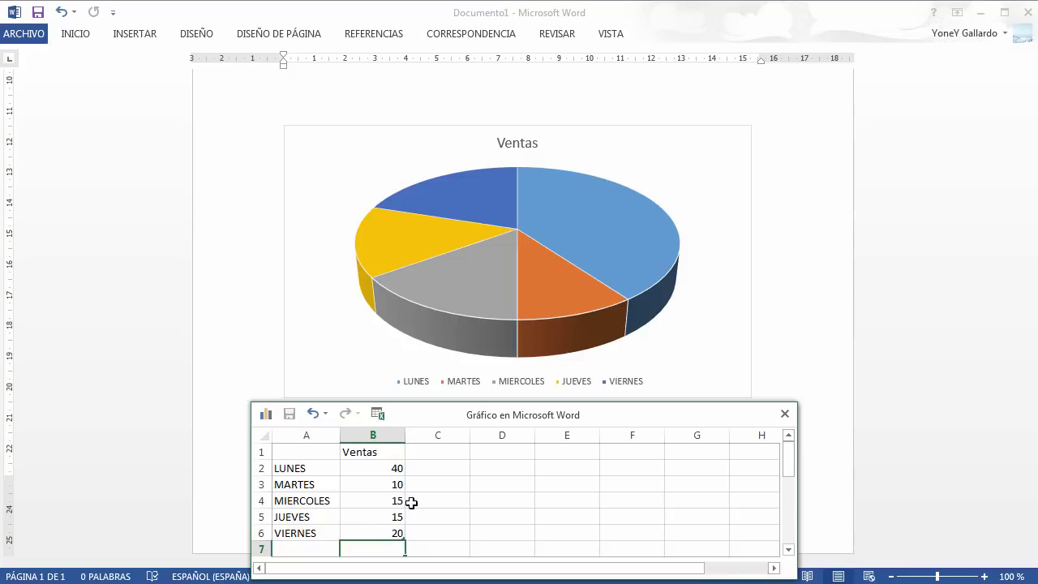
key("Up")
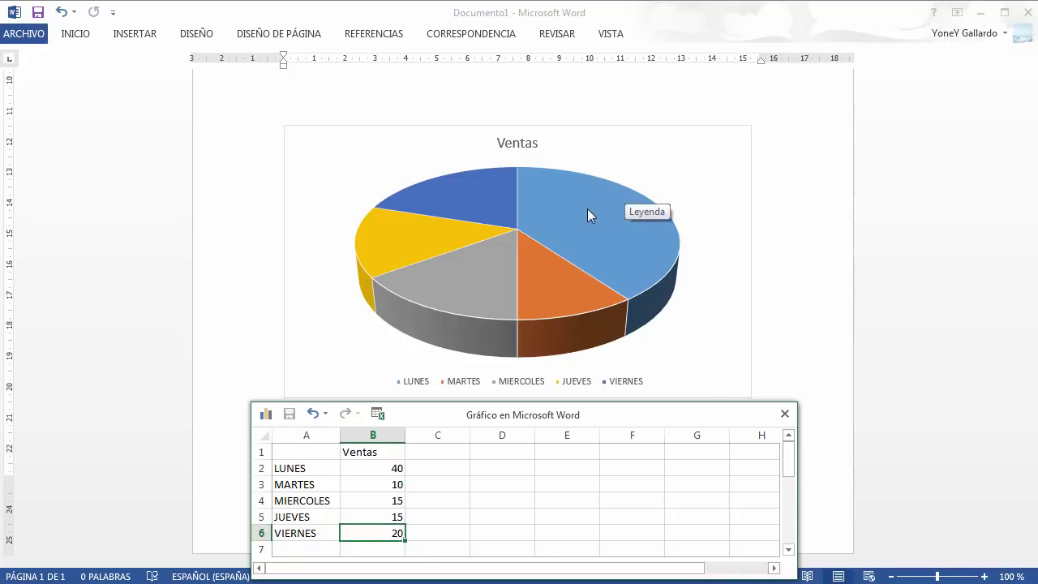
Change the Ventas values to 40%, 10%, 15%, 15% and 20% for LUNES to VIERNES, and close the data sheet
left_click(387, 468)
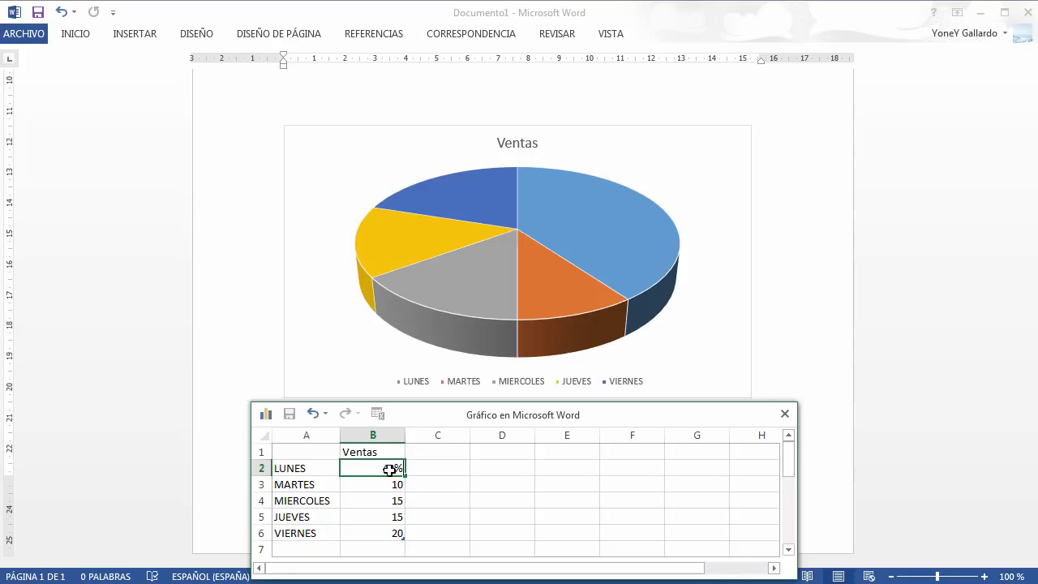
key("Return")
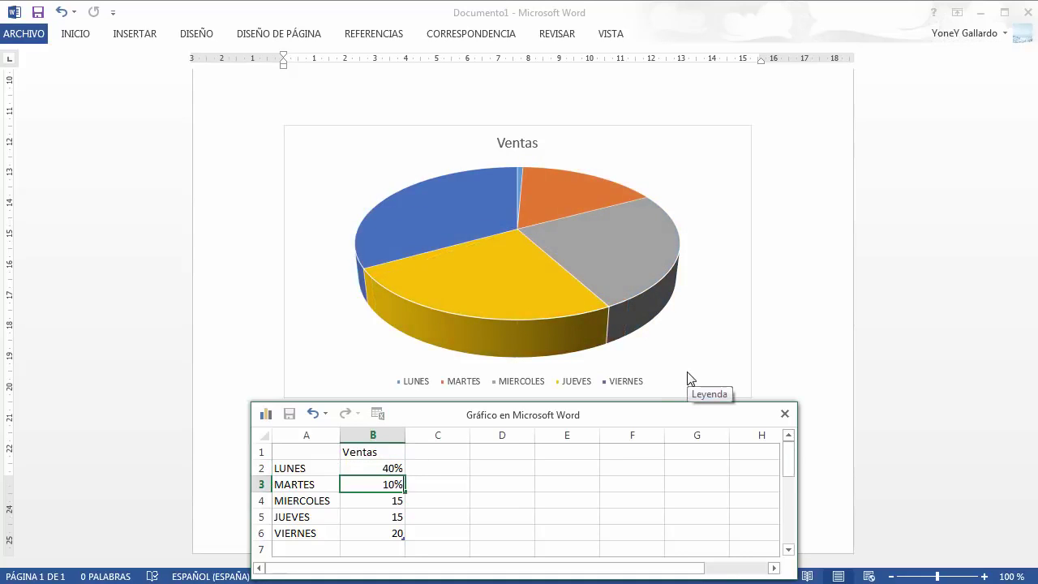
key("Return")
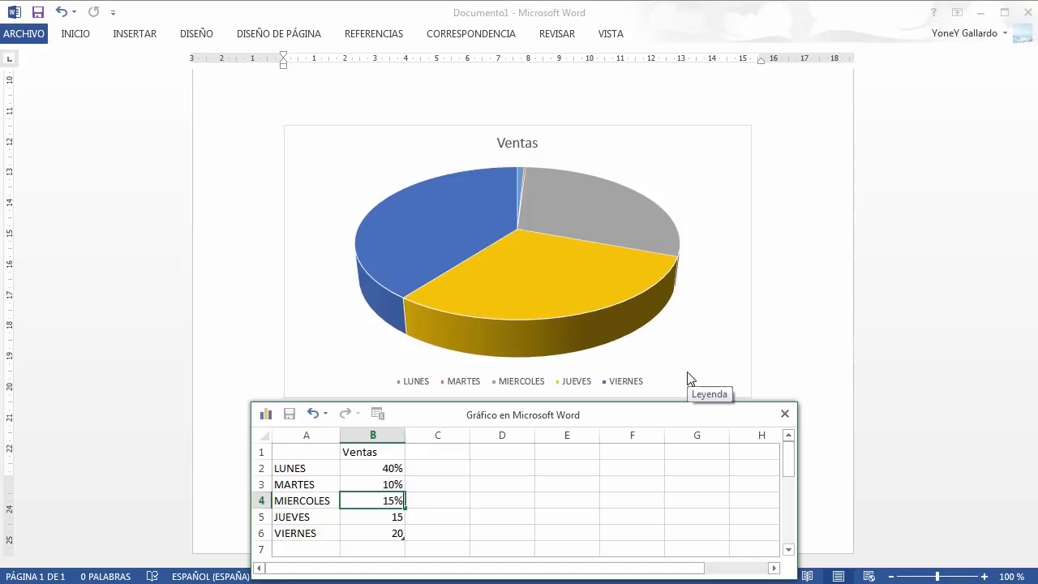
key("Return")
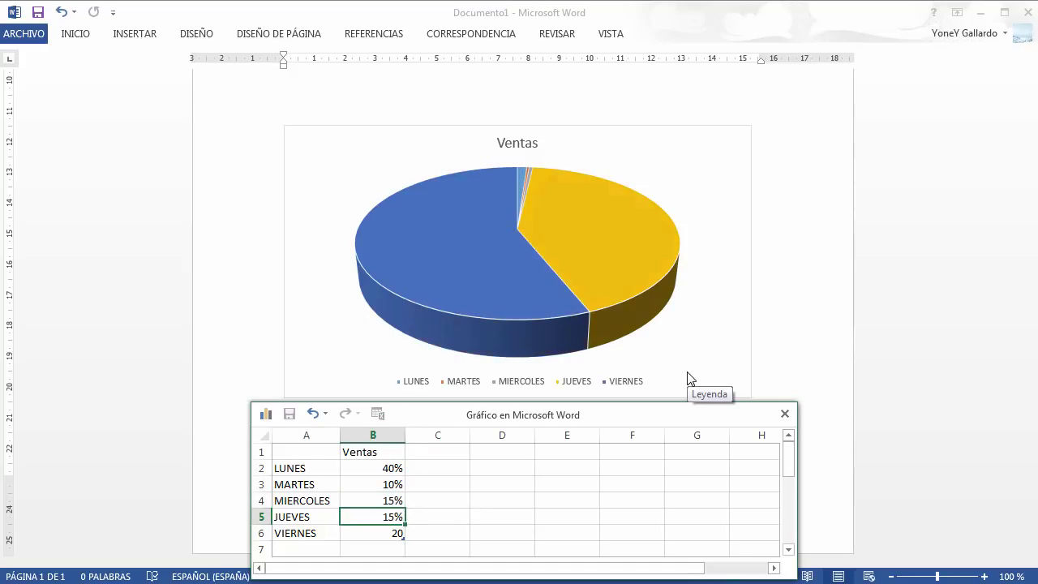
key("Return")
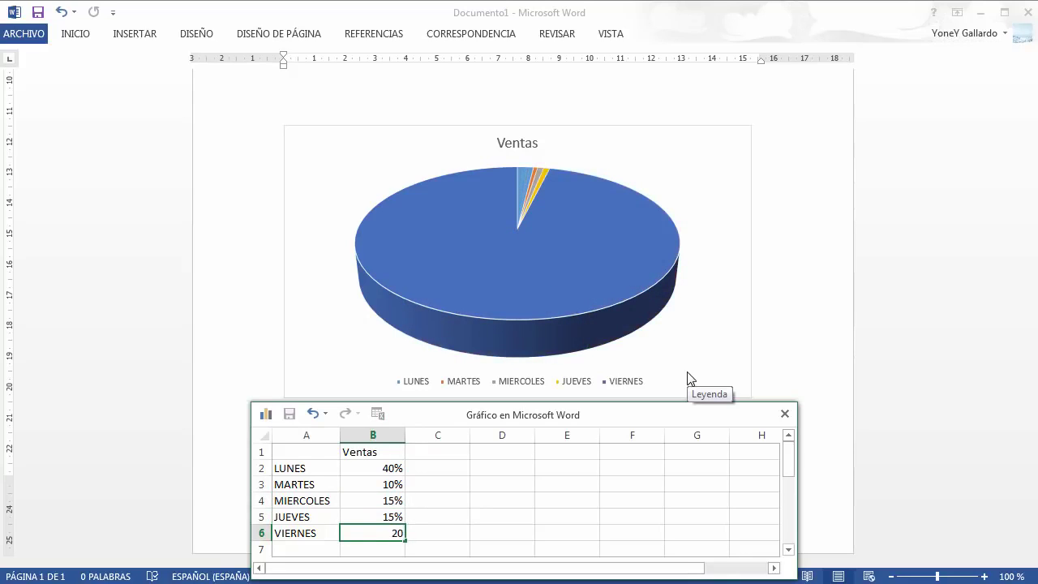
type("20%")
key("Return")
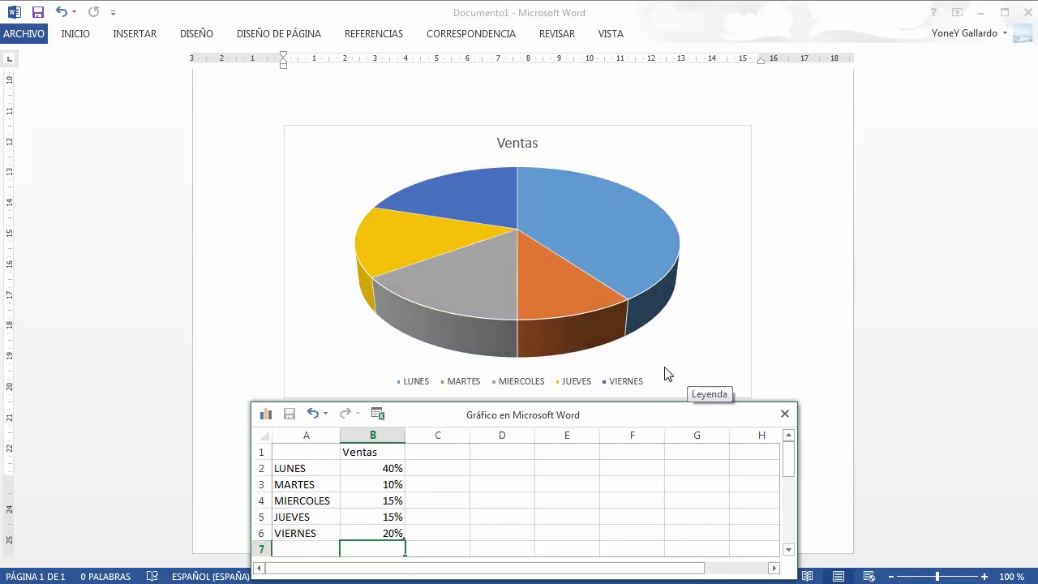
left_click(784, 415)
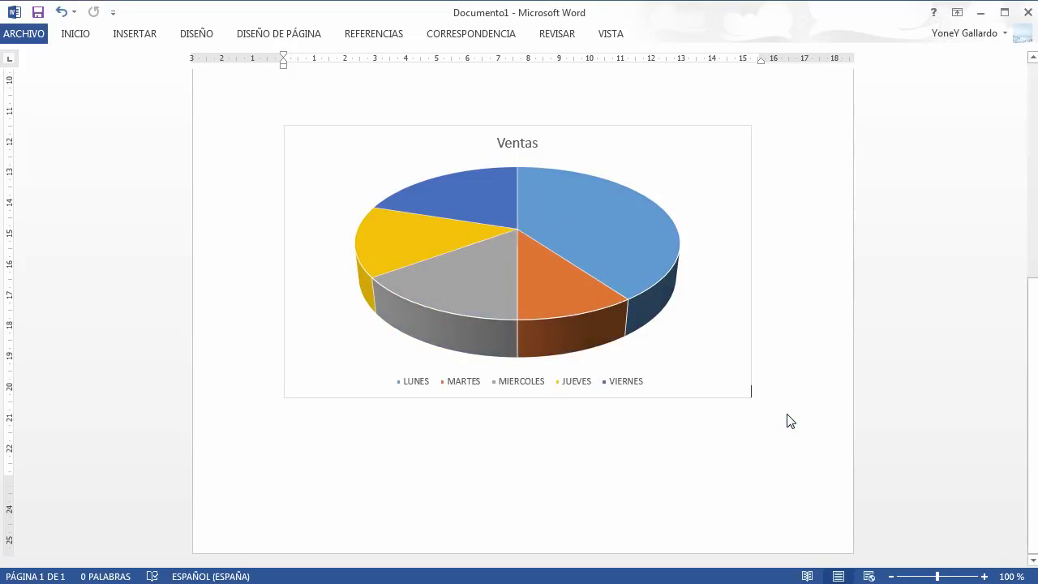
Show data labels on the pie chart's slices and look through the title and label placement options
left_click(635, 128)
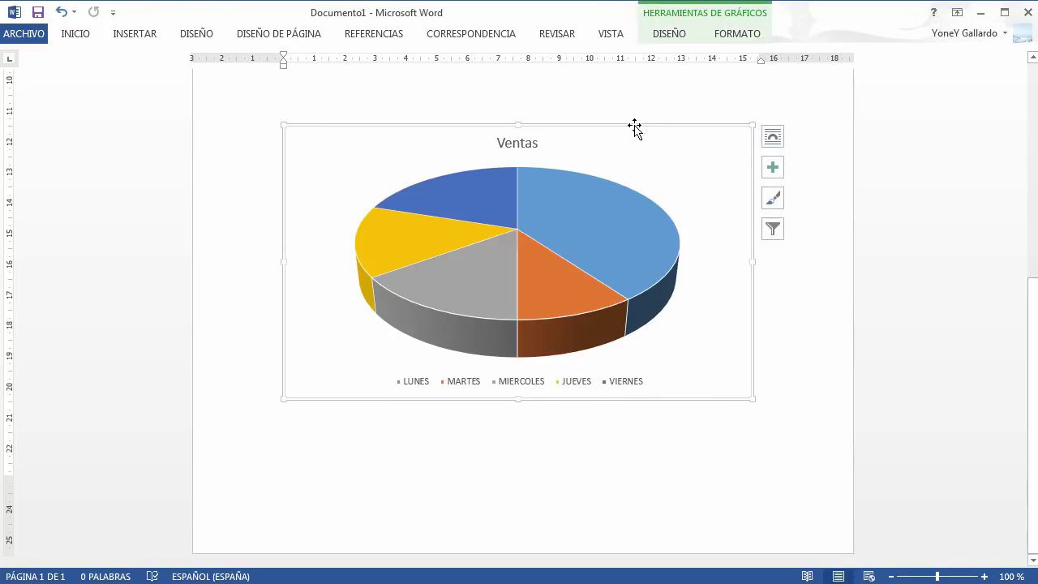
left_click(774, 172)
left_click(773, 198)
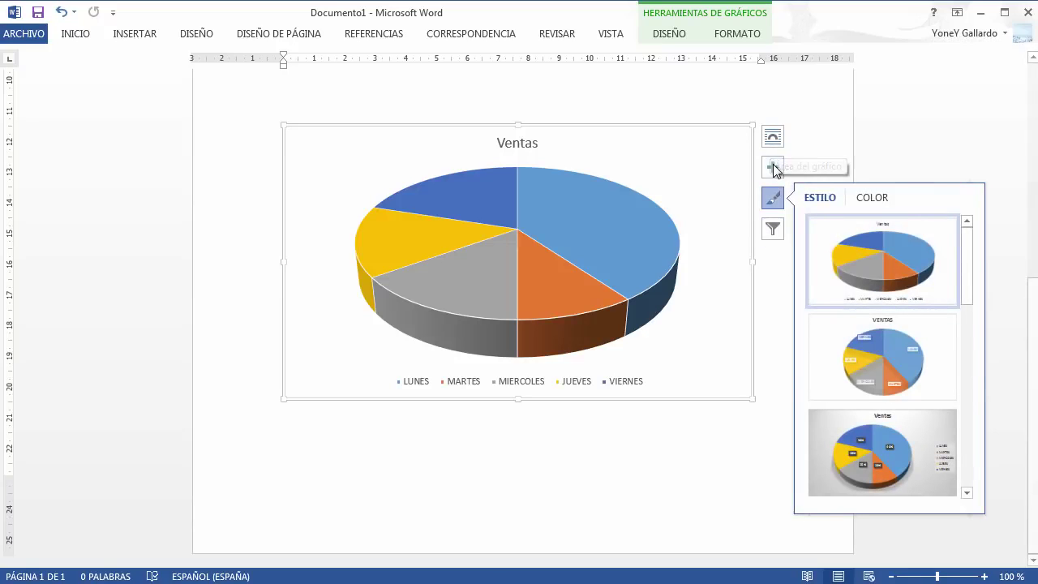
left_click(774, 170)
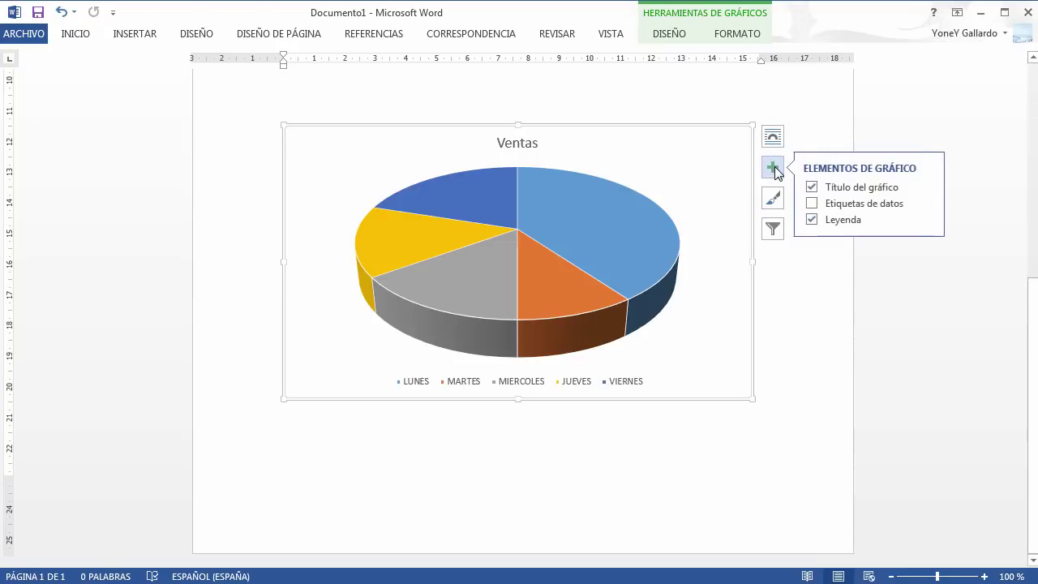
left_click(812, 204)
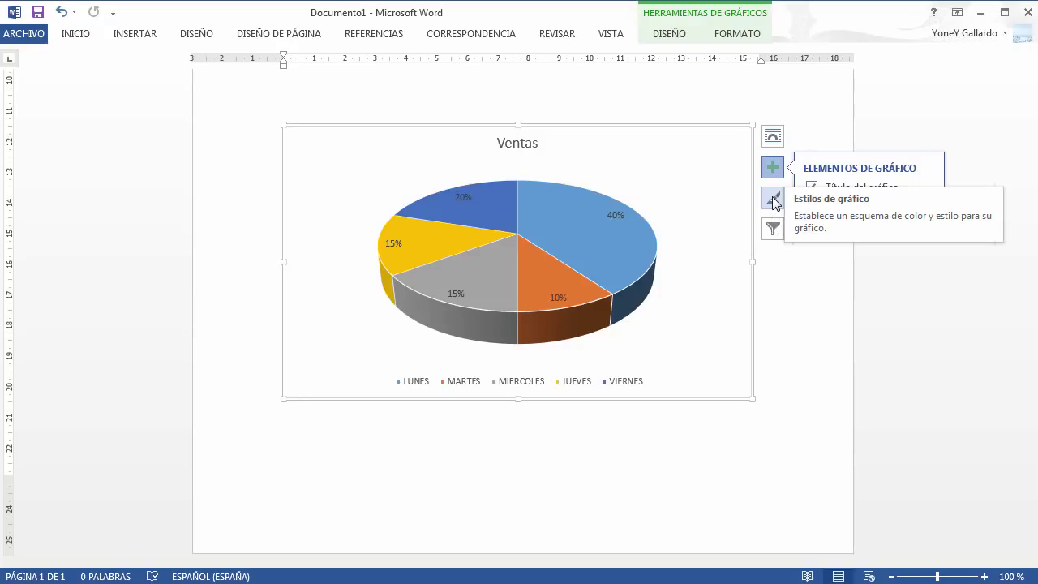
mouse_move(839, 191)
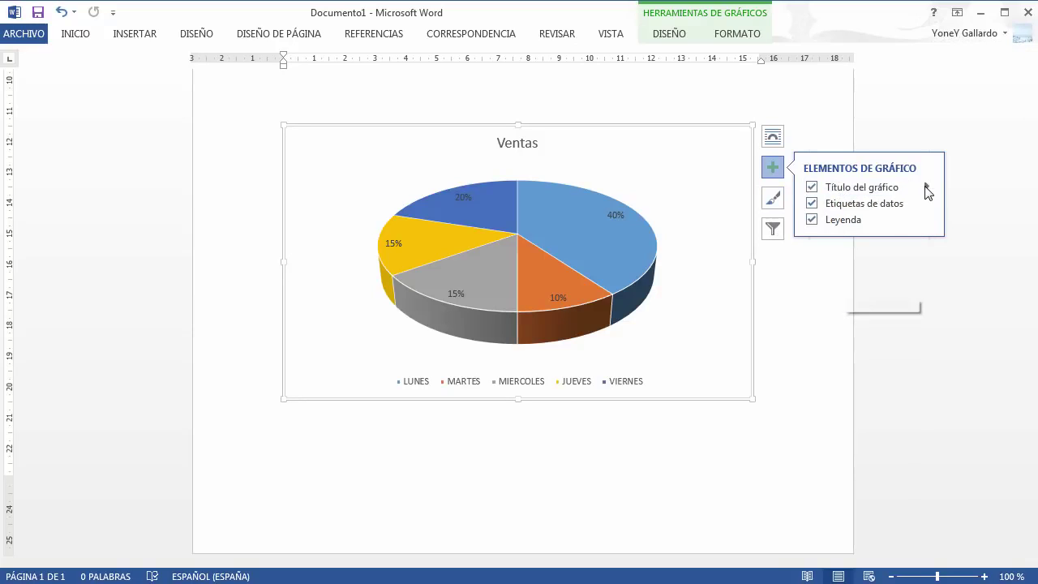
left_click(926, 188)
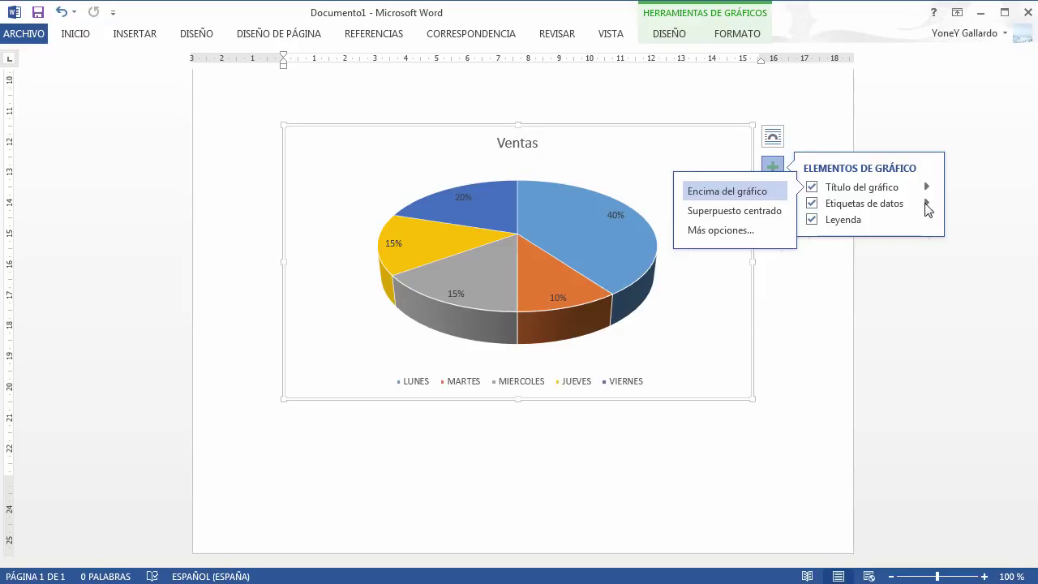
left_click(927, 209)
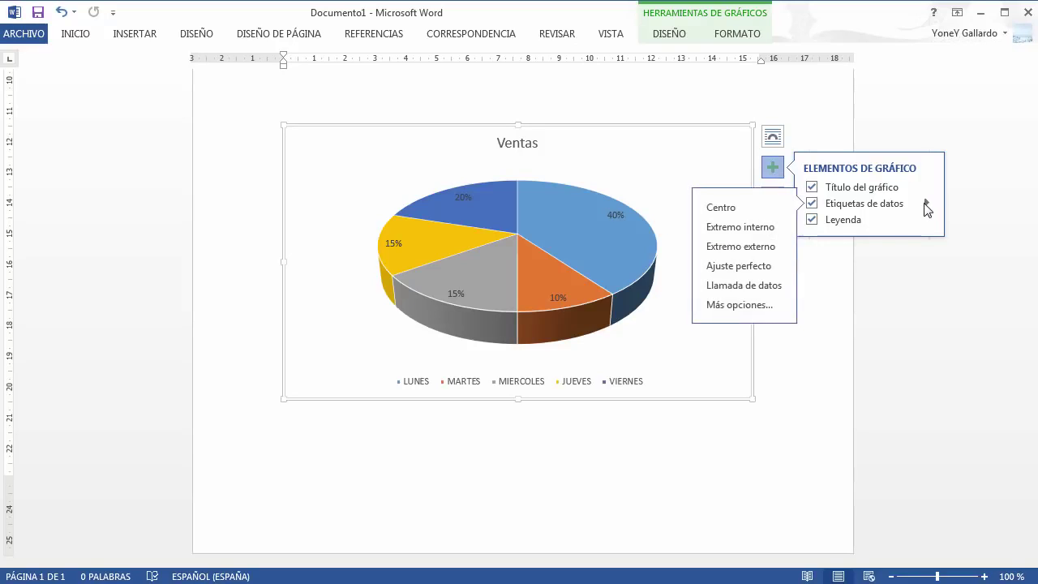
left_click(810, 306)
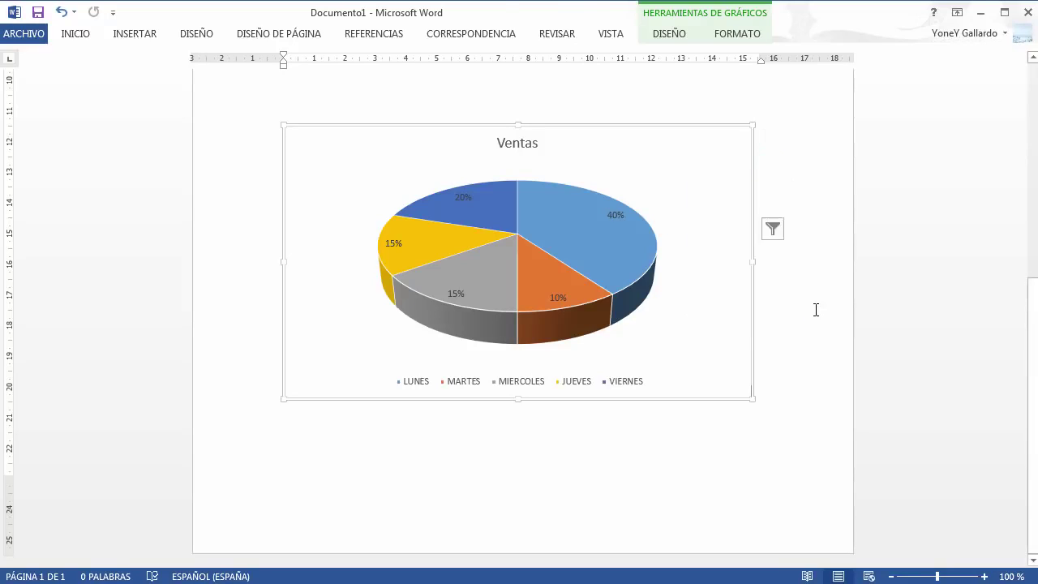
Apply the third chart style, with a grey gradient background and dark label boxes, to the pie chart
left_click(722, 134)
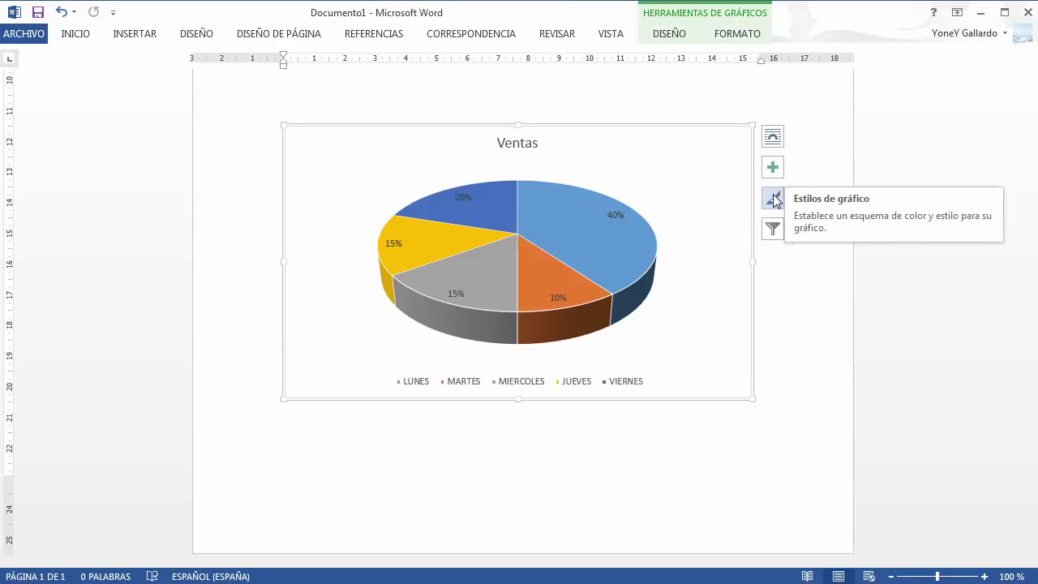
left_click(772, 198)
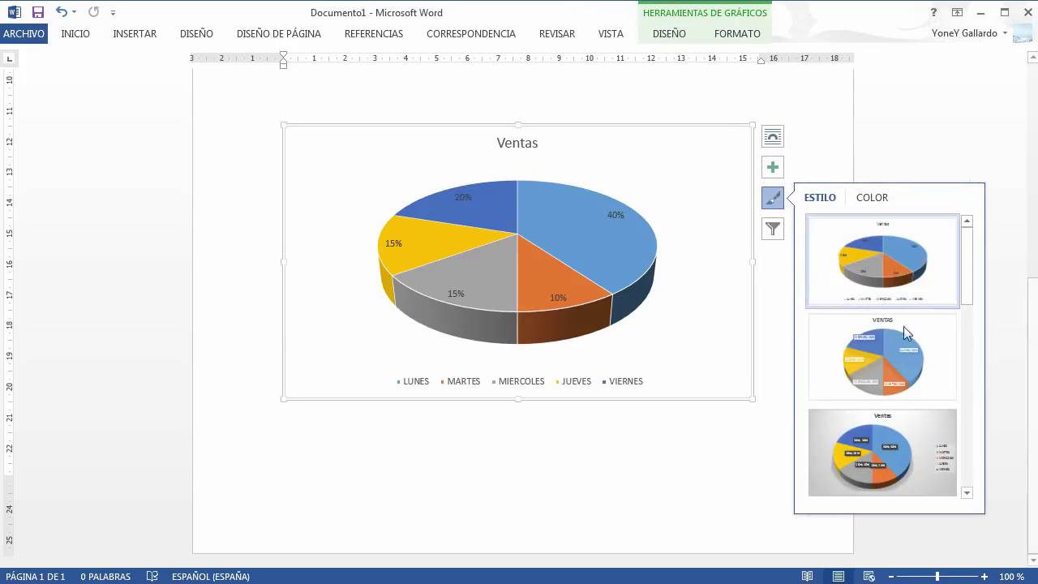
left_click_drag(968, 298, 971, 347)
left_click(848, 296)
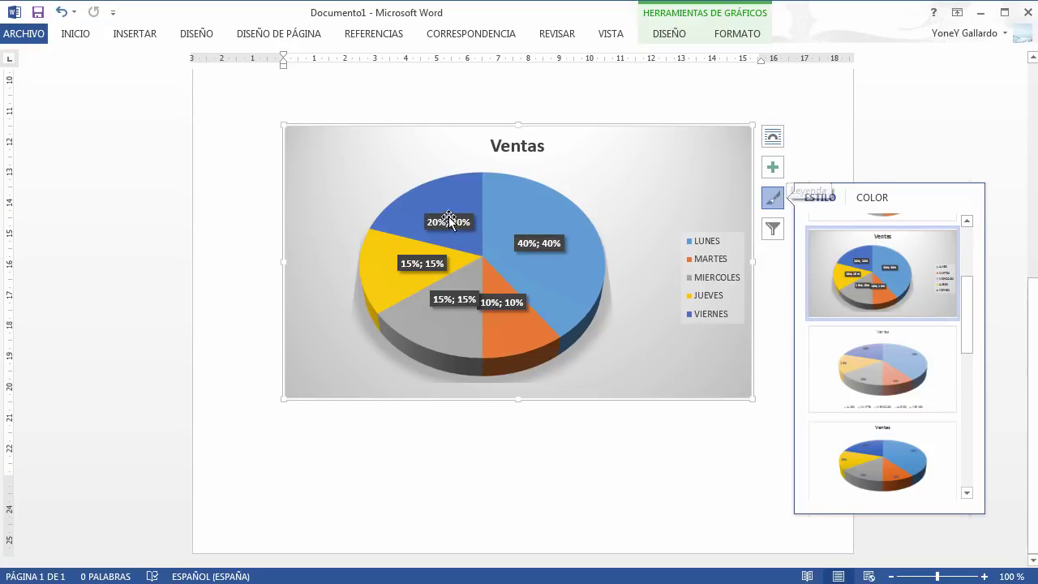
Remove the data labels from the pie chart and look through the label placement options
left_click(772, 169)
left_click(810, 202)
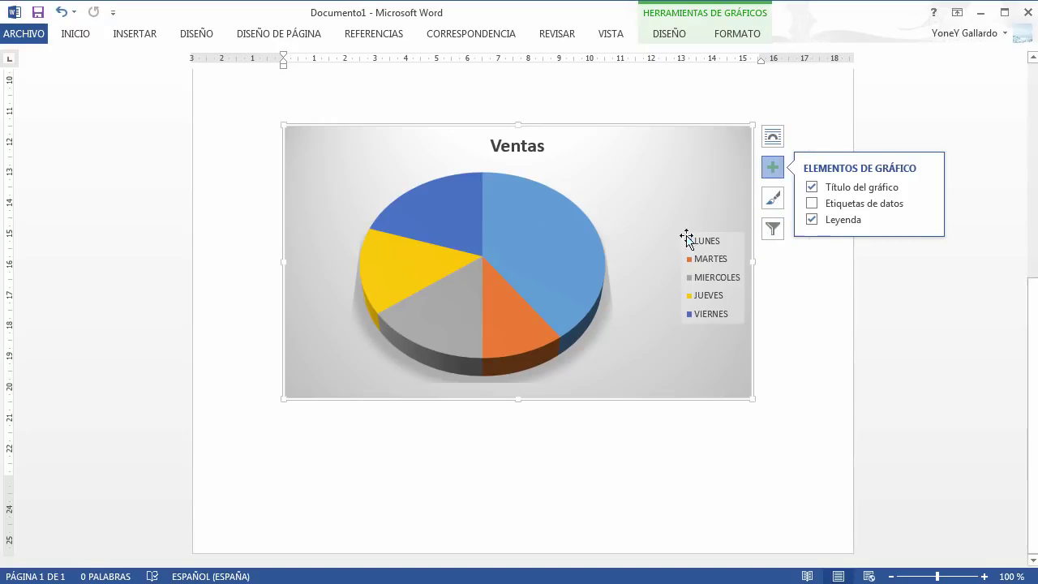
left_click(927, 204)
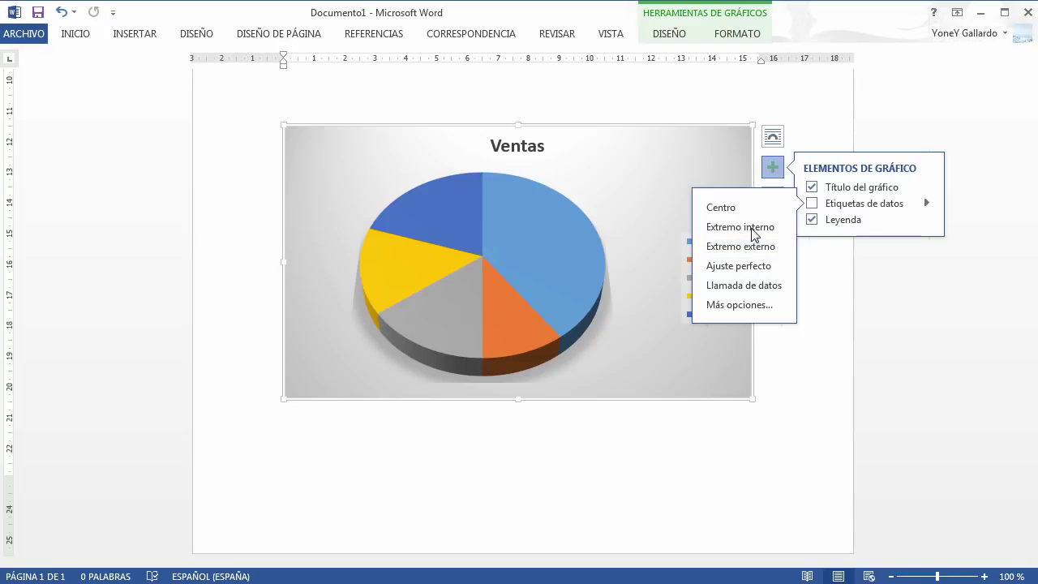
left_click(813, 397)
Reapply the grey gradient chart style to the pie chart so each slice carries a single percentage label
left_click(721, 128)
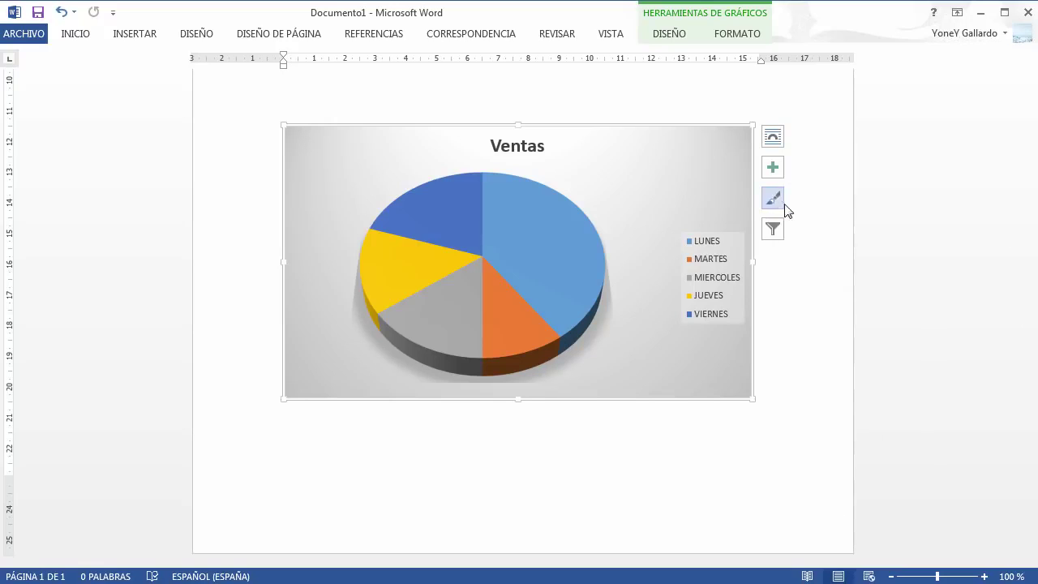
left_click(782, 206)
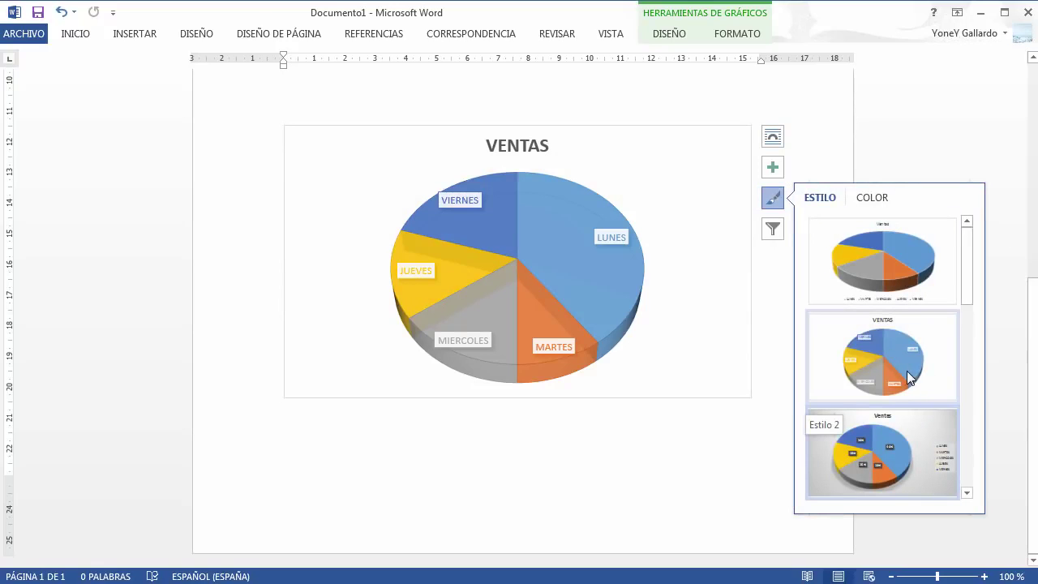
left_click(894, 465)
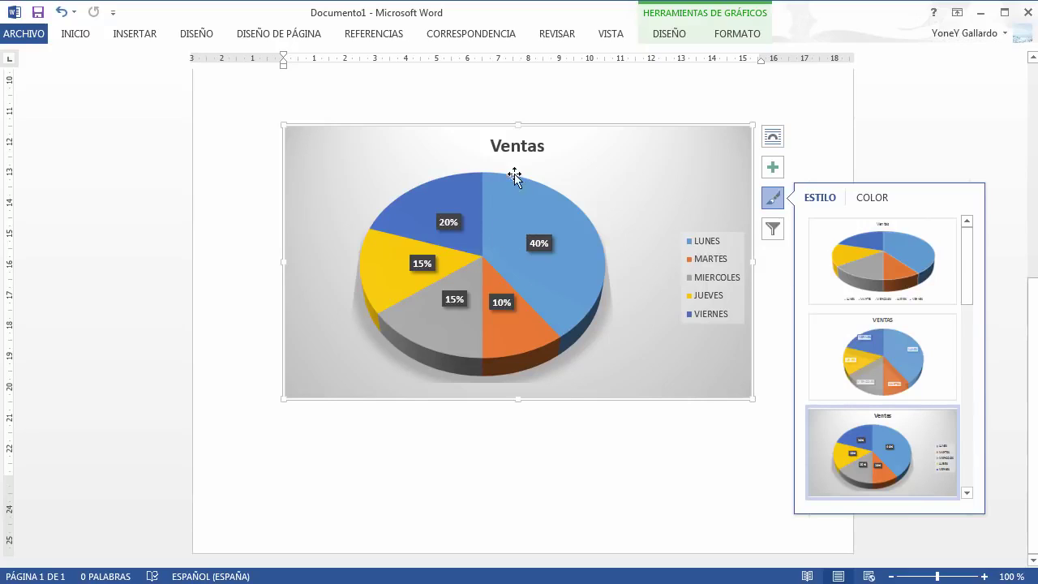
Replace the pie chart's title with VENTAS in capital letters
left_click(521, 144)
left_click(523, 145)
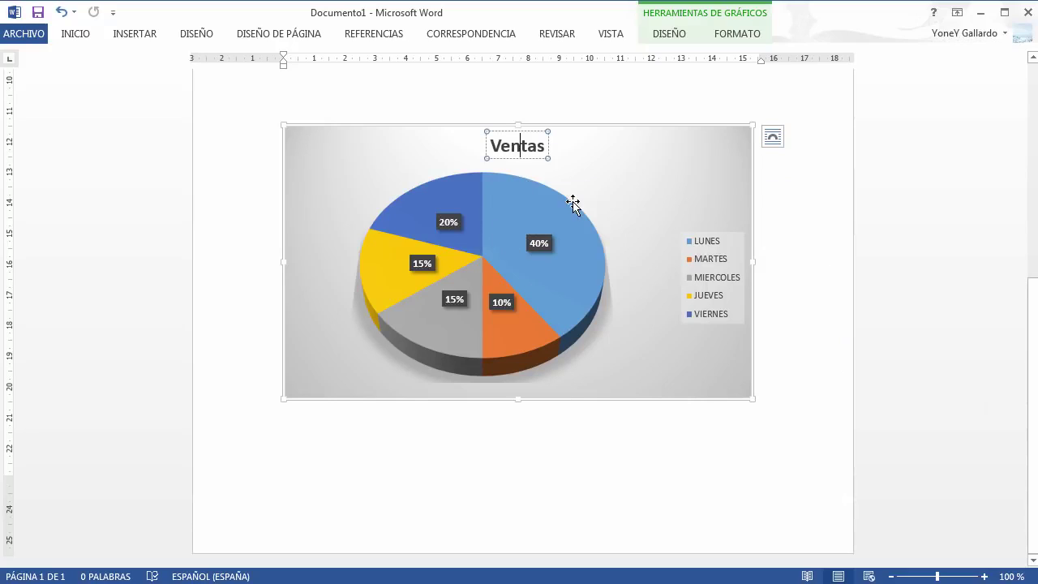
key("ctrl+a")
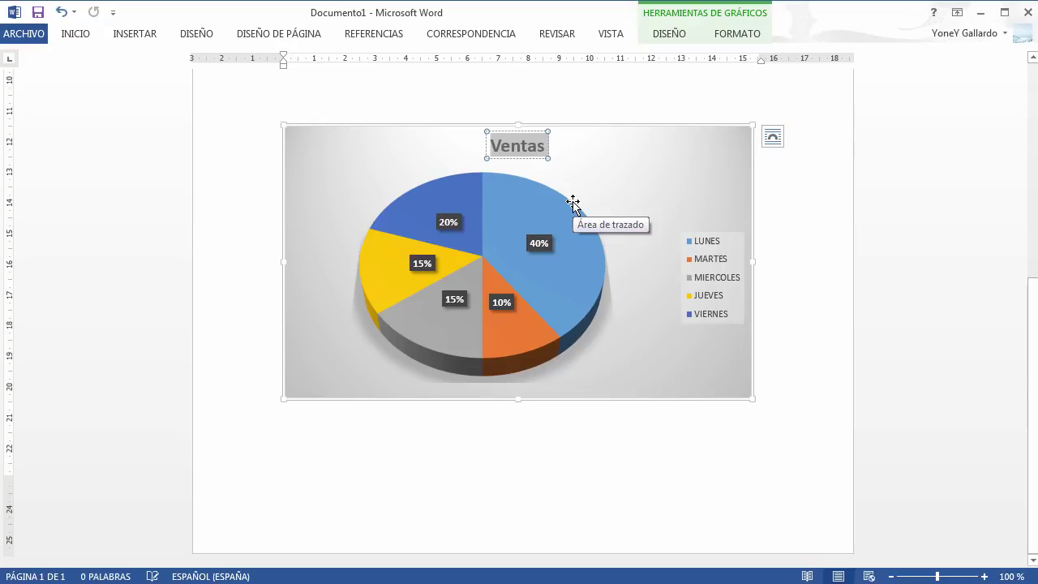
type("vent")
key("BackSpace")
key("BackSpace")
key("BackSpace")
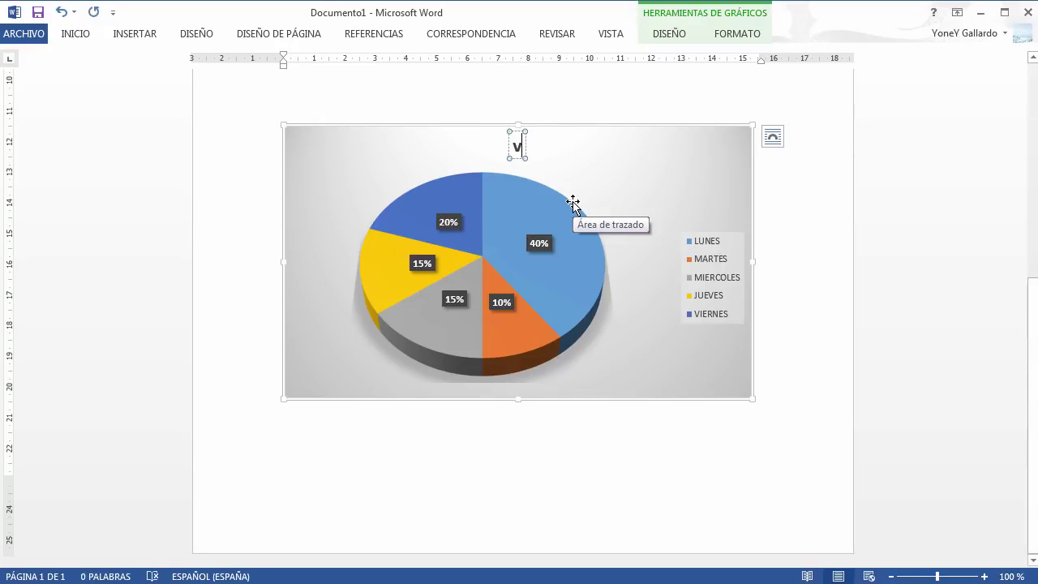
key("BackSpace")
type("VENTAS")
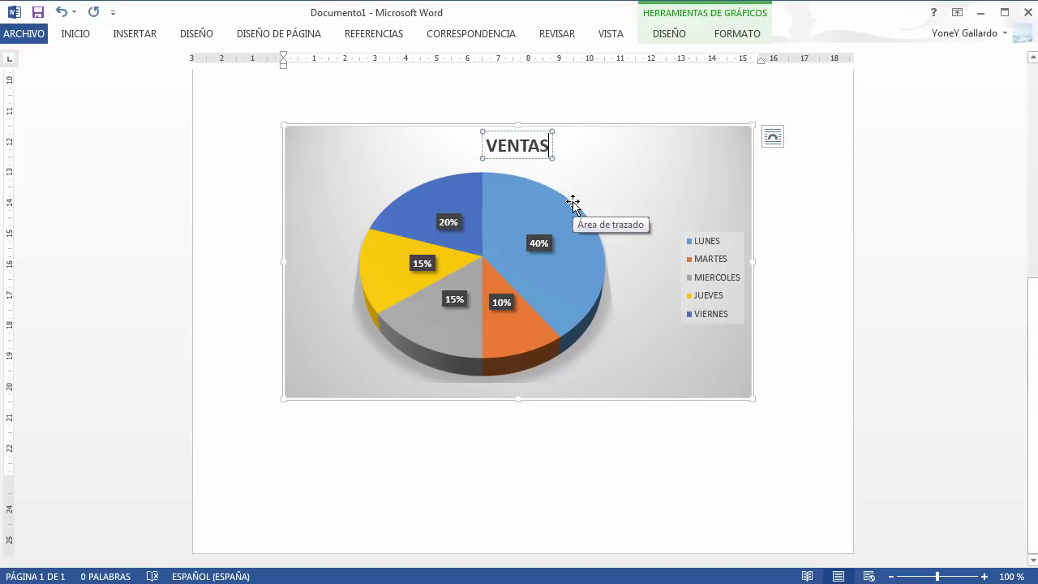
Add the source line "Fuente: elaboración propia 2015" on a new line below the pie chart
left_click(794, 380)
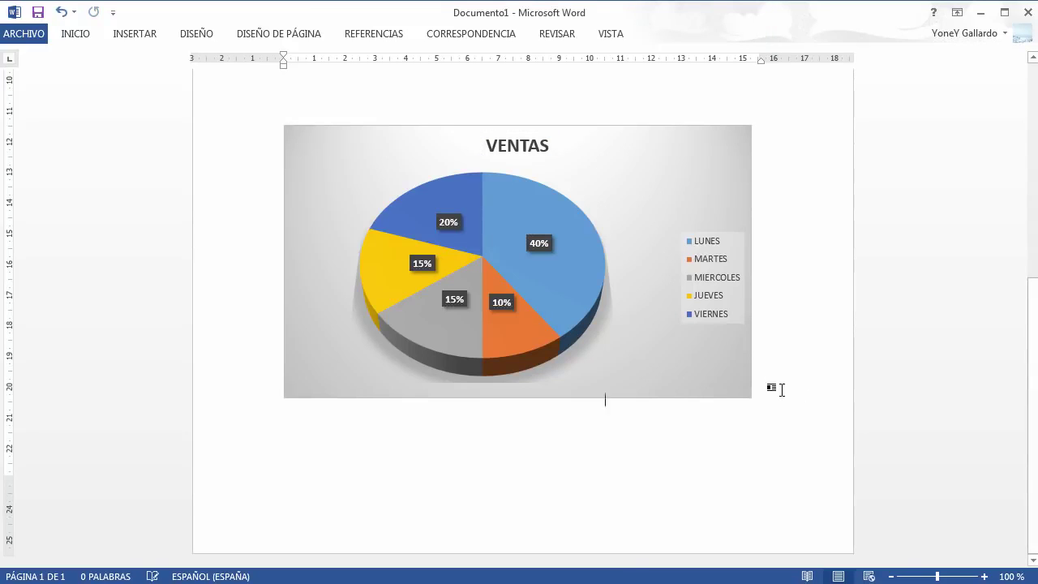
key("Return")
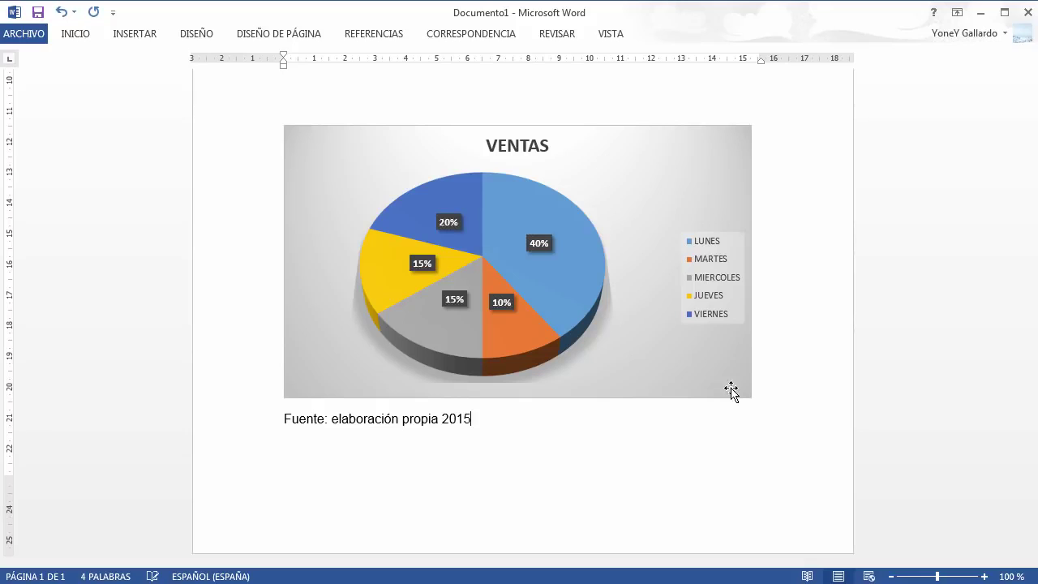
scroll(770, 512, "up", 8)
scroll(769, 512, "down", 3)
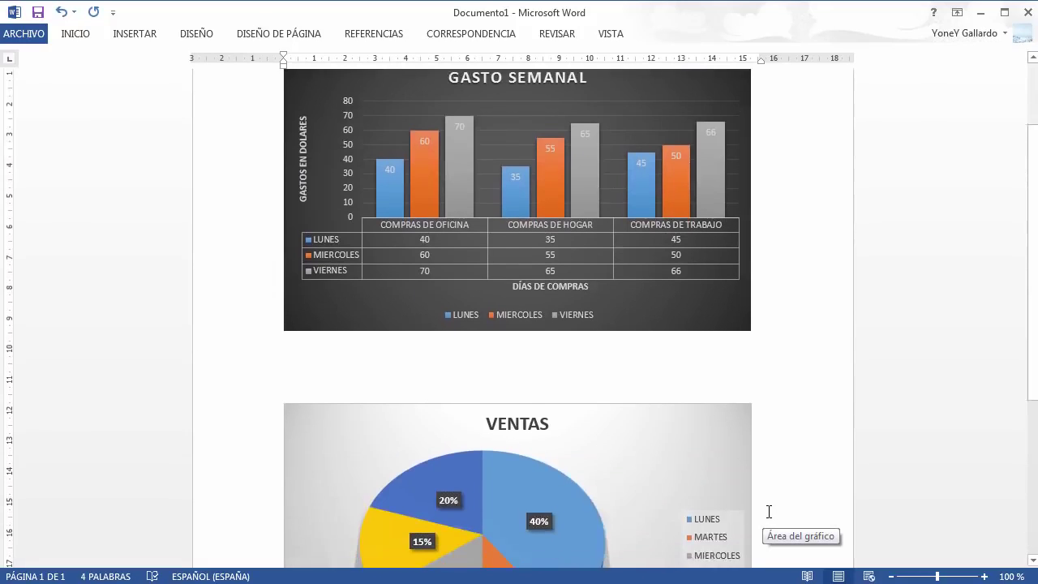
scroll(767, 507, "up", 3)
scroll(754, 470, "down", 8)
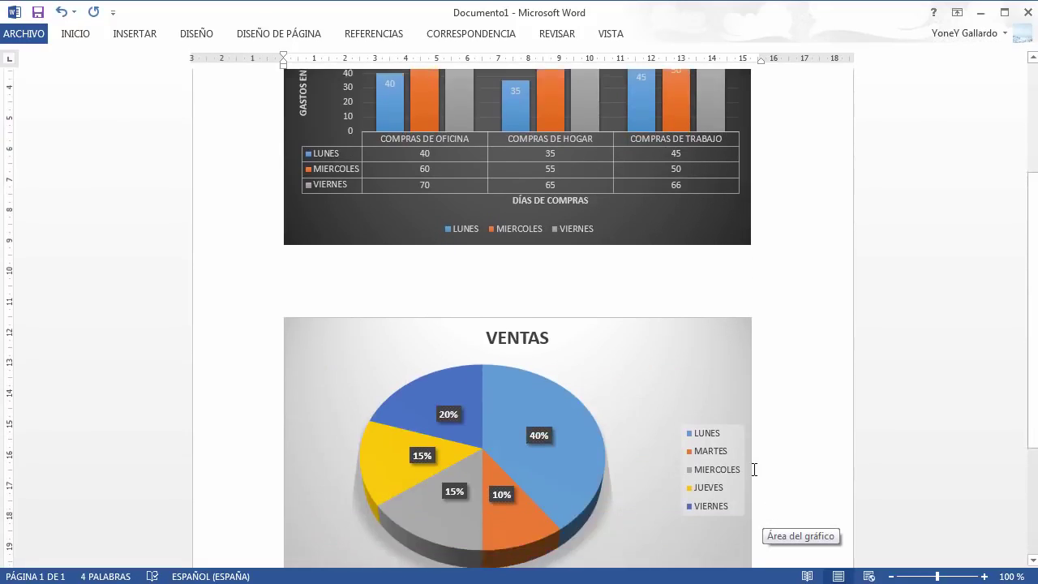